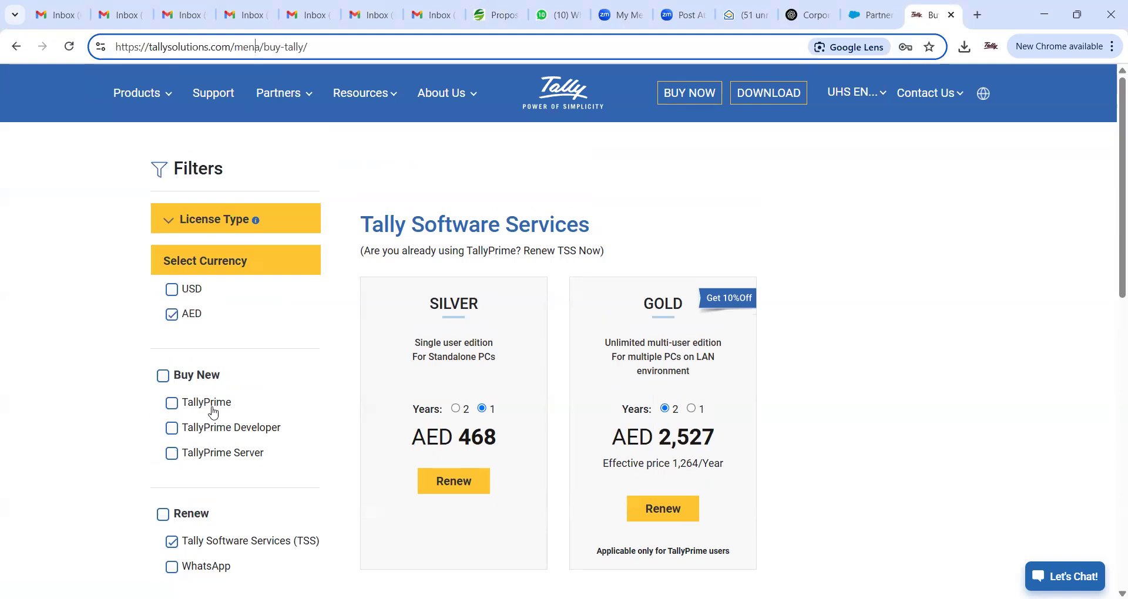
# - Switch the pricing view from new TallyPrime licences to TSS renewal prices
pyautogui.click(211, 403)
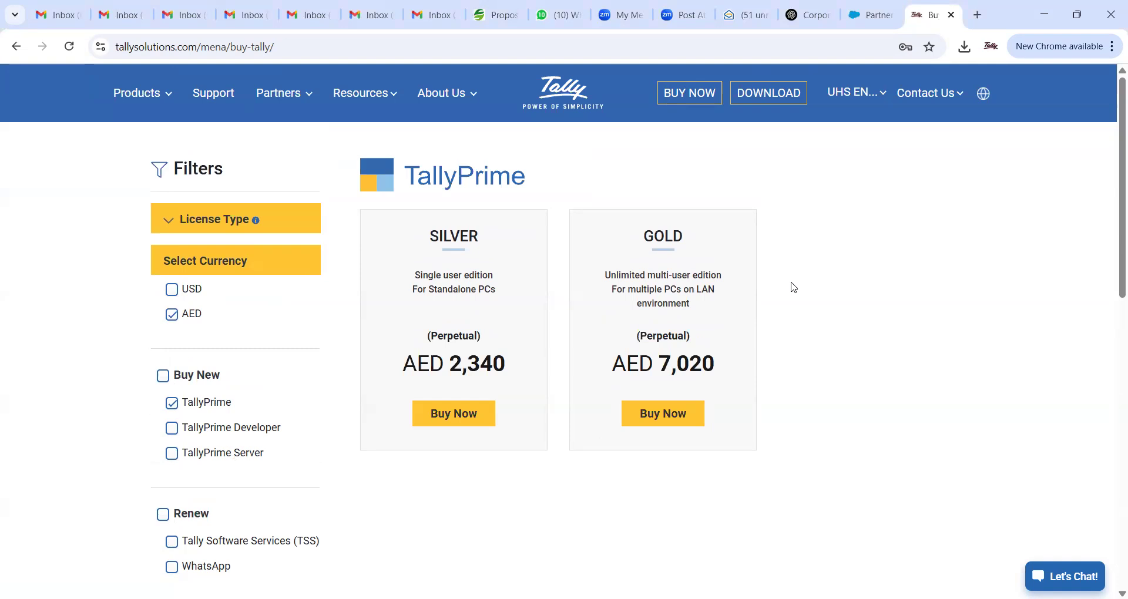
pyautogui.scroll(-2, 831, 420)
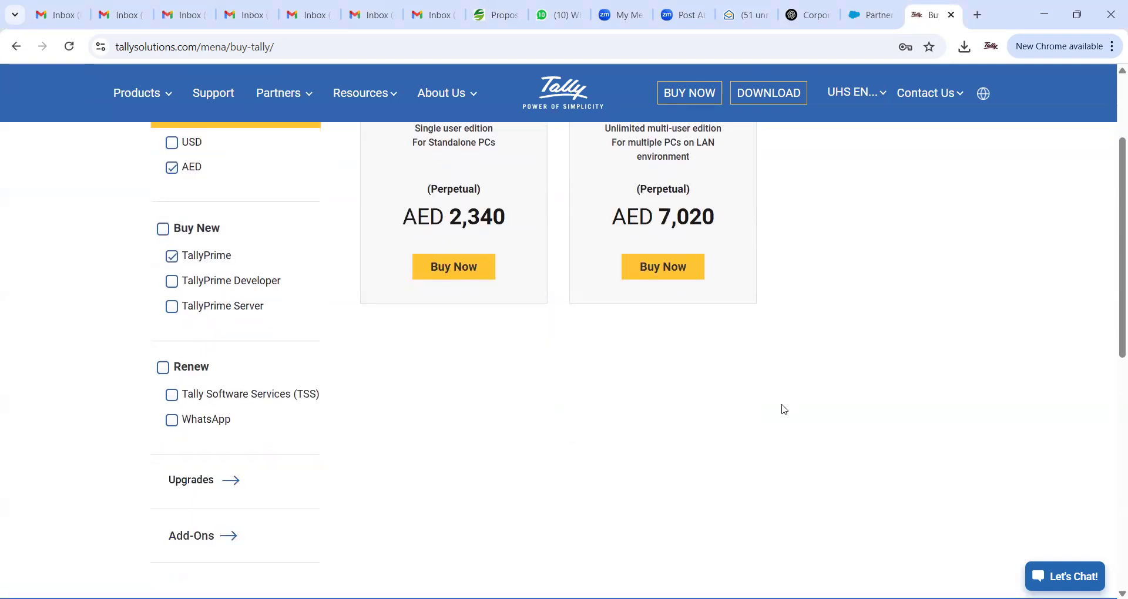
pyautogui.click(171, 395)
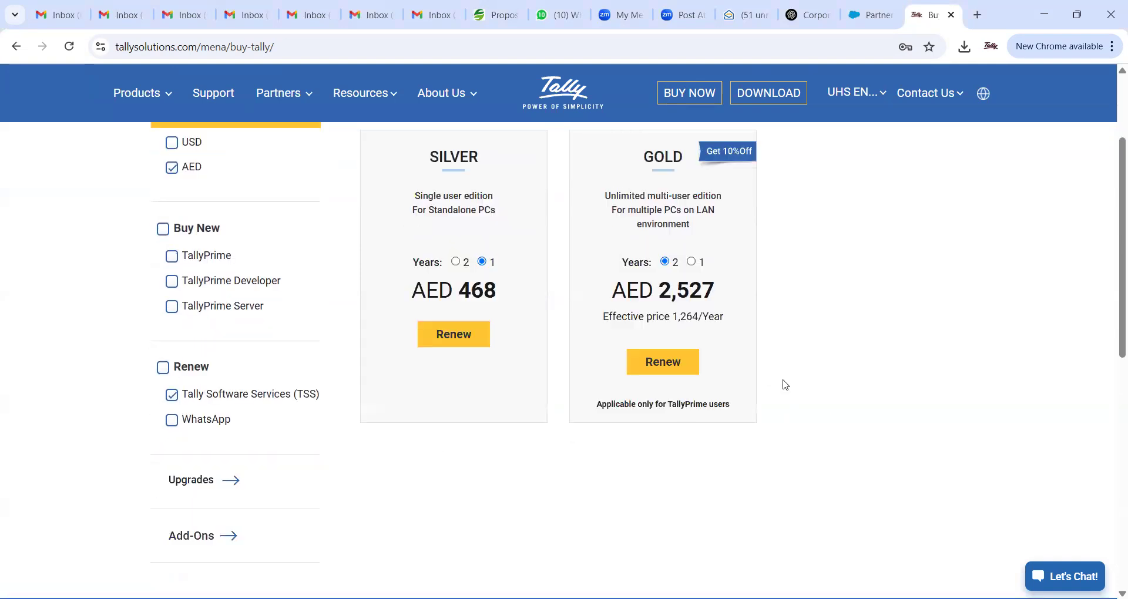
pyautogui.scroll(2, 784, 385)
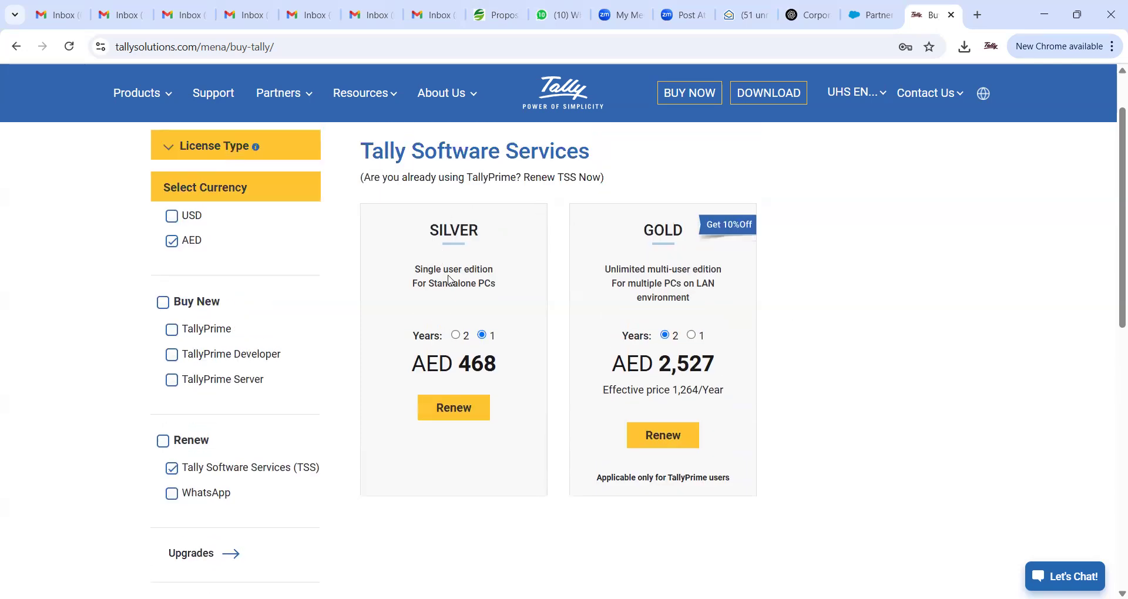
# - Show 1-year renewal prices, Silver AED 468 and Gold AED 1,404, then go to Download
pyautogui.click(455, 336)
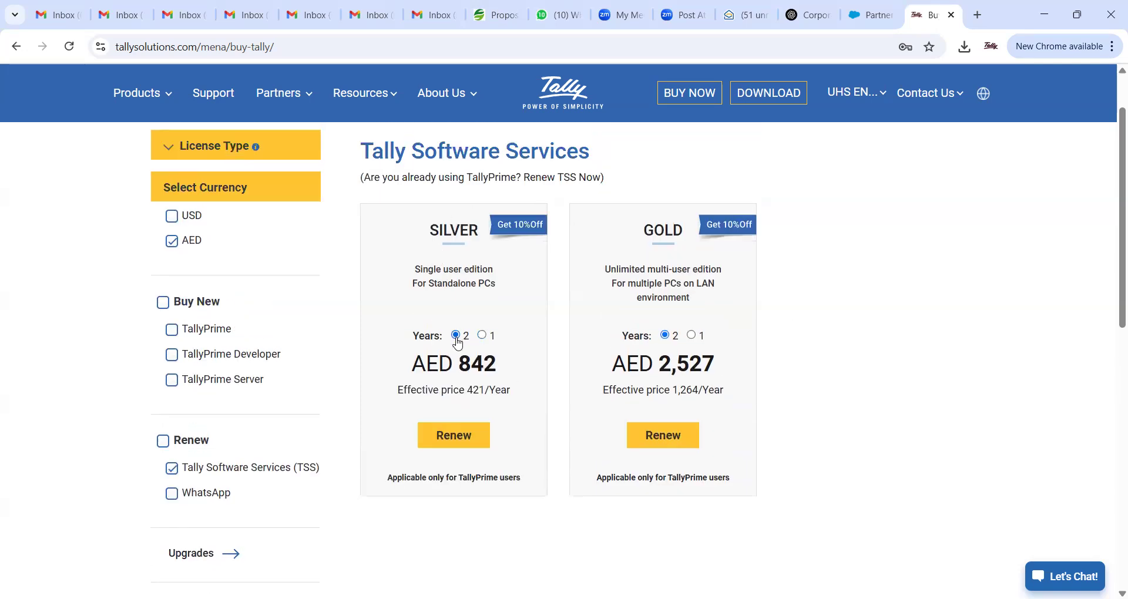
pyautogui.click(482, 335)
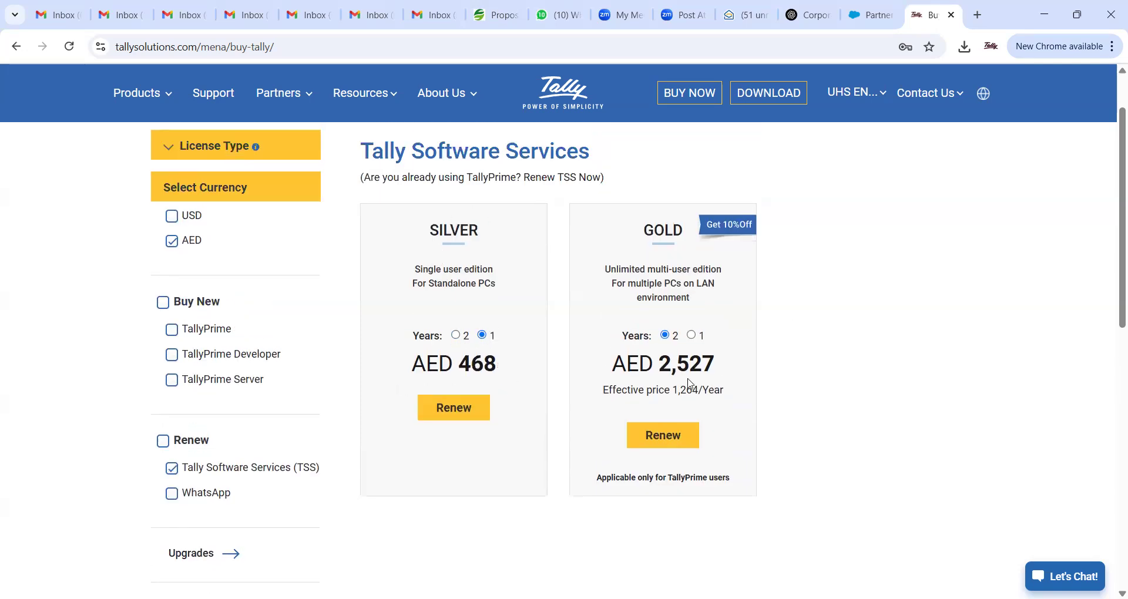
pyautogui.tripleClick(483, 363)
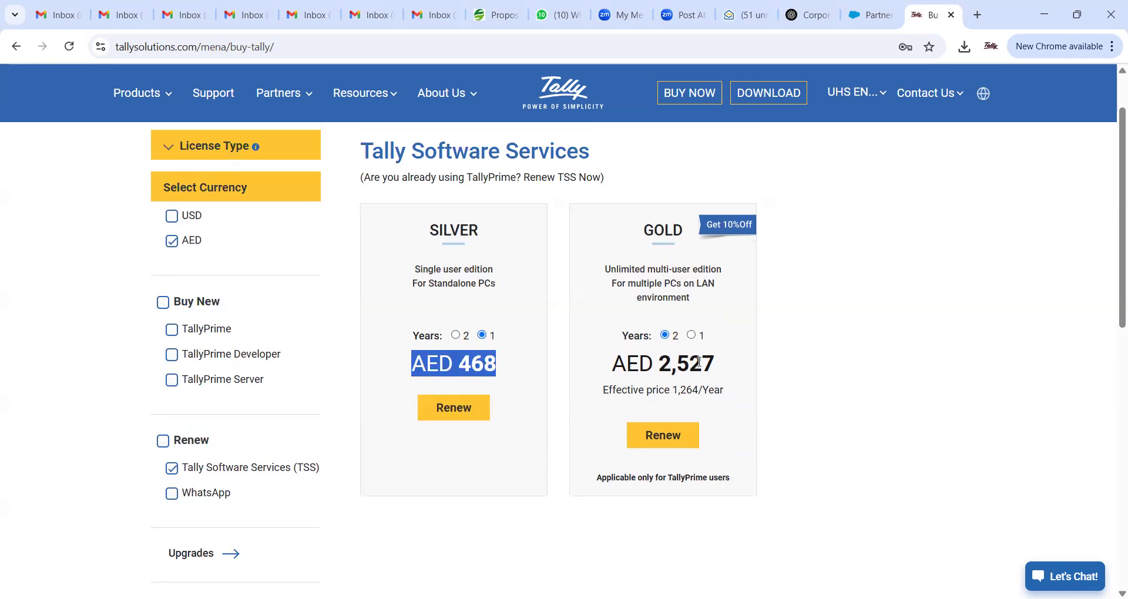
pyautogui.click(692, 336)
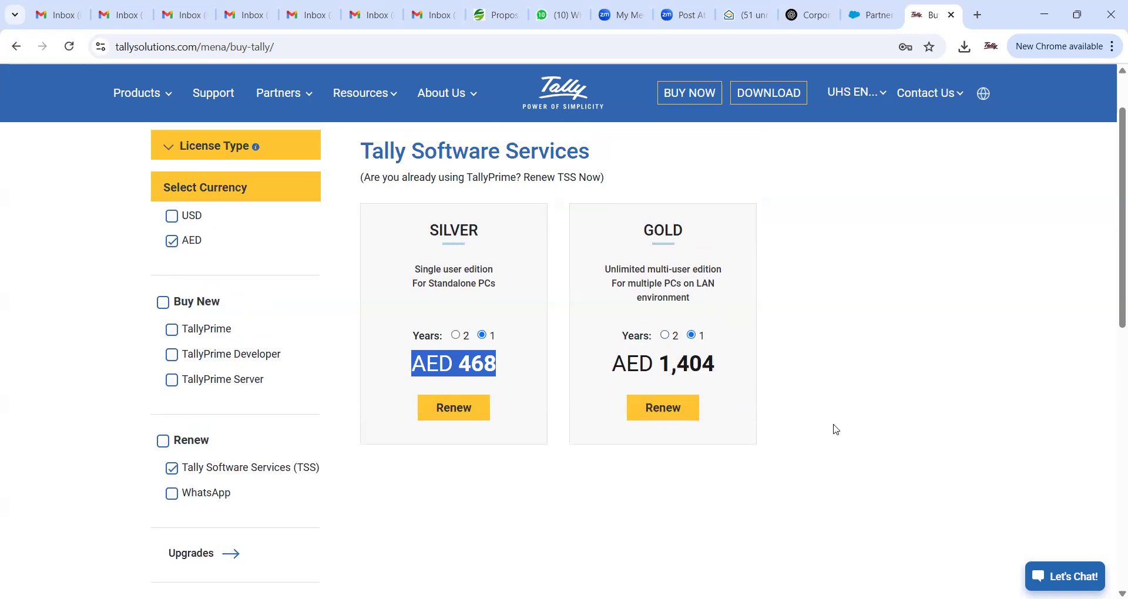
pyautogui.scroll(-5, 802, 388)
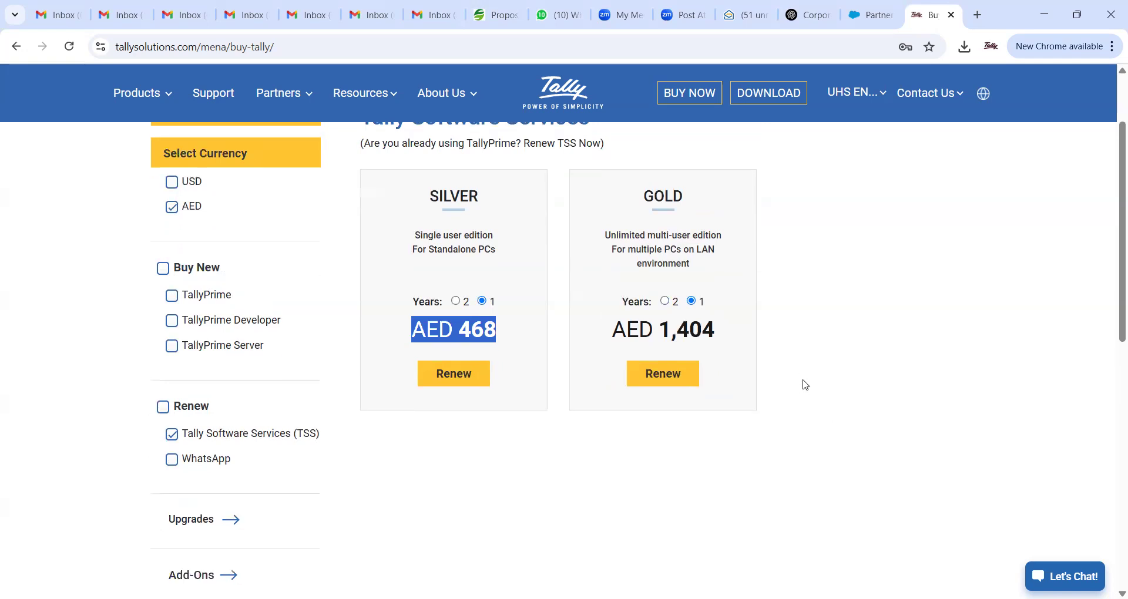
pyautogui.scroll(5, 672, 355)
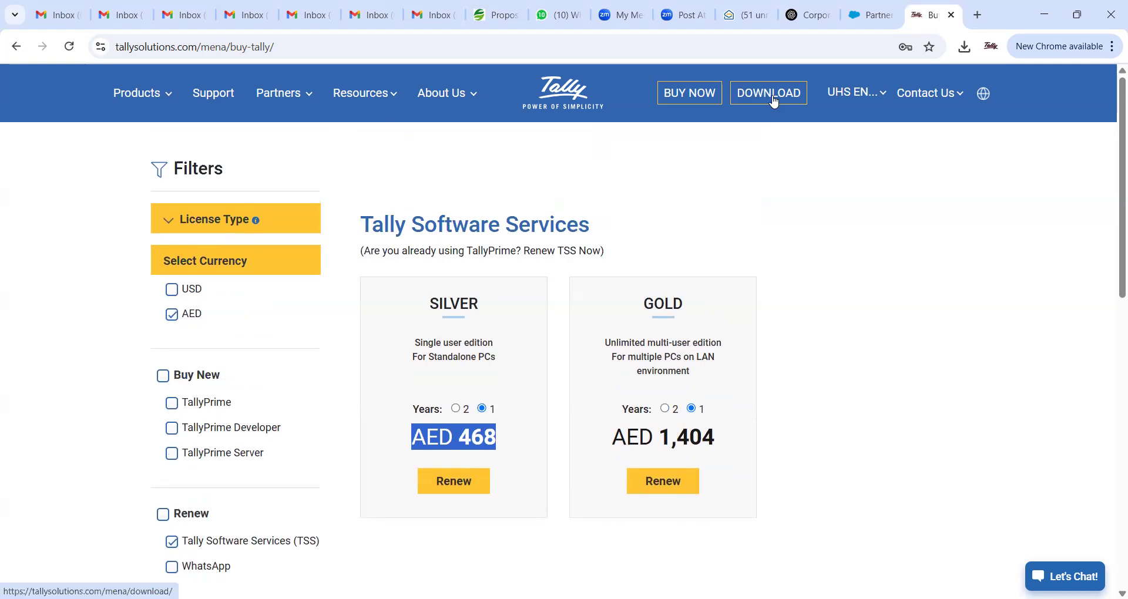
pyautogui.click(772, 101)
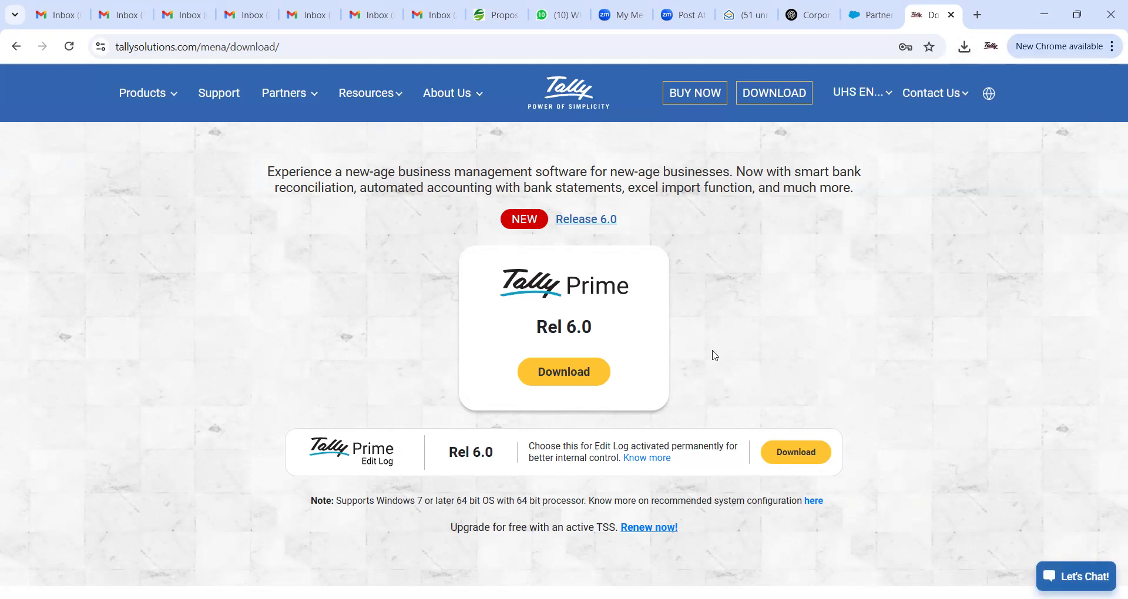
# - Open the previous versions and support files page from the download page
pyautogui.scroll(-2, 715, 351)
pyautogui.scroll(-1, 777, 336)
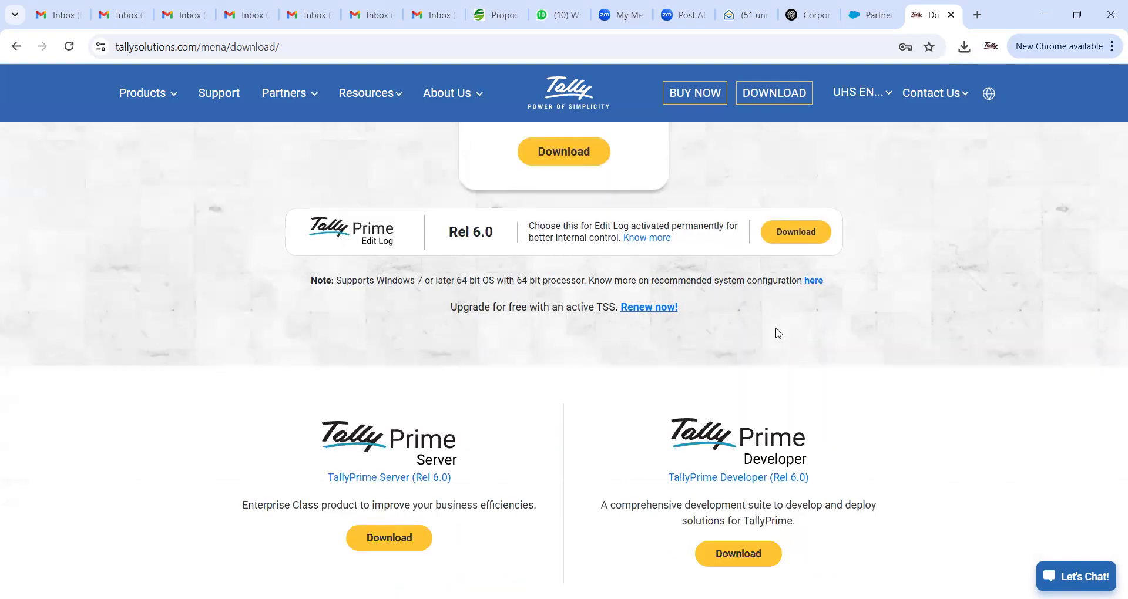
pyautogui.scroll(-2, 779, 327)
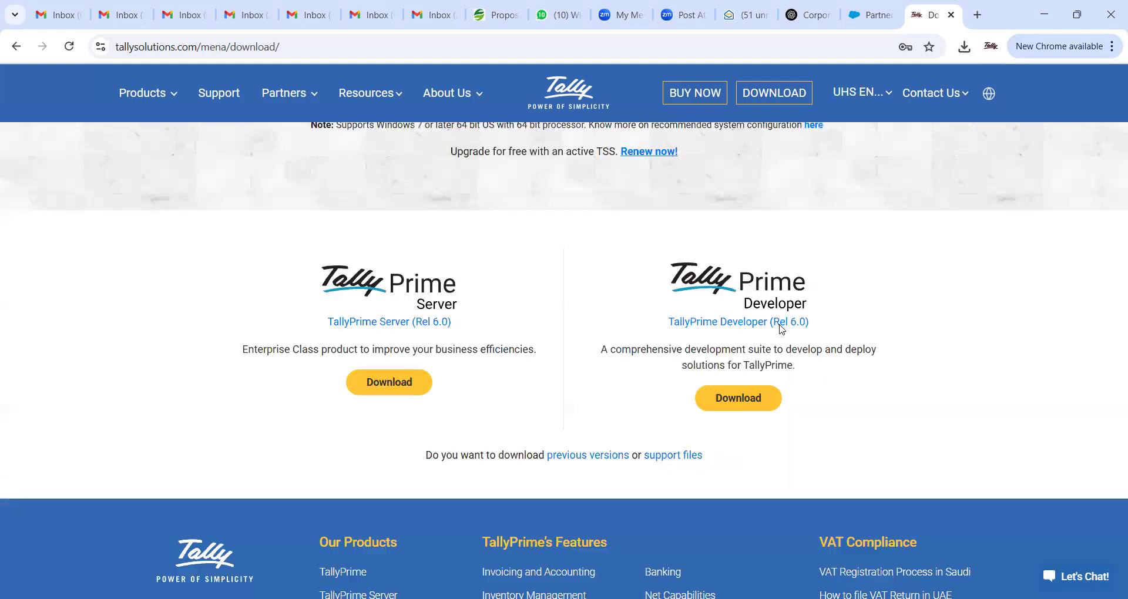
pyautogui.scroll(-1, 599, 395)
pyautogui.click(599, 395)
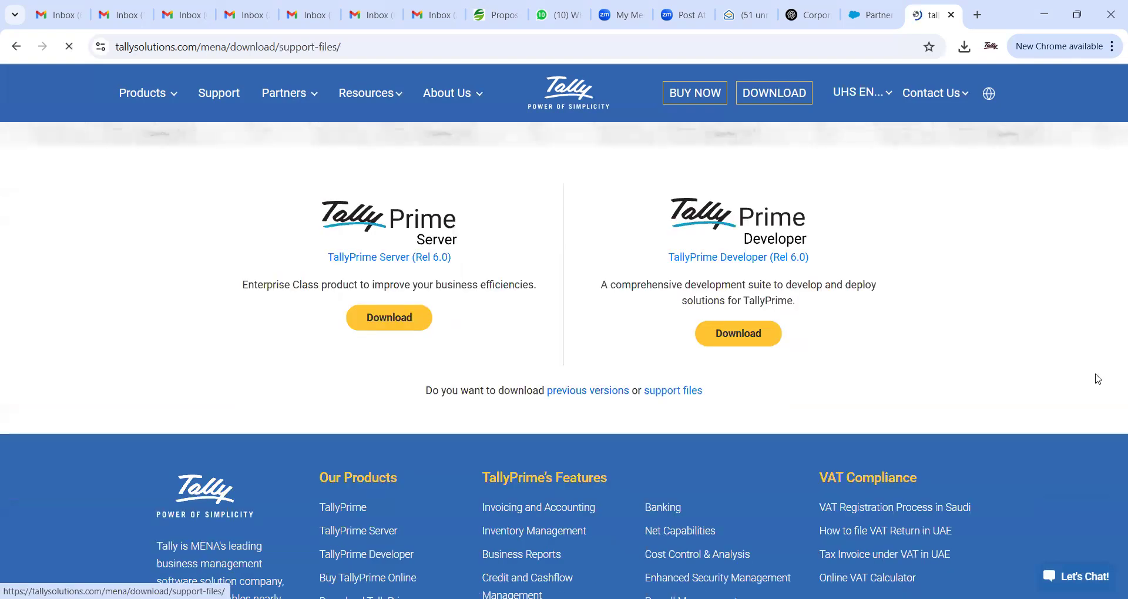
pyautogui.scroll(-1, 910, 325)
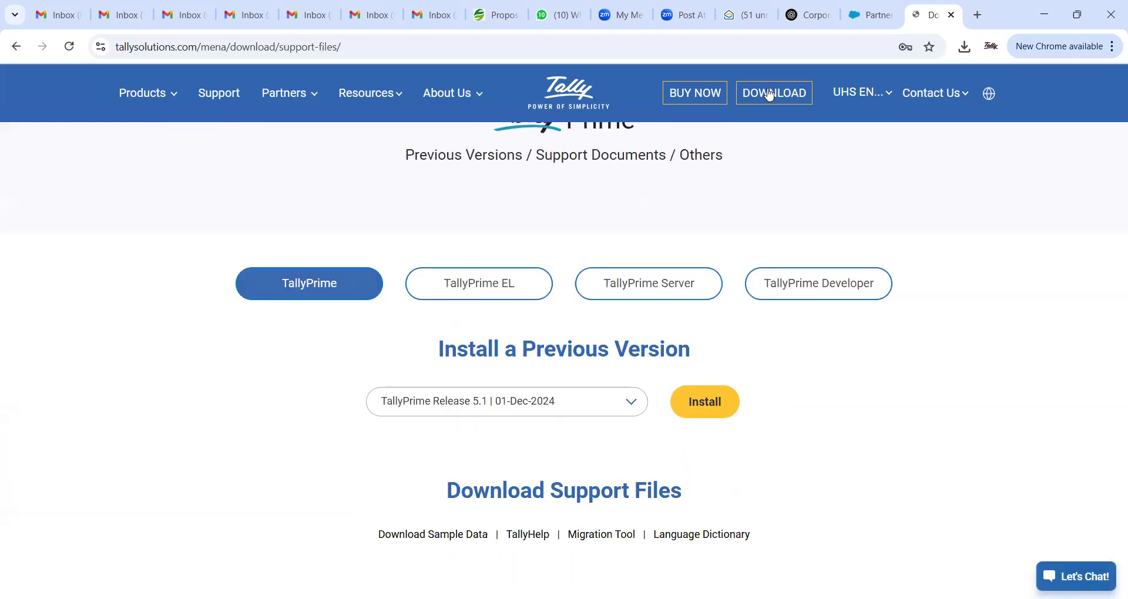
# - Choose Tally.ERP 9 Release 5.4.1 | 18-Aug-2016 as the previous version to install
pyautogui.click(574, 414)
pyautogui.scroll(-5, 567, 464)
pyautogui.scroll(-3, 568, 464)
pyautogui.scroll(-3, 567, 464)
pyautogui.scroll(-5, 569, 463)
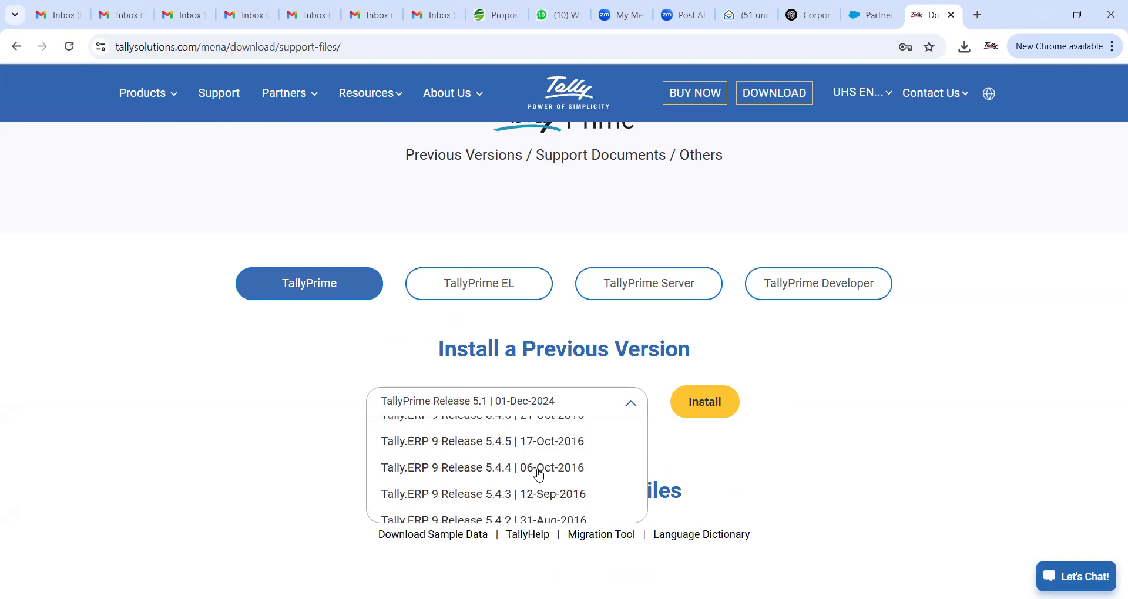
pyautogui.scroll(-2, 538, 474)
pyautogui.click(538, 474)
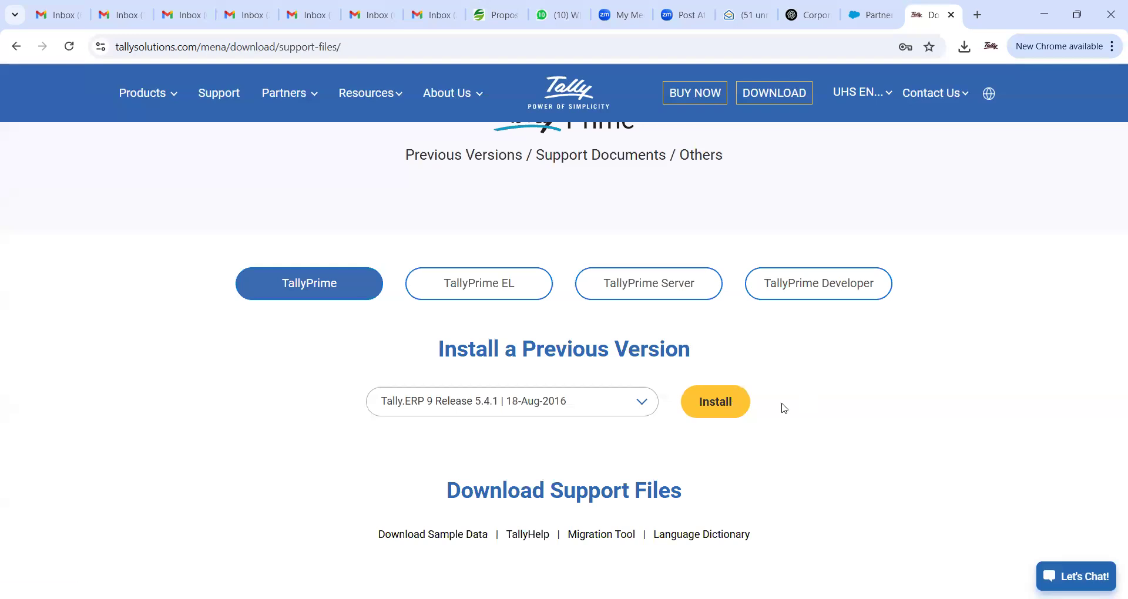
pyautogui.scroll(2, 918, 355)
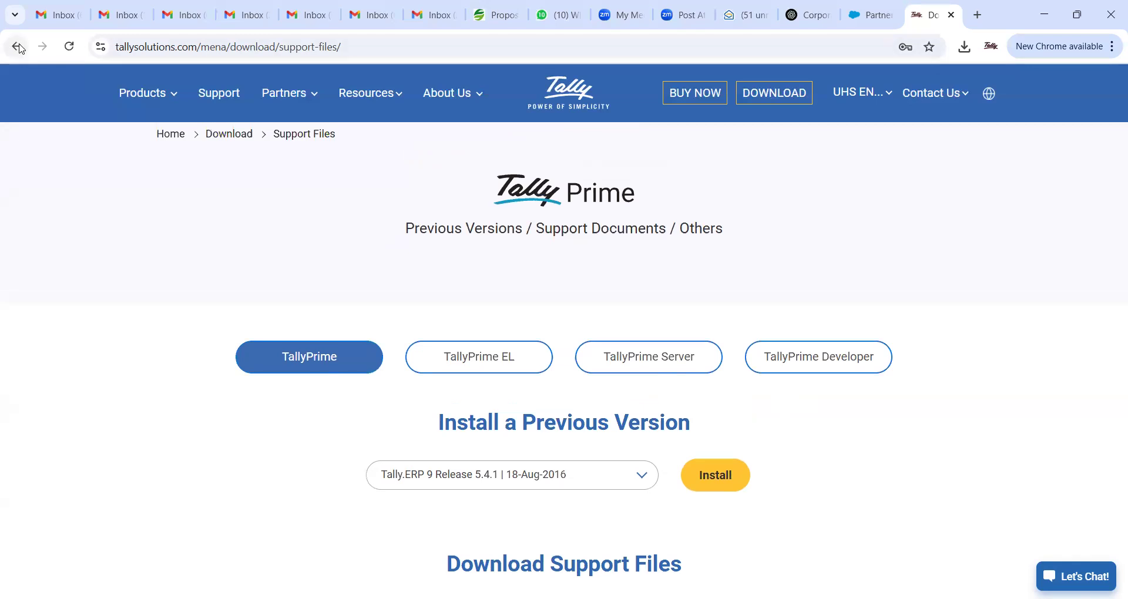
# - Return to the TallyPrime Rel 6.0 download page and dismiss the page's context menu
pyautogui.click(768, 100)
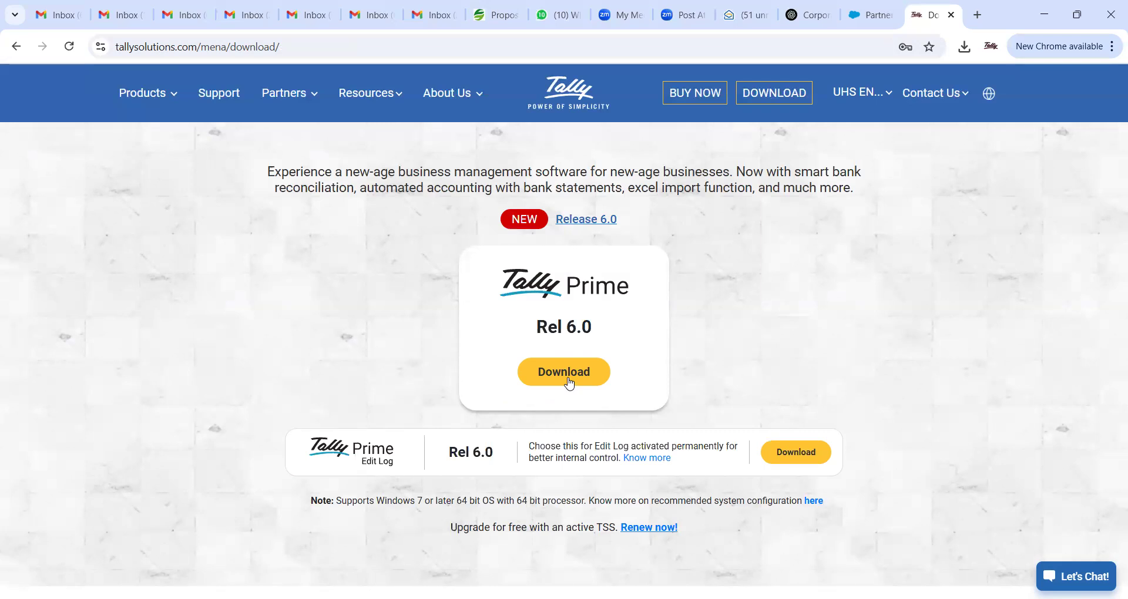
pyautogui.rightClick(773, 338)
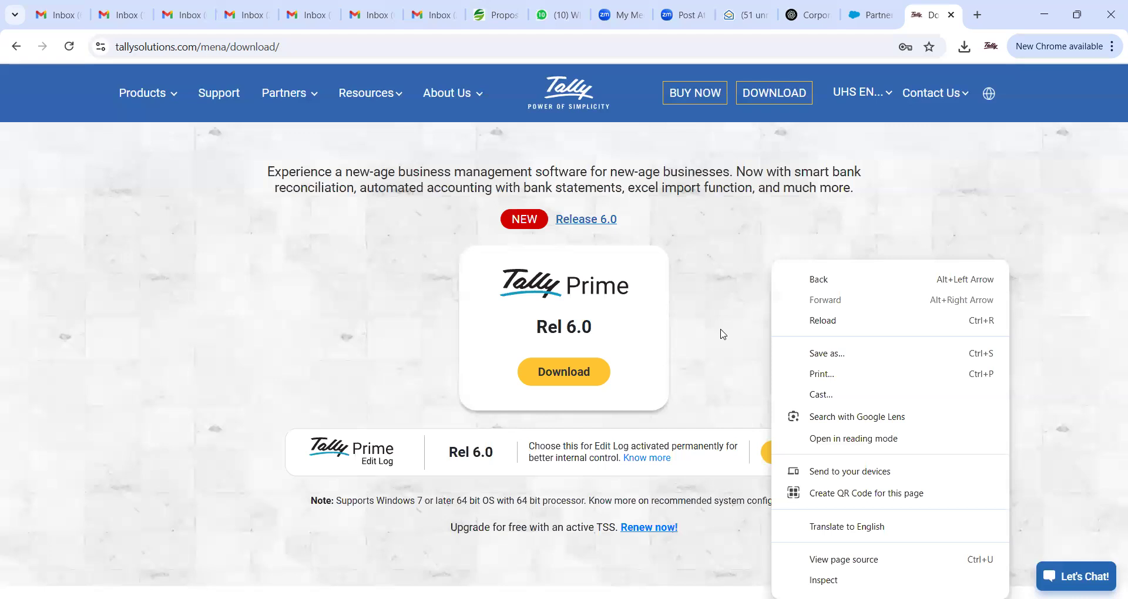
pyautogui.click(723, 334)
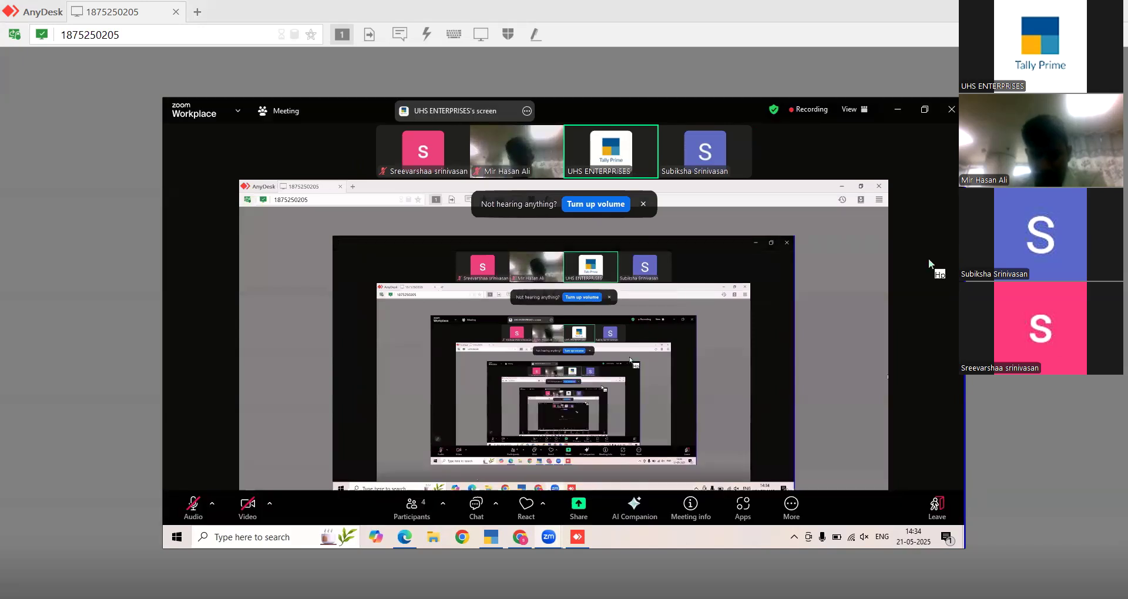
# - Minimise the Zoom windows and load tallysolution.com/mena in a new remote Chrome tab
pyautogui.click(897, 109)
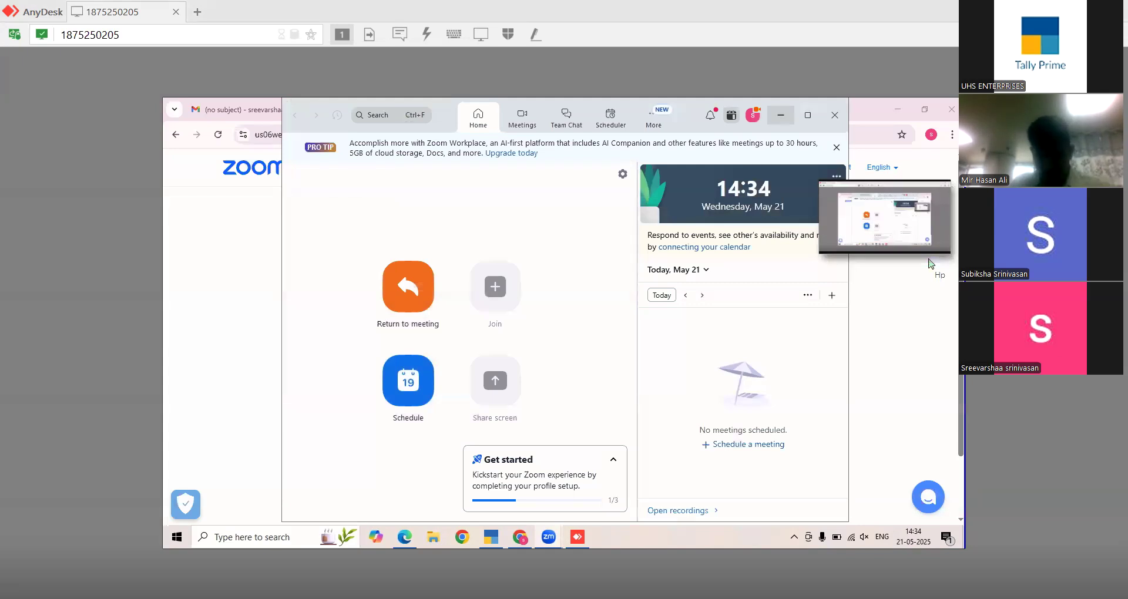
pyautogui.click(780, 116)
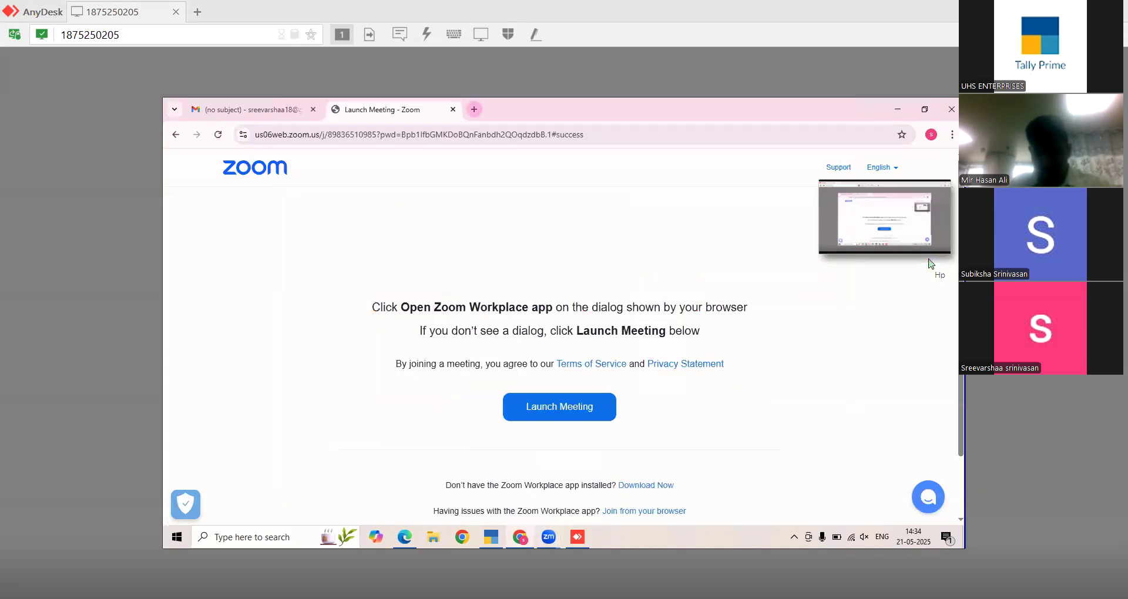
pyautogui.click(474, 109)
pyautogui.write('tallysolution')
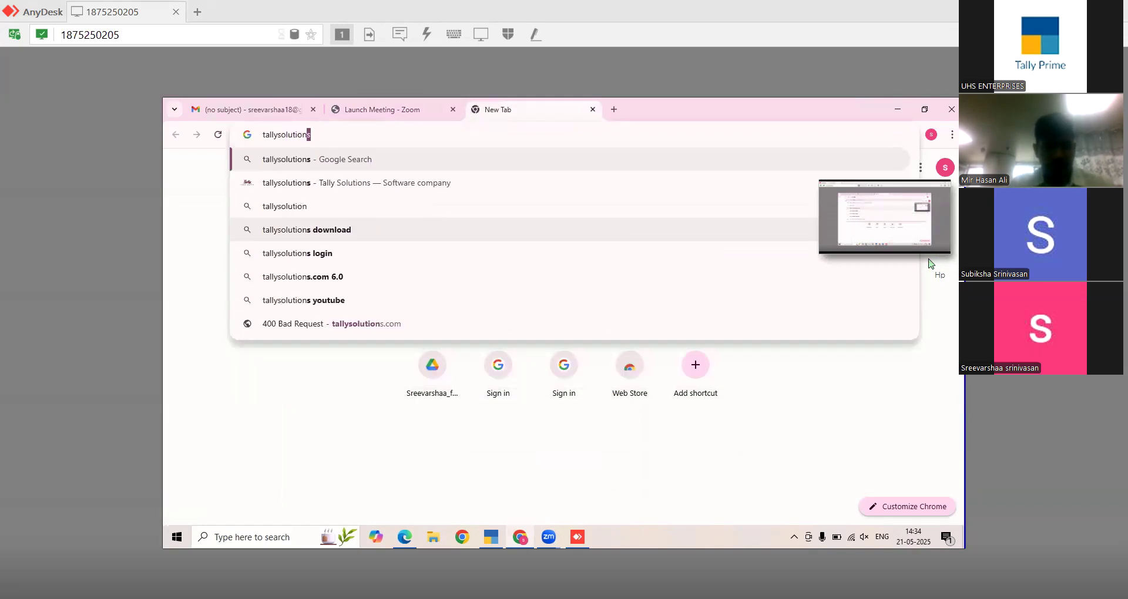
pyautogui.write('.cpm')
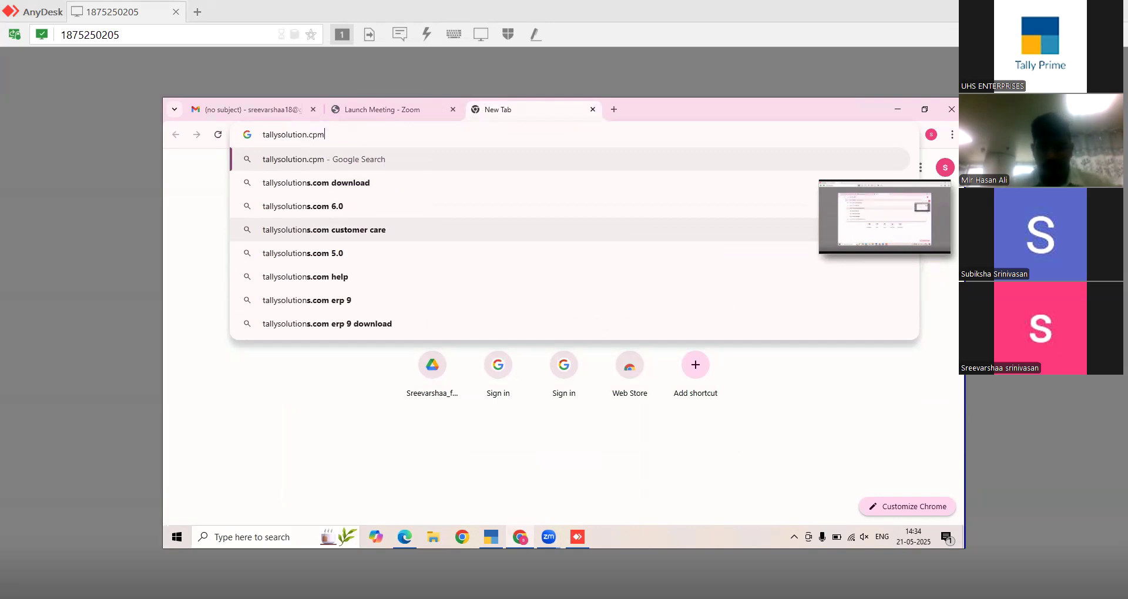
pyautogui.press('BackSpace')
pyautogui.write('om')
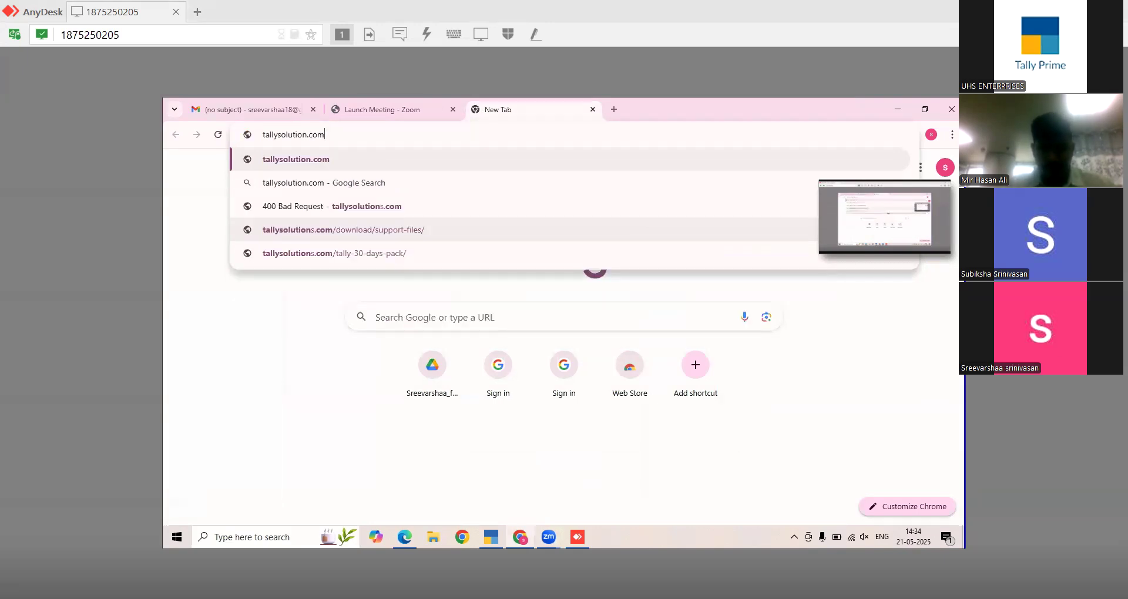
pyautogui.write('.men')
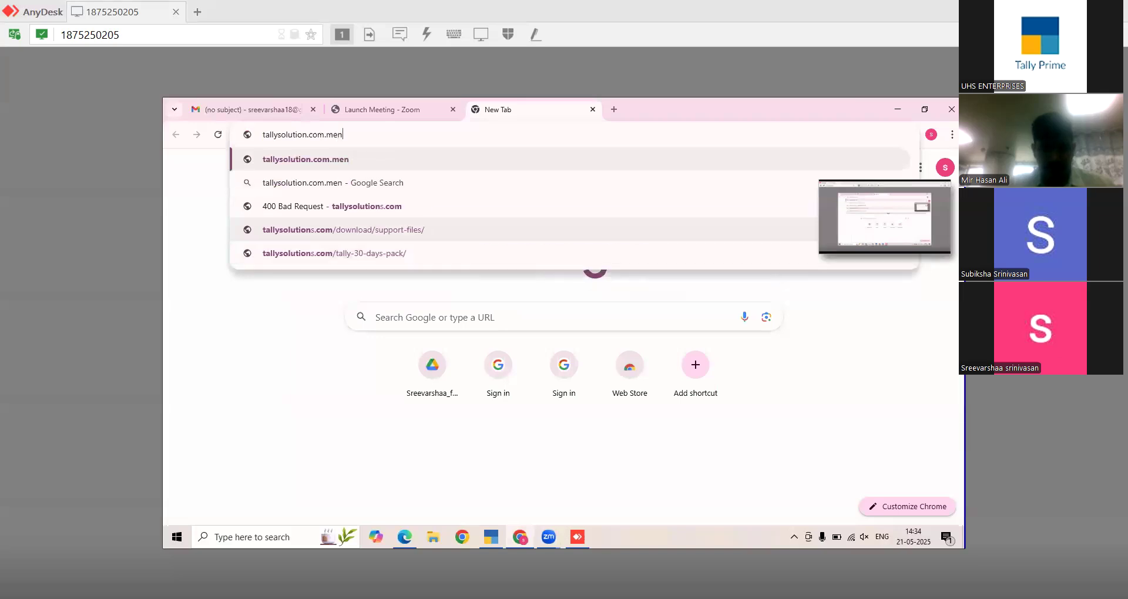
pyautogui.press('BackSpace')
pyautogui.press('BackSpace')
pyautogui.press('BackSpace')
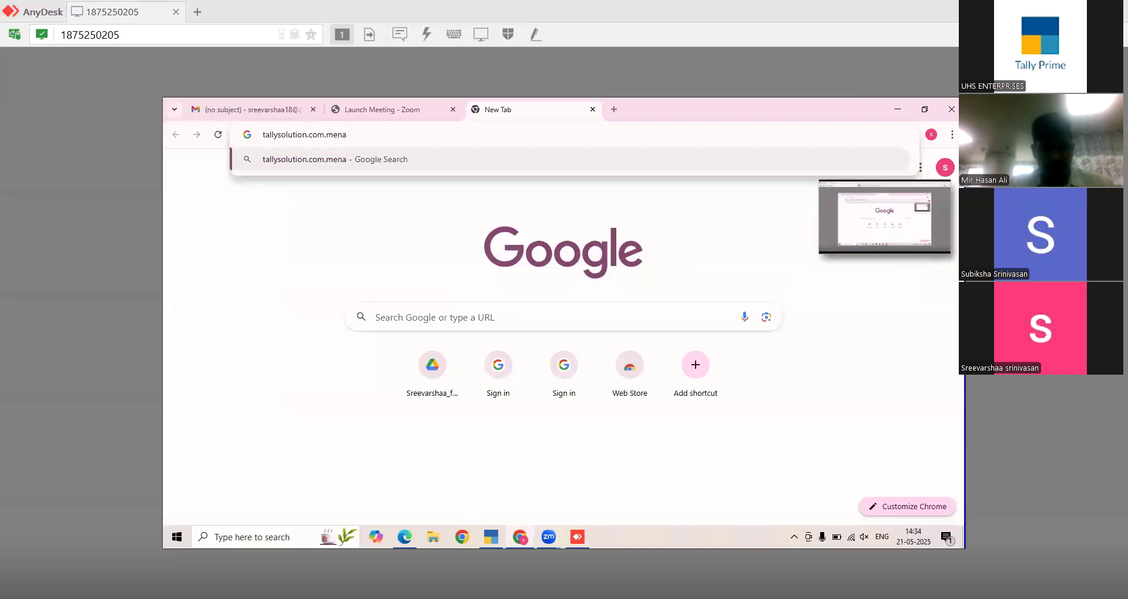
pyautogui.press('BackSpace')
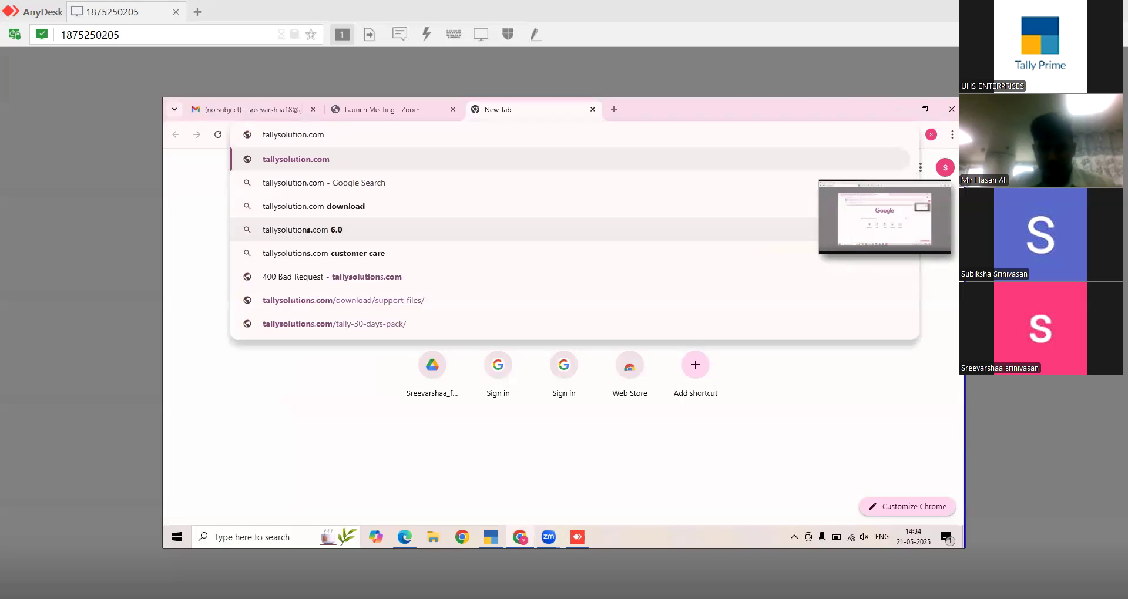
pyautogui.write('/me')
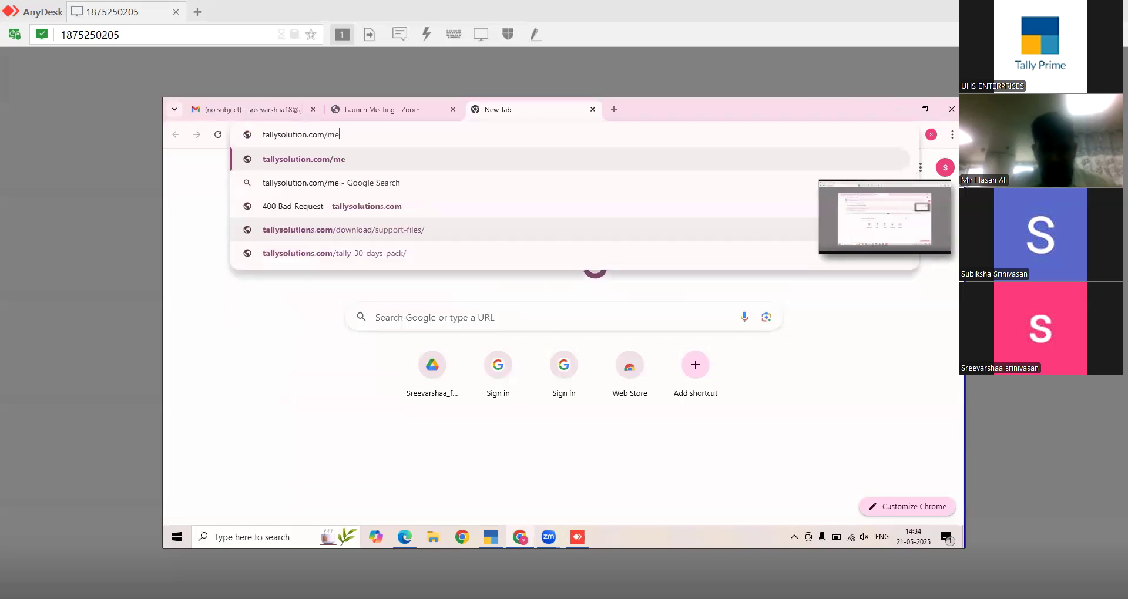
pyautogui.write('na')
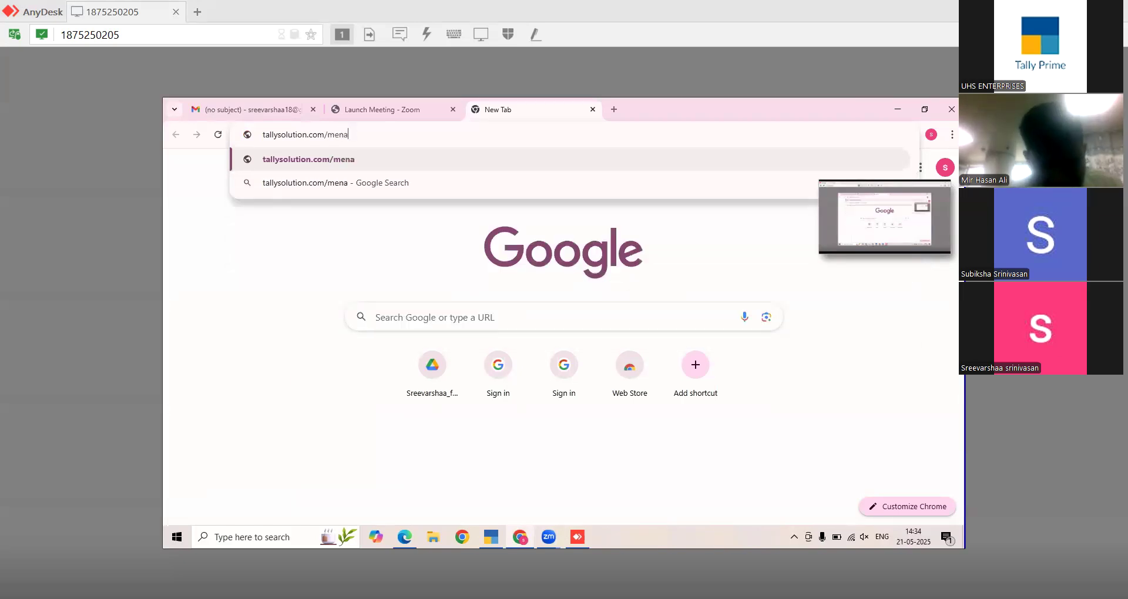
pyautogui.press('Return')
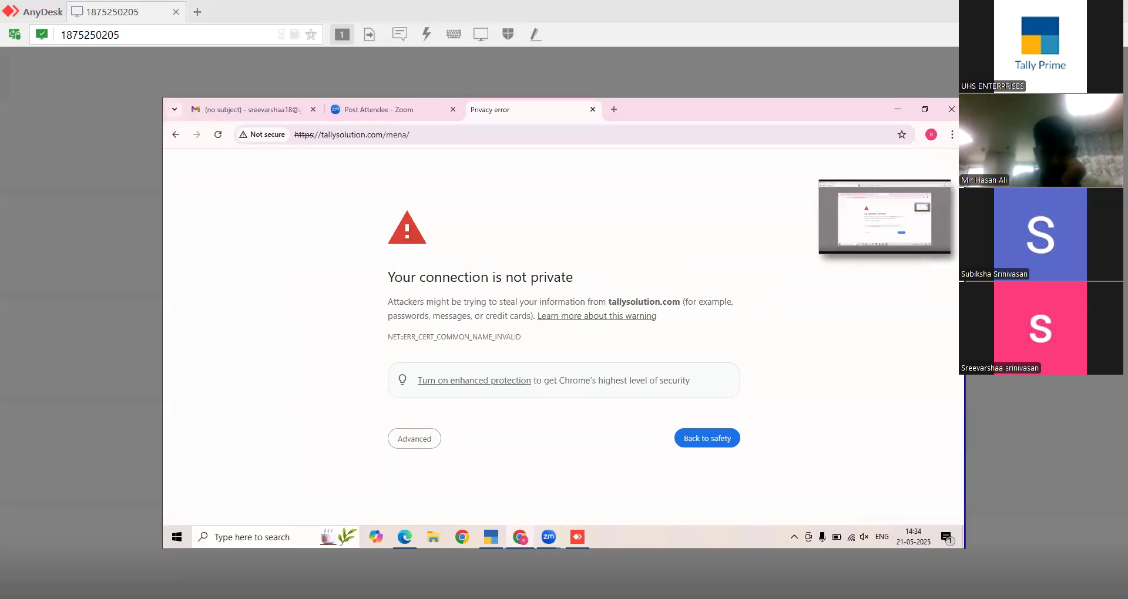
# - Correct the address to tallysolutions.com/mena and confirm setup (3).exe for Rel 6.0 downloaded
pyautogui.click(363, 136)
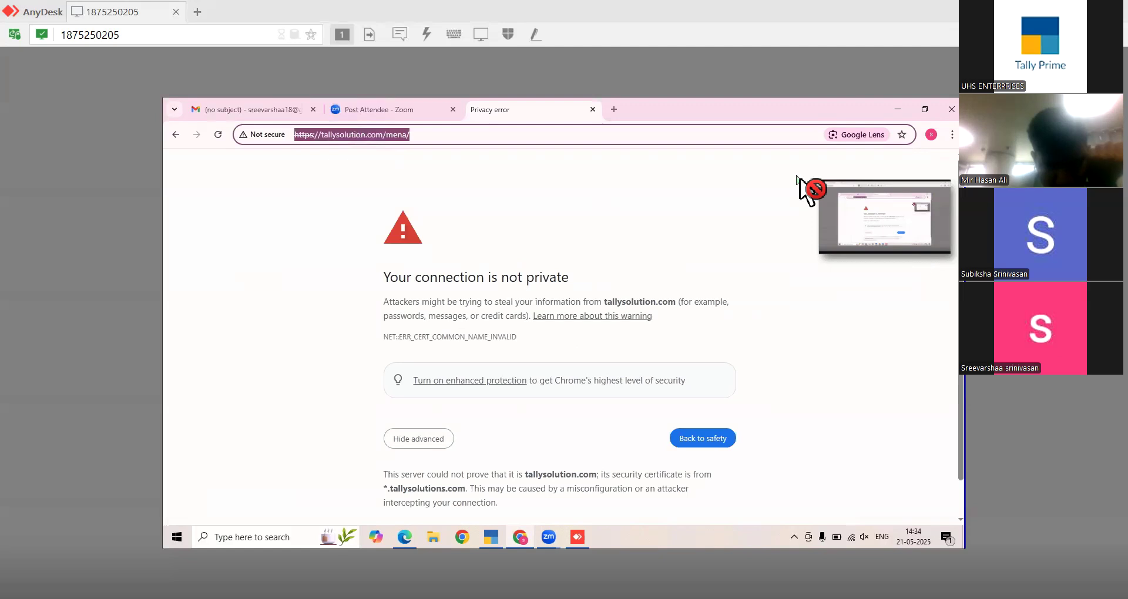
pyautogui.click(366, 135)
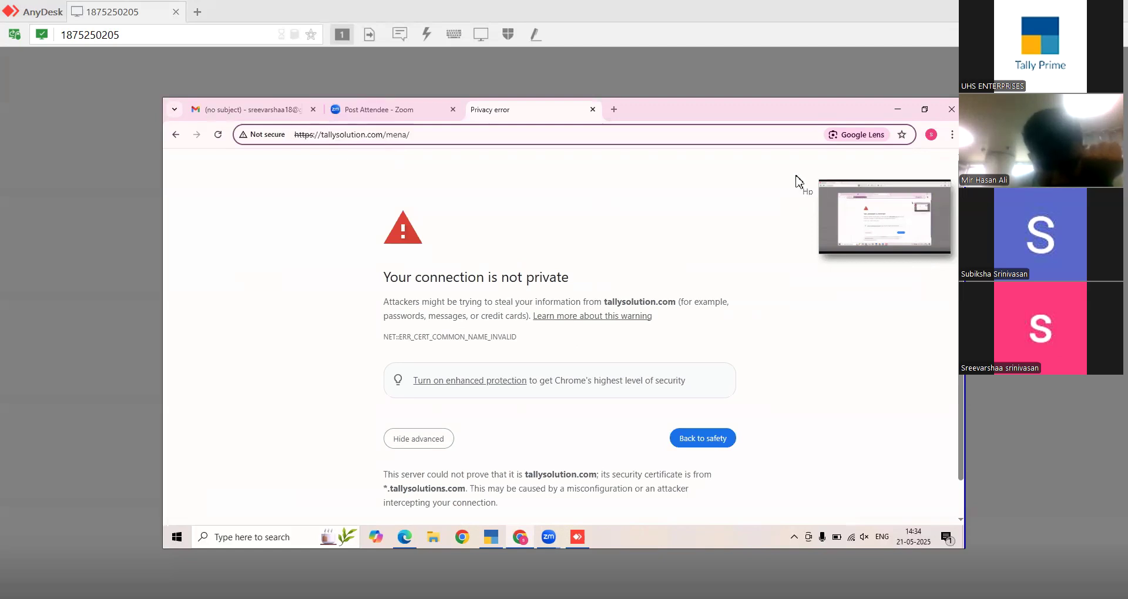
pyautogui.write('s')
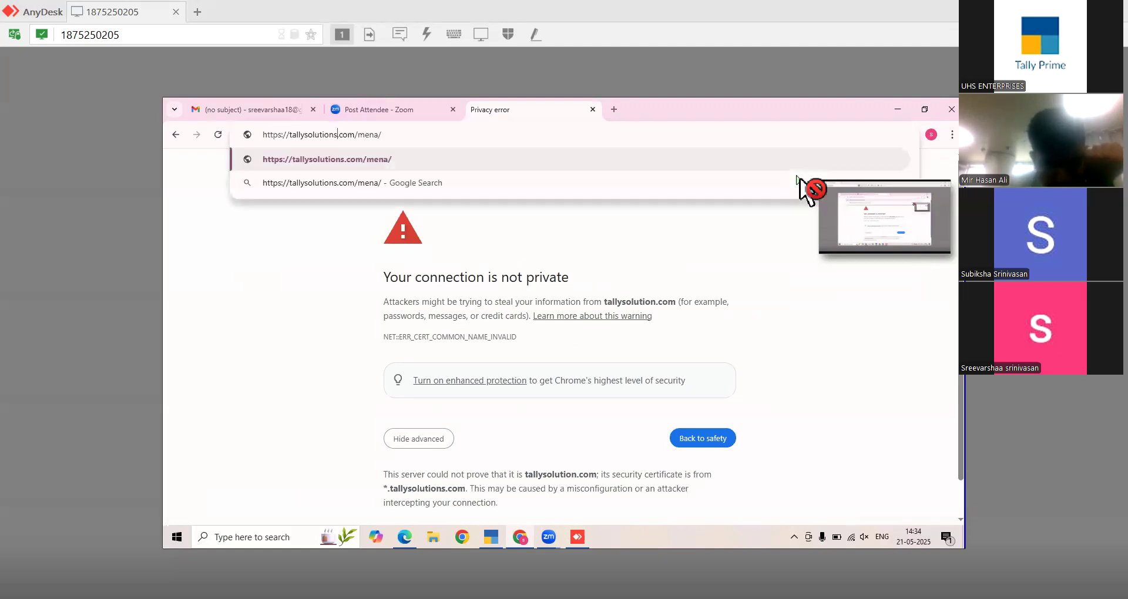
pyautogui.press('Return')
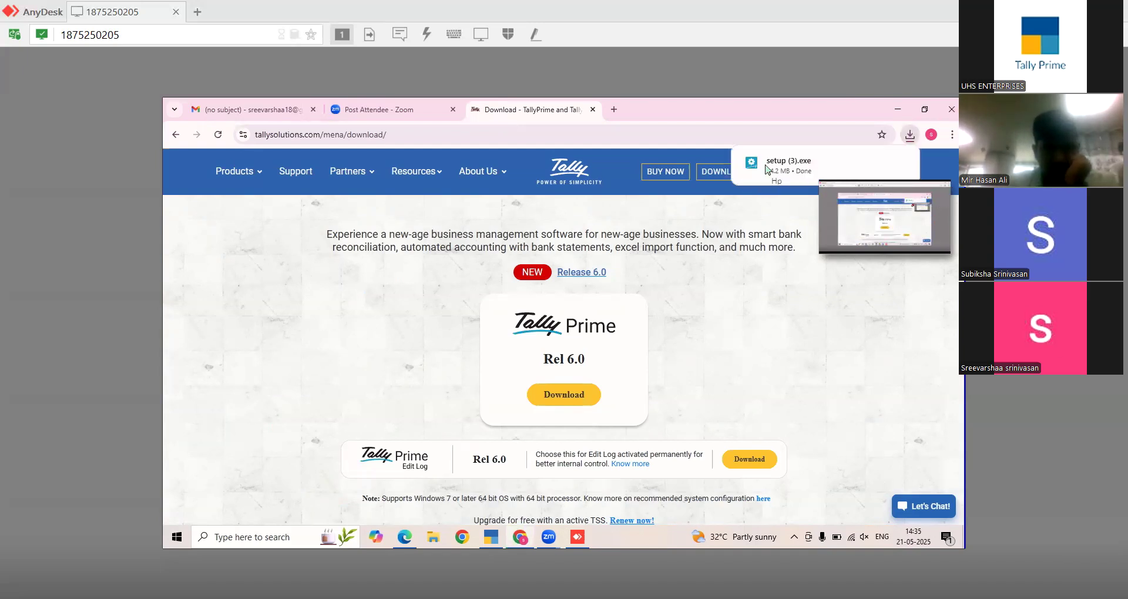
pyautogui.click(910, 135)
# - Run setup (3).exe from Chrome's downloads to launch the TallyPrime Setup Manager
pyautogui.click(910, 135)
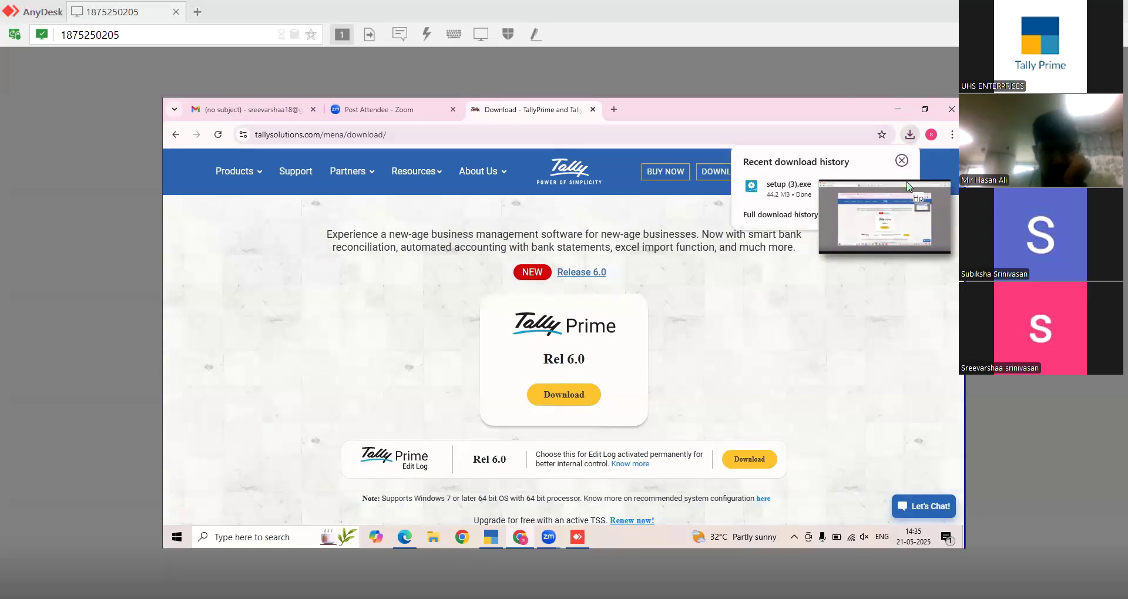
pyautogui.click(907, 182)
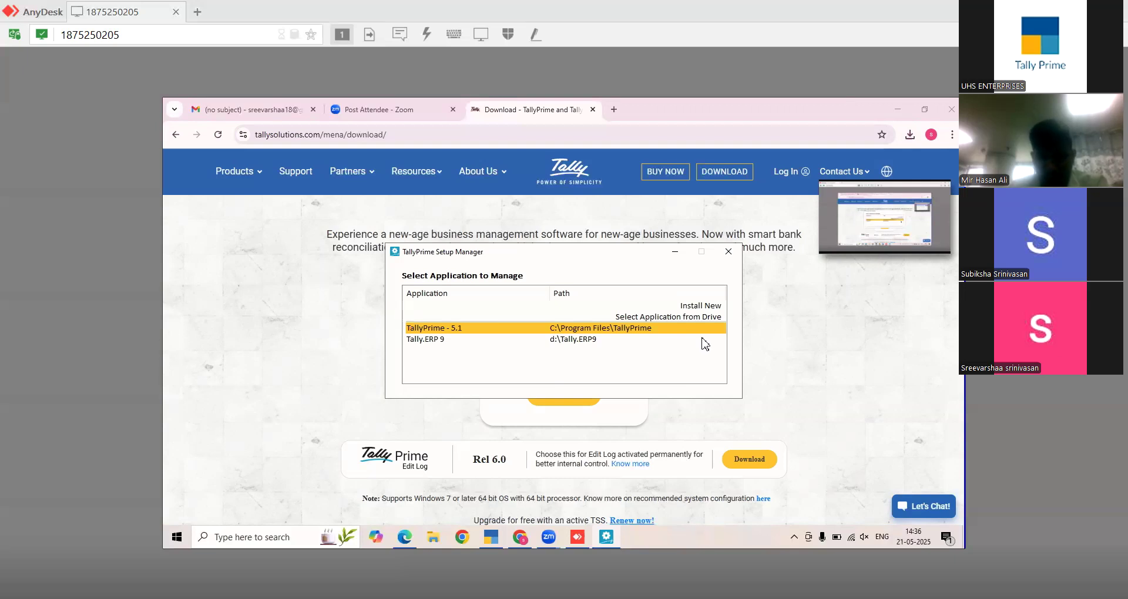
# - Maximise File Explorer and check This PC's four drives, including TALLY (D:) with 310 GB free
pyautogui.click(441, 541)
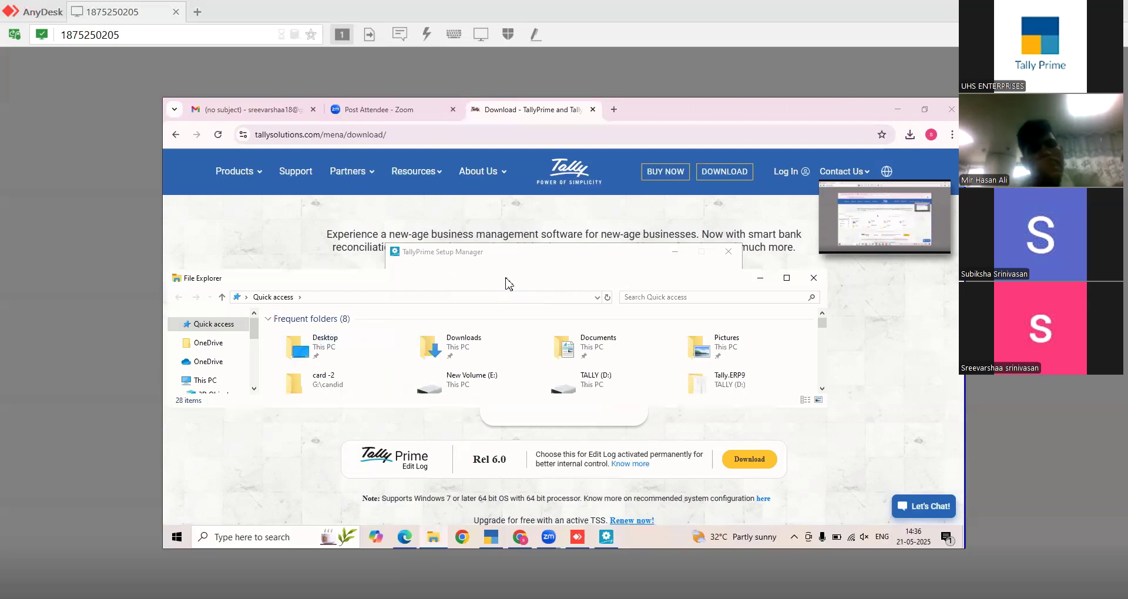
pyautogui.doubleClick(509, 284)
pyautogui.click(509, 284)
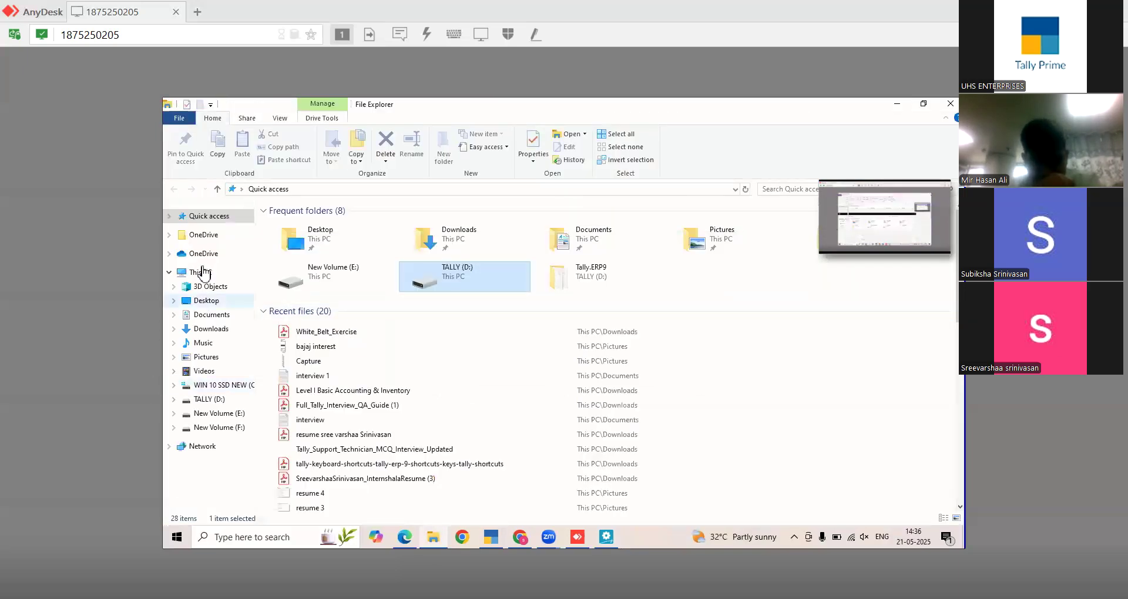
pyautogui.click(203, 273)
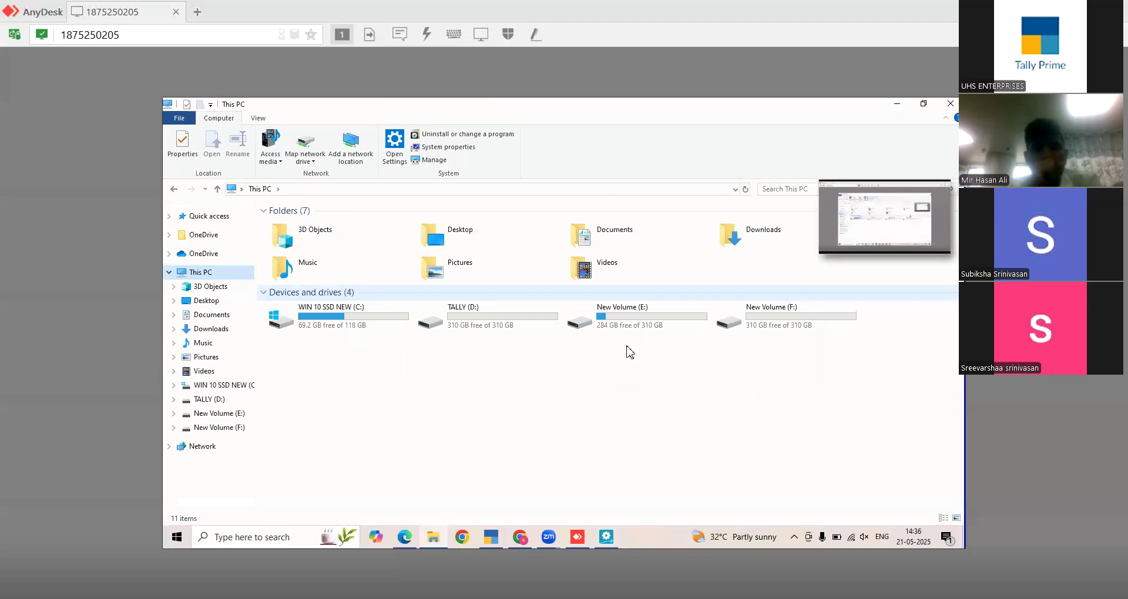
pyautogui.click(517, 327)
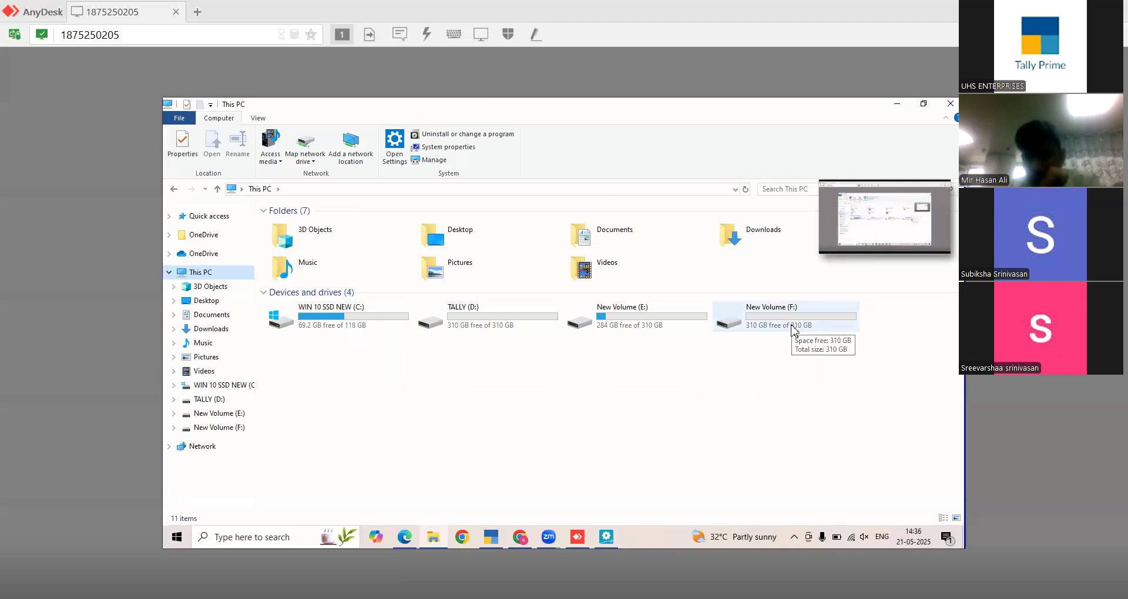
pyautogui.click(535, 322)
pyautogui.click(337, 347)
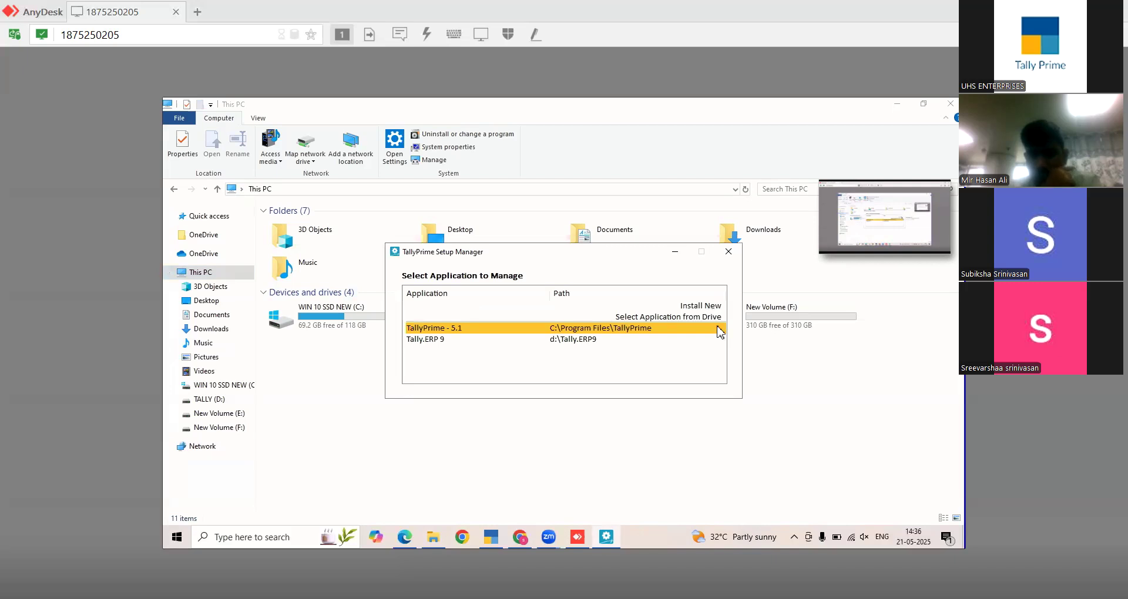
# - Start a new TallyPrime 6.0 installation and open its configuration list
pyautogui.press('Up')
pyautogui.press('Up')
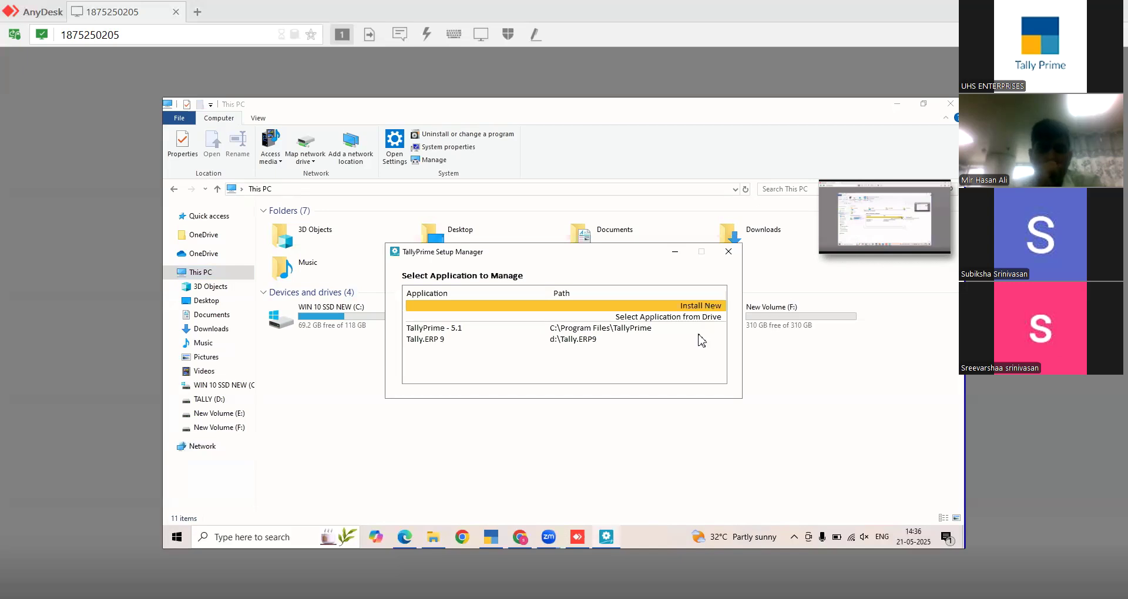
pyautogui.press('Return')
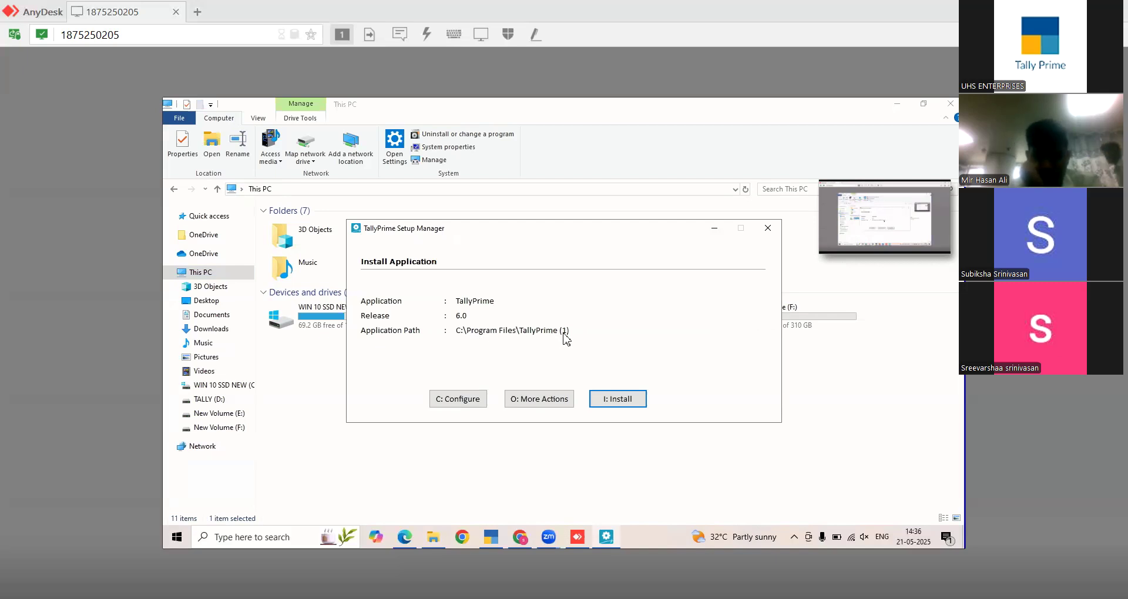
pyautogui.click(532, 404)
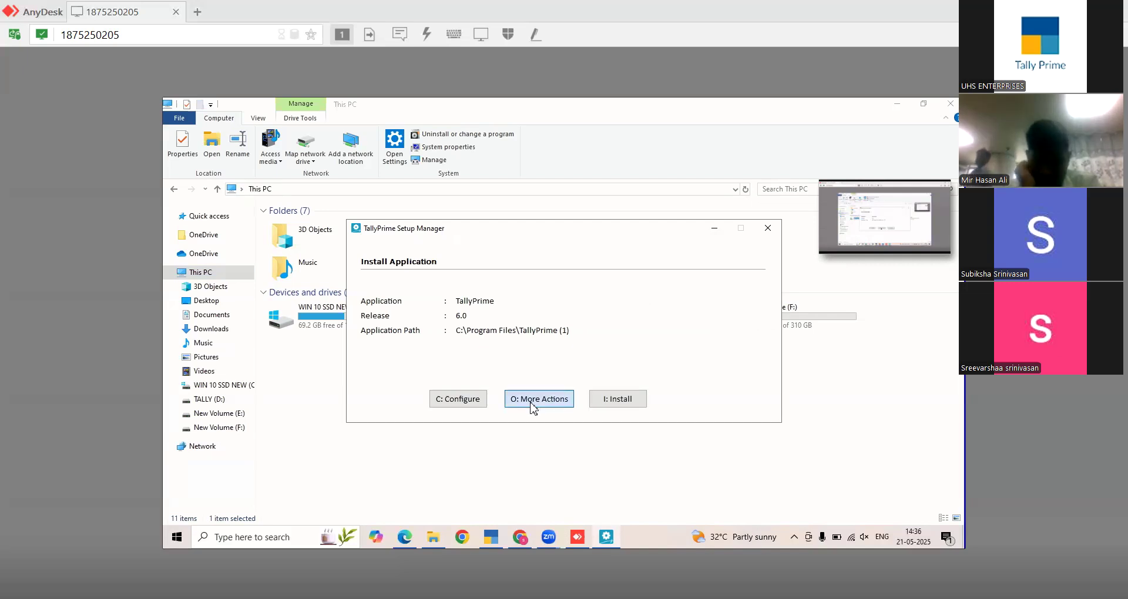
pyautogui.click(732, 278)
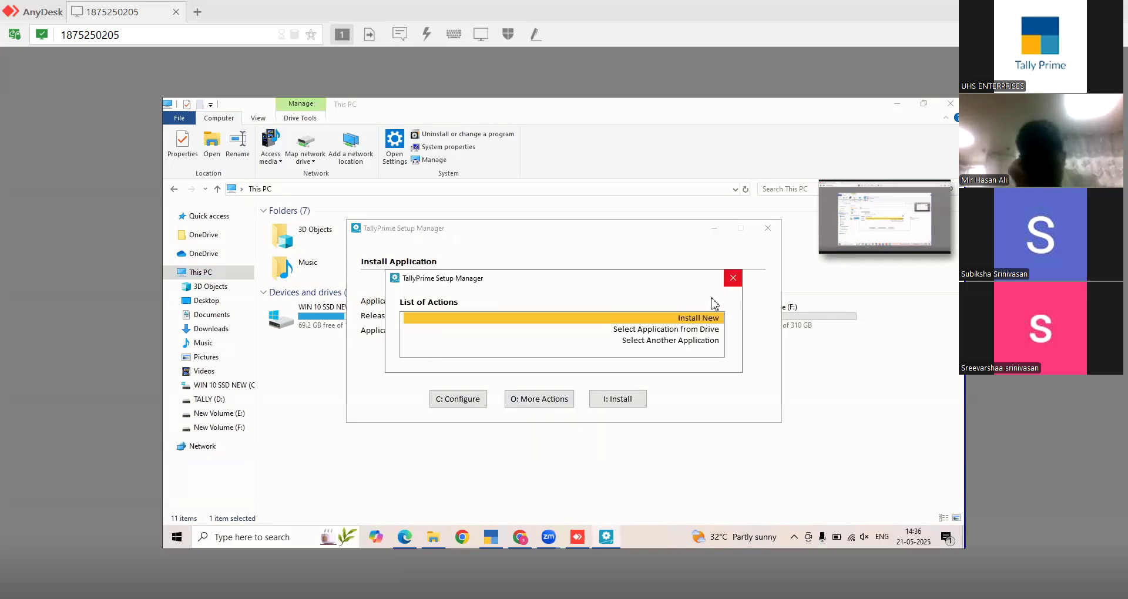
pyautogui.click(468, 405)
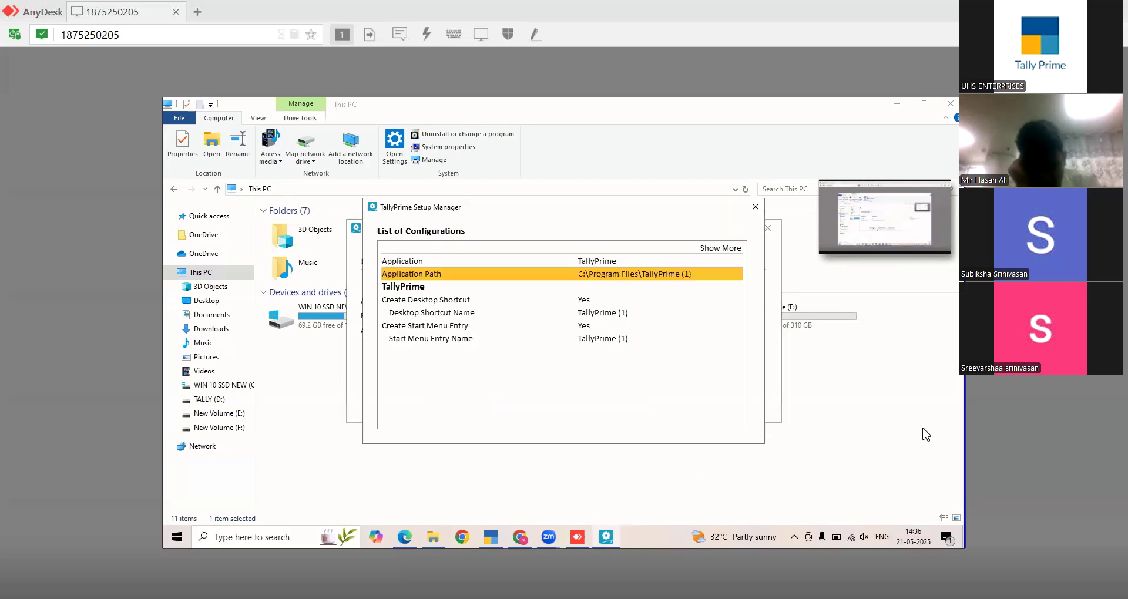
# - Set the application install path to D:\TallyPrime6.0
pyautogui.click(642, 278)
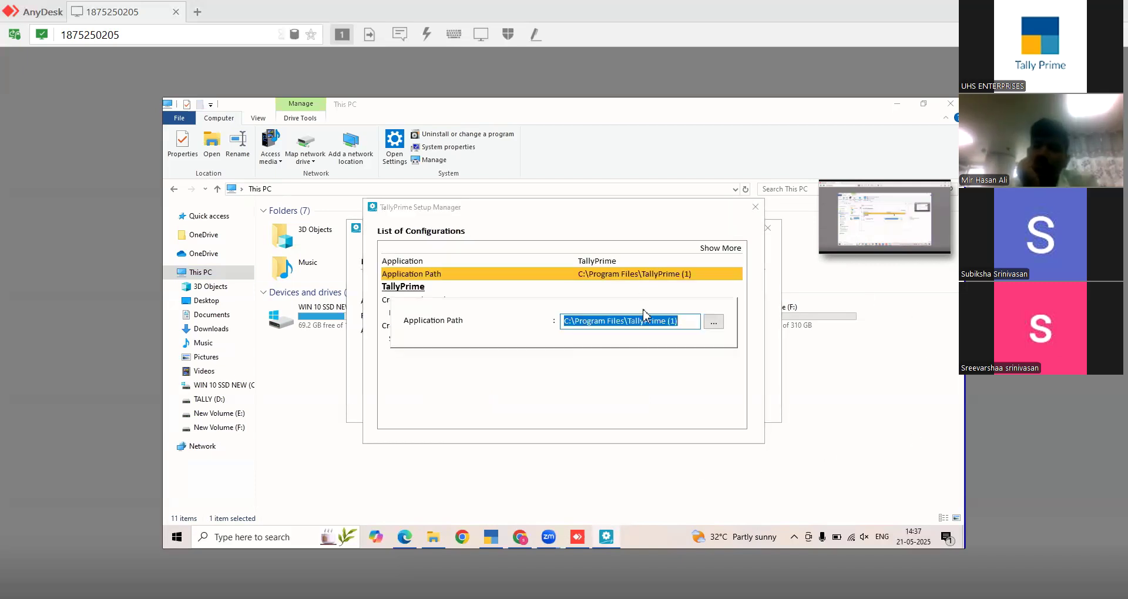
pyautogui.click(628, 320)
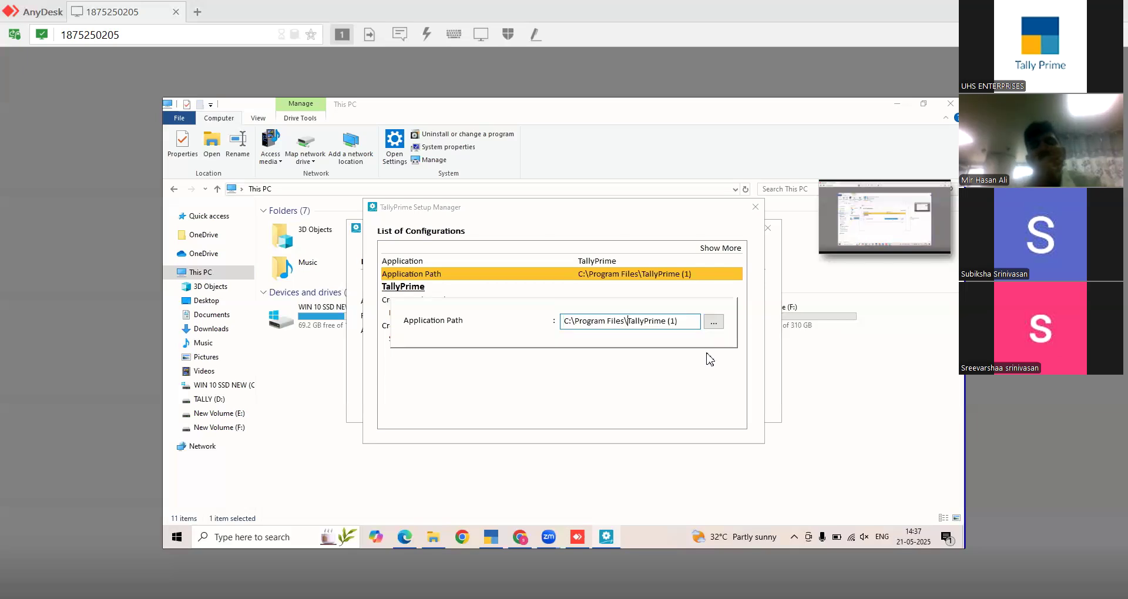
pyautogui.hotkey('shift', 'Home')
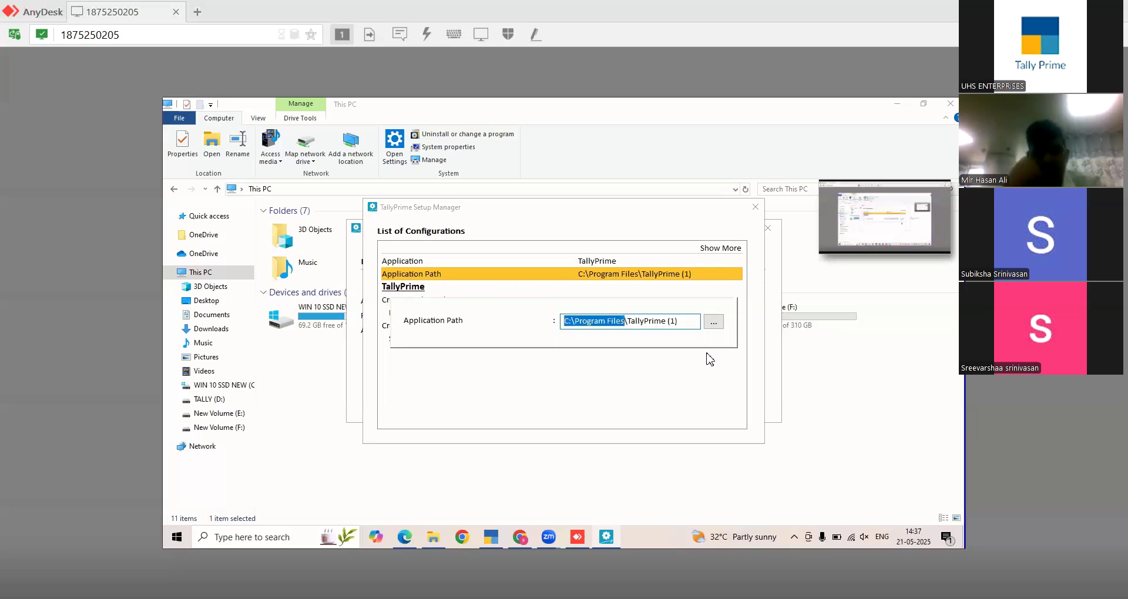
pyautogui.write('D:\\TallyPrime')
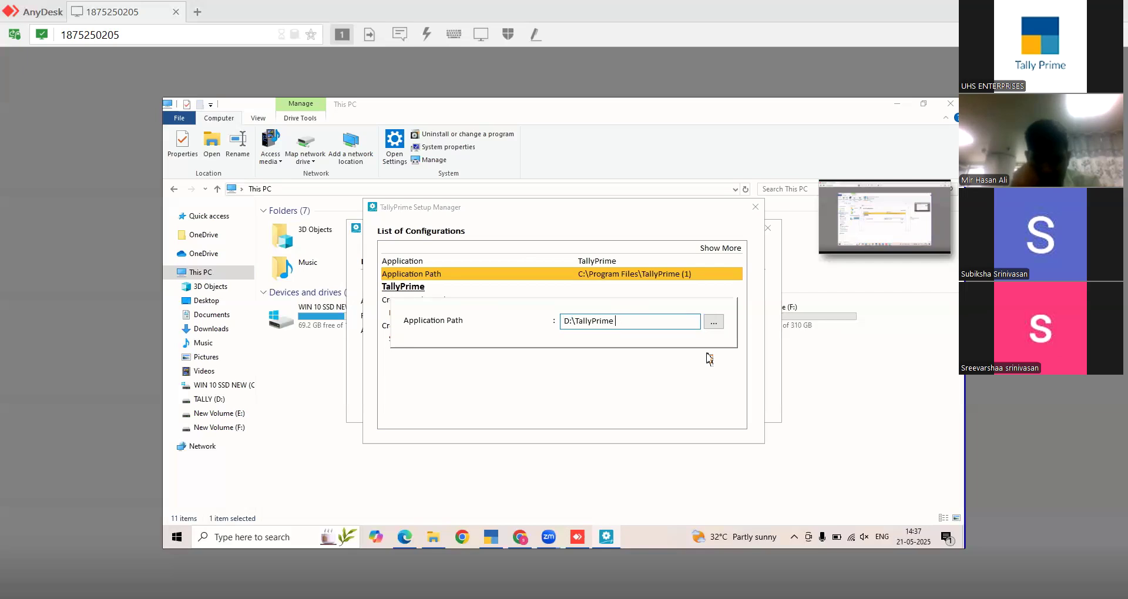
pyautogui.write('6.0')
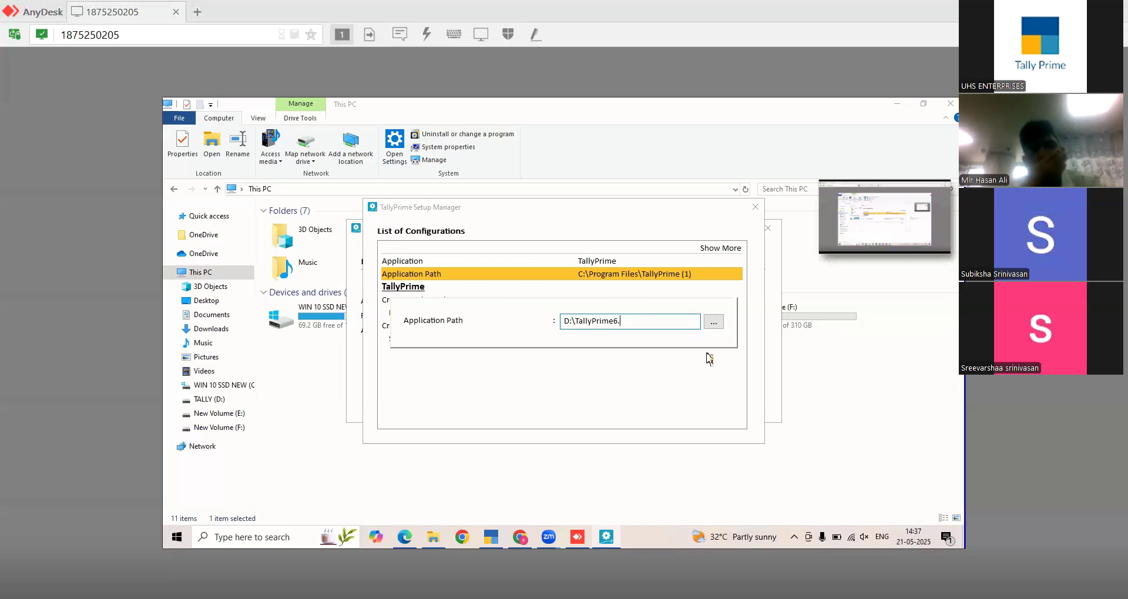
pyautogui.press('Return')
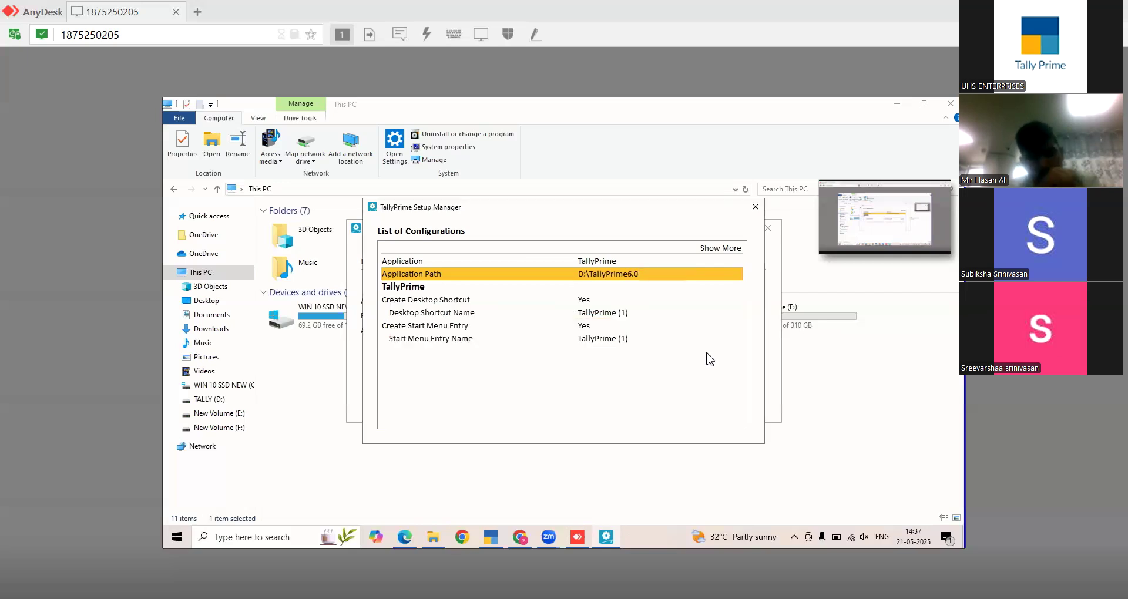
# - Name the desktop shortcut and Start Menu entry TallyPrime6.0 and close the configuration list
pyautogui.click(605, 316)
pyautogui.click(622, 326)
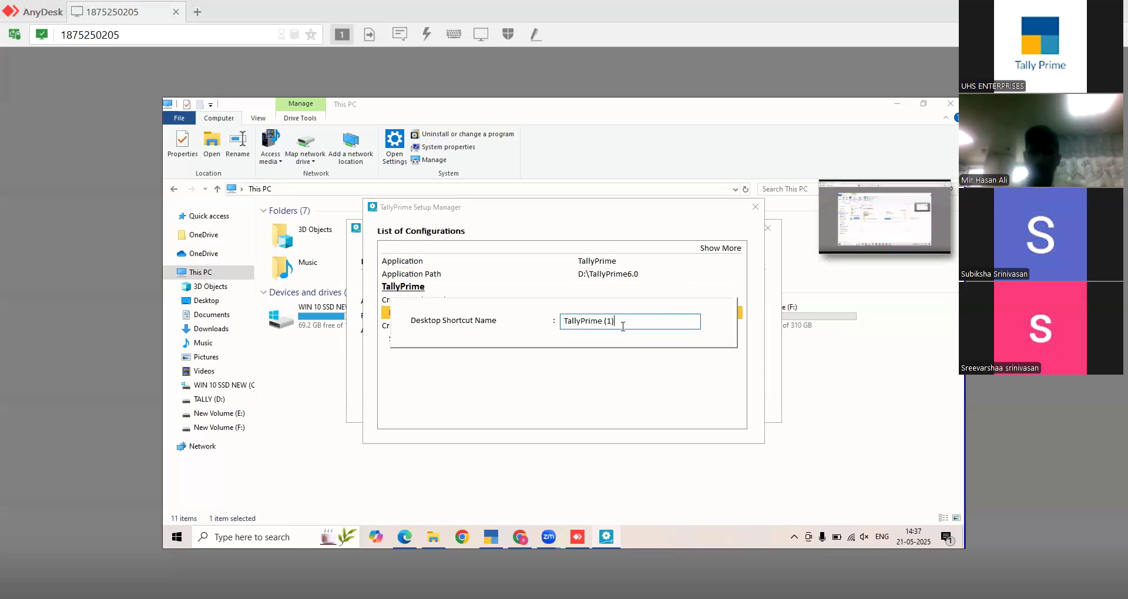
pyautogui.press('BackSpace')
pyautogui.press('BackSpace')
pyautogui.press('BackSpace')
pyautogui.press('BackSpace')
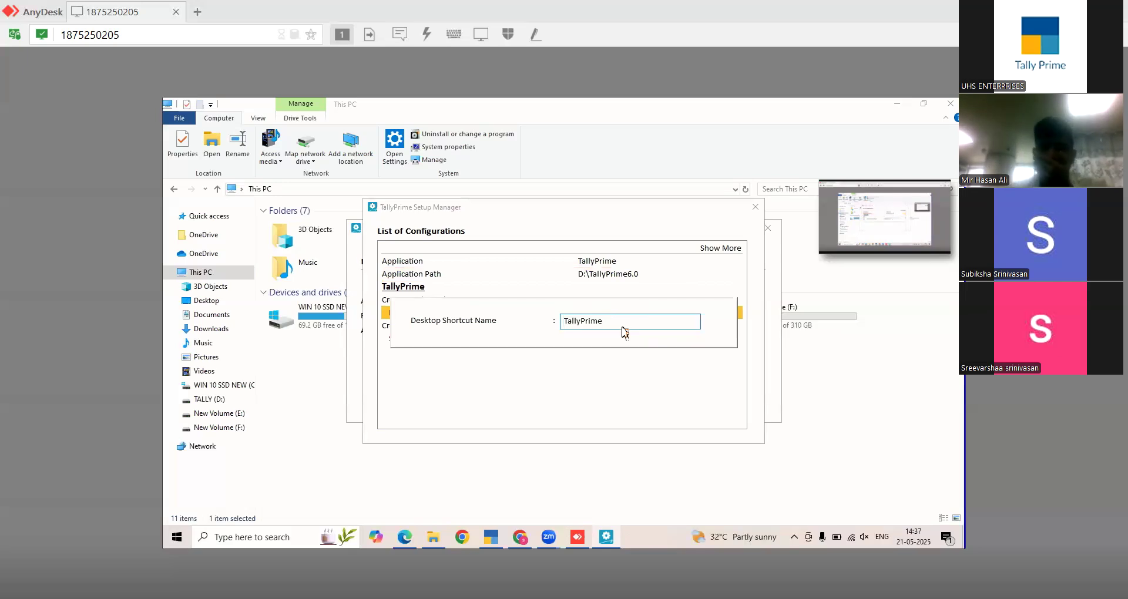
pyautogui.press('Return')
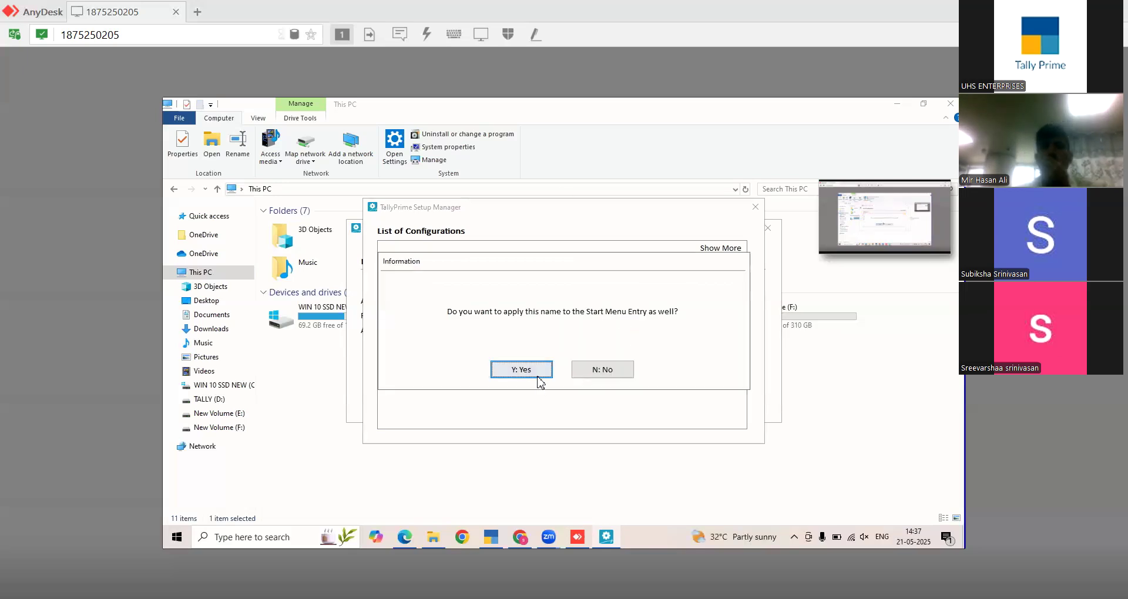
pyautogui.click(541, 374)
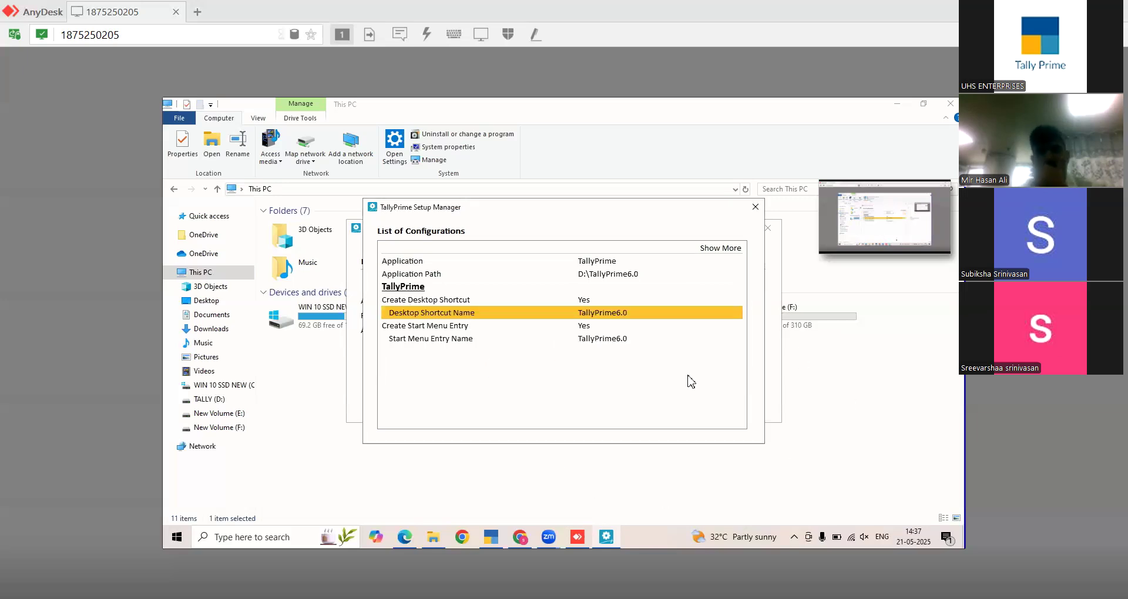
pyautogui.click(755, 206)
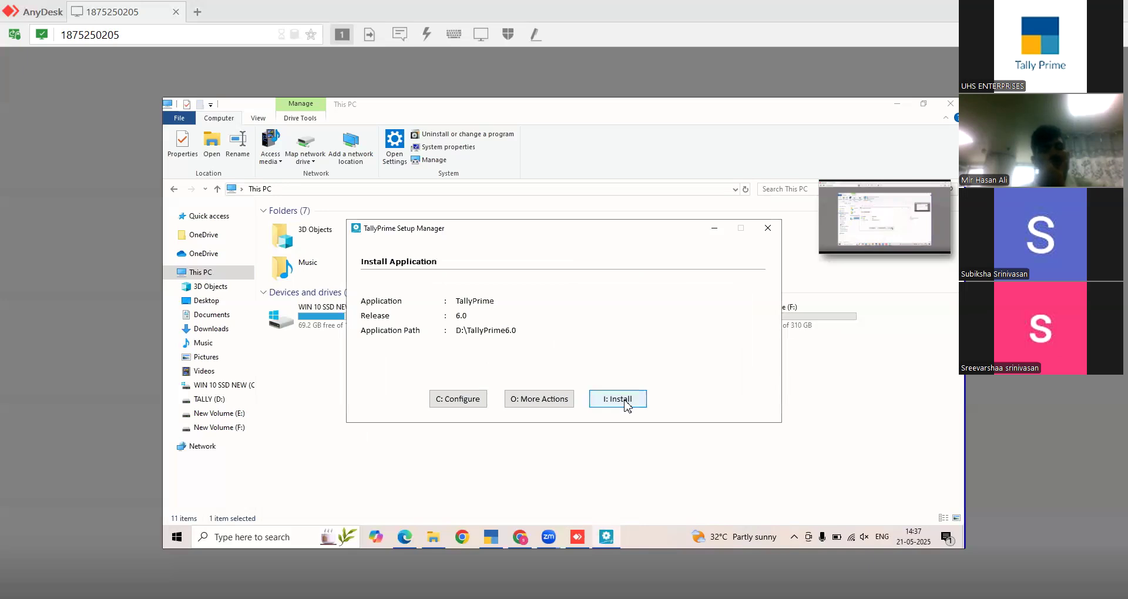
# - Install TallyPrime 6.0 to D:\TallyPrime6.0 and launch it after installation succeeds
pyautogui.click(627, 404)
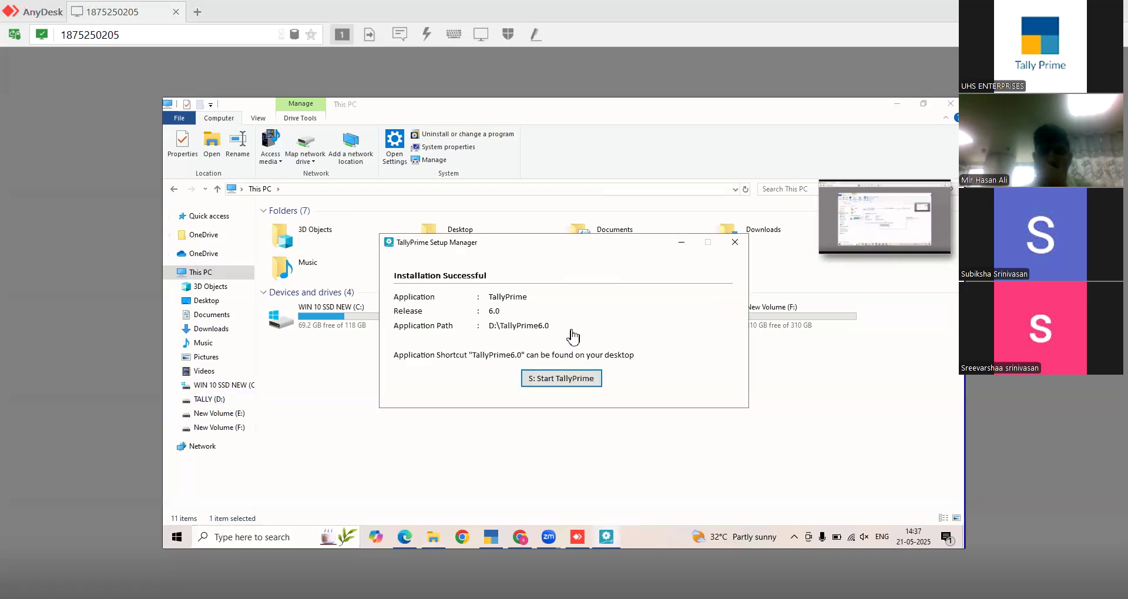
pyautogui.click(570, 387)
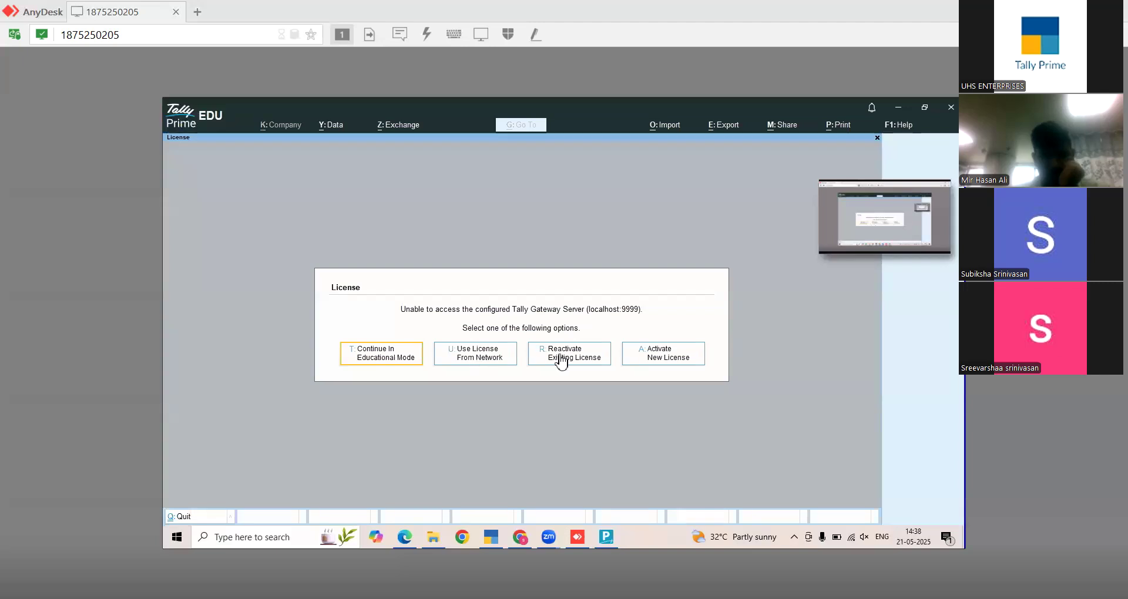
# - Start a new licence activation and paste the serial number copied from the Tally download page
pyautogui.click(680, 358)
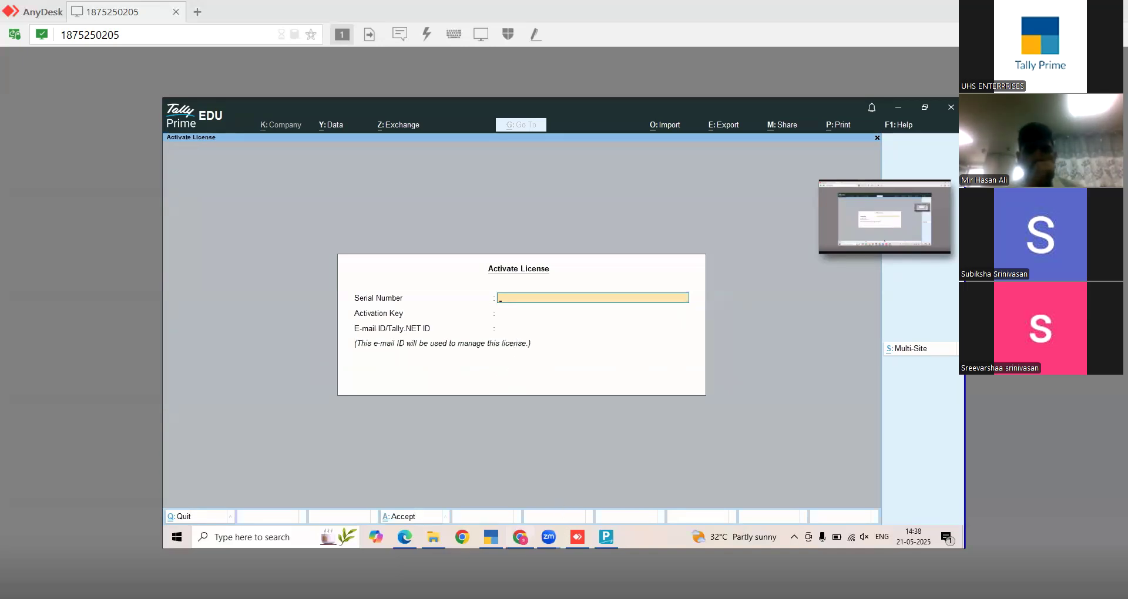
pyautogui.moveTo(519, 537)
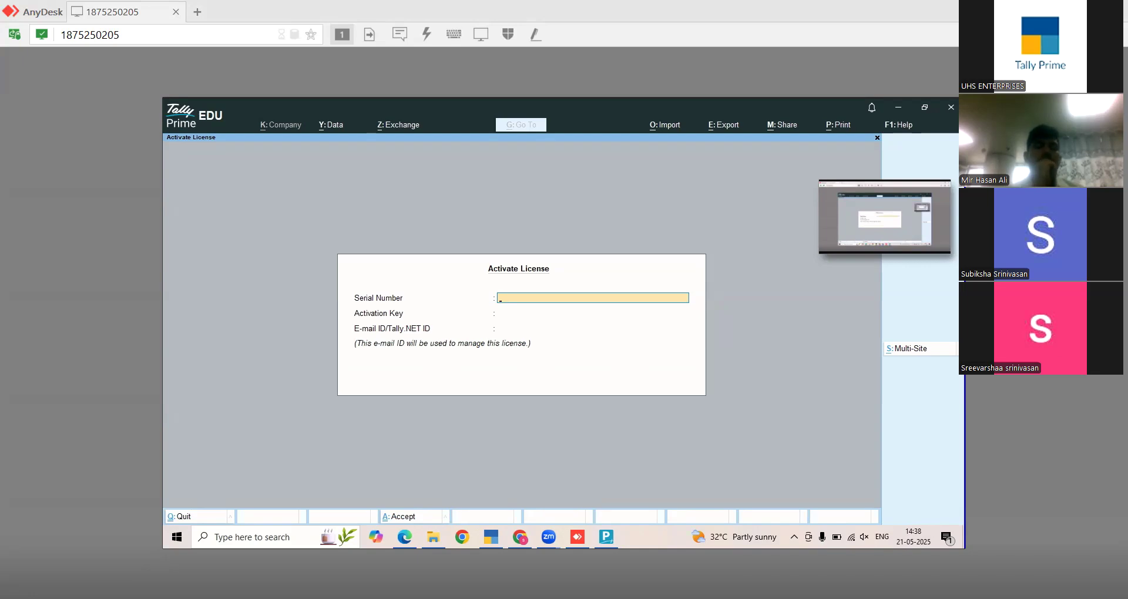
pyautogui.hotkey('alt', 'Tab')
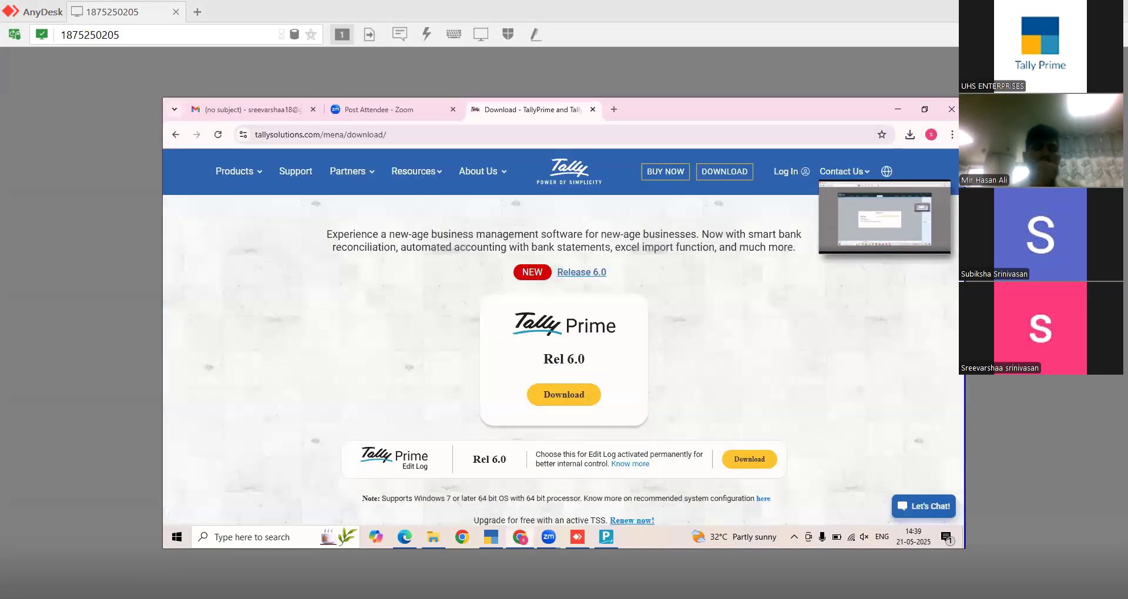
pyautogui.hotkey('alt', 'Tab')
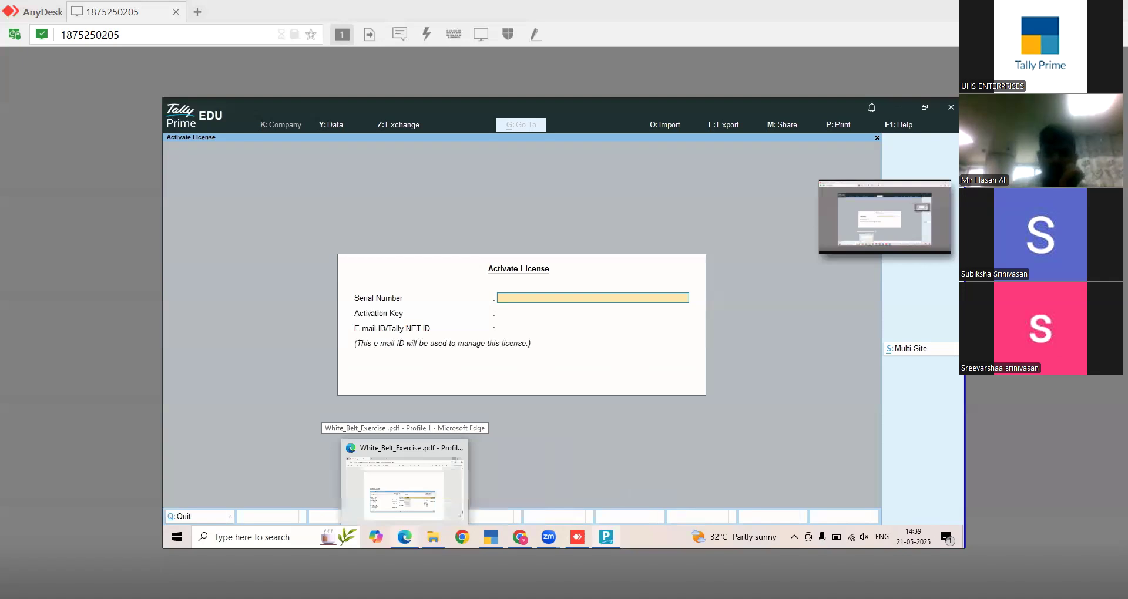
pyautogui.hotkey('ctrl', 'v')
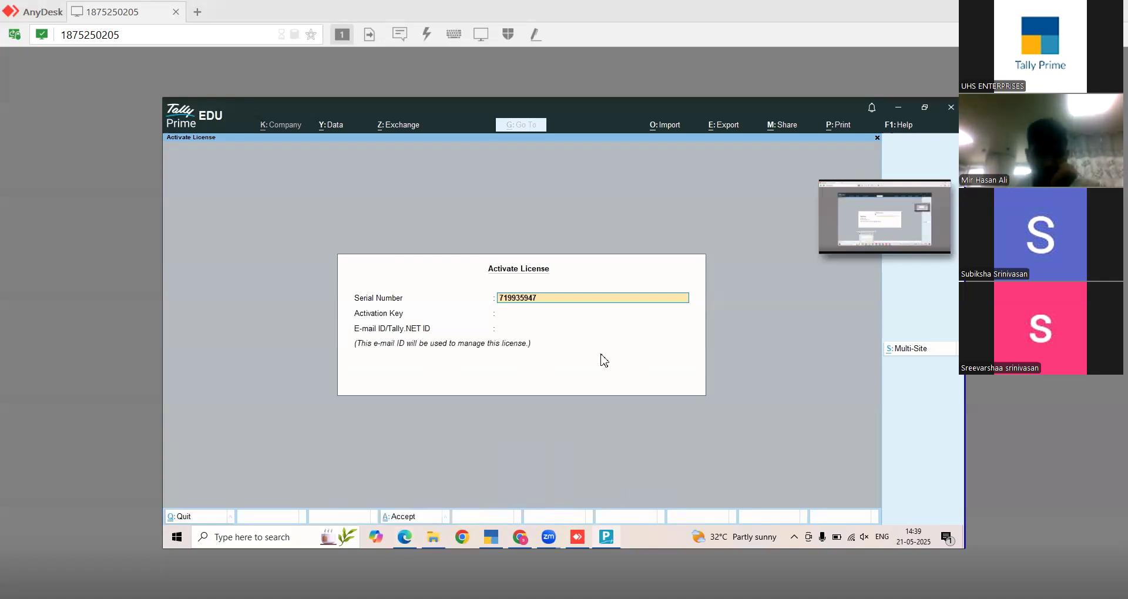
# - Paste the activation key, then enter the e-mail ID and its confirmation on the Activate License form
pyautogui.press('Return')
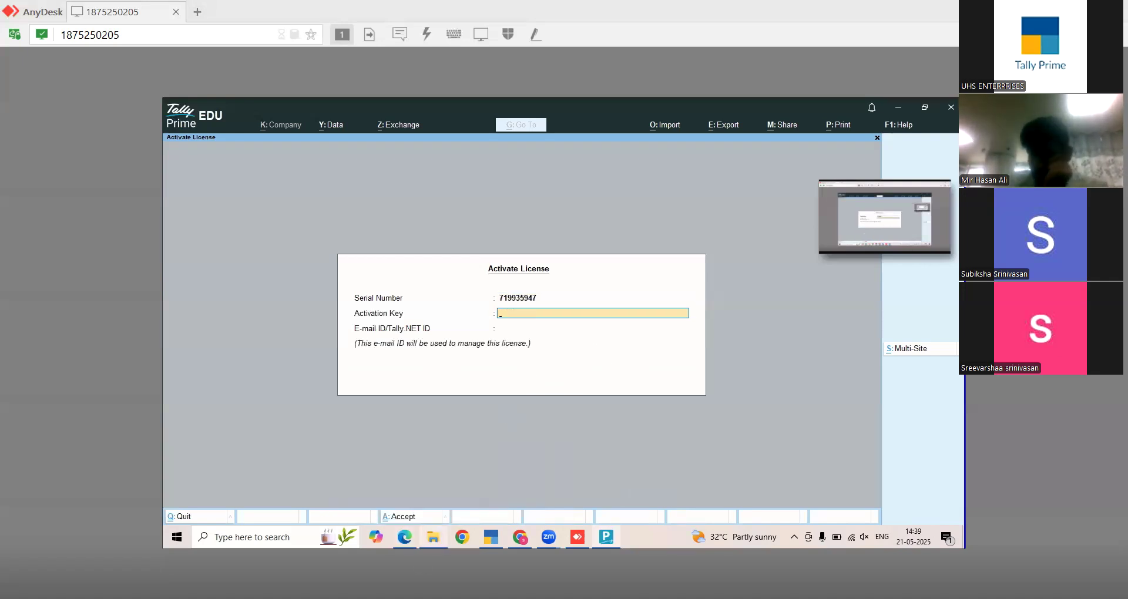
pyautogui.moveTo(433, 536)
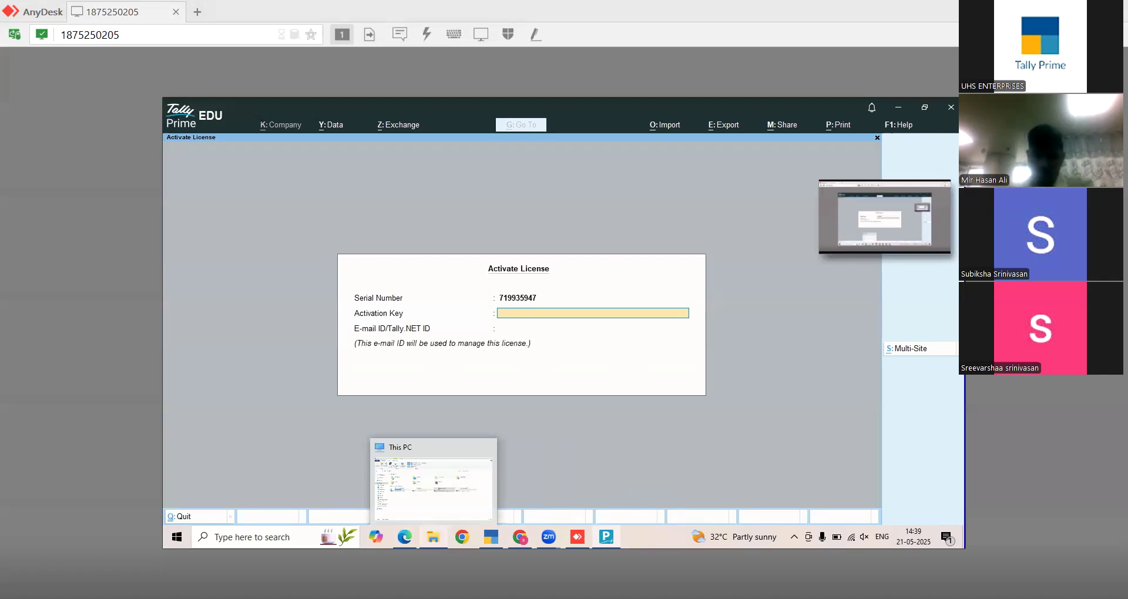
pyautogui.hotkey('ctrl', 'v')
pyautogui.press('Return')
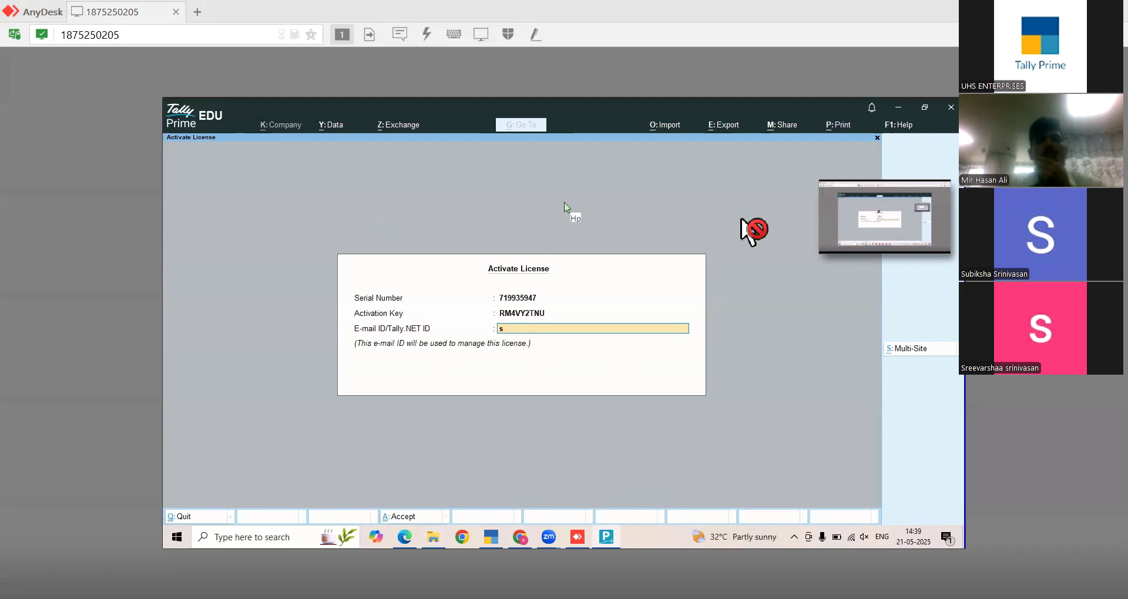
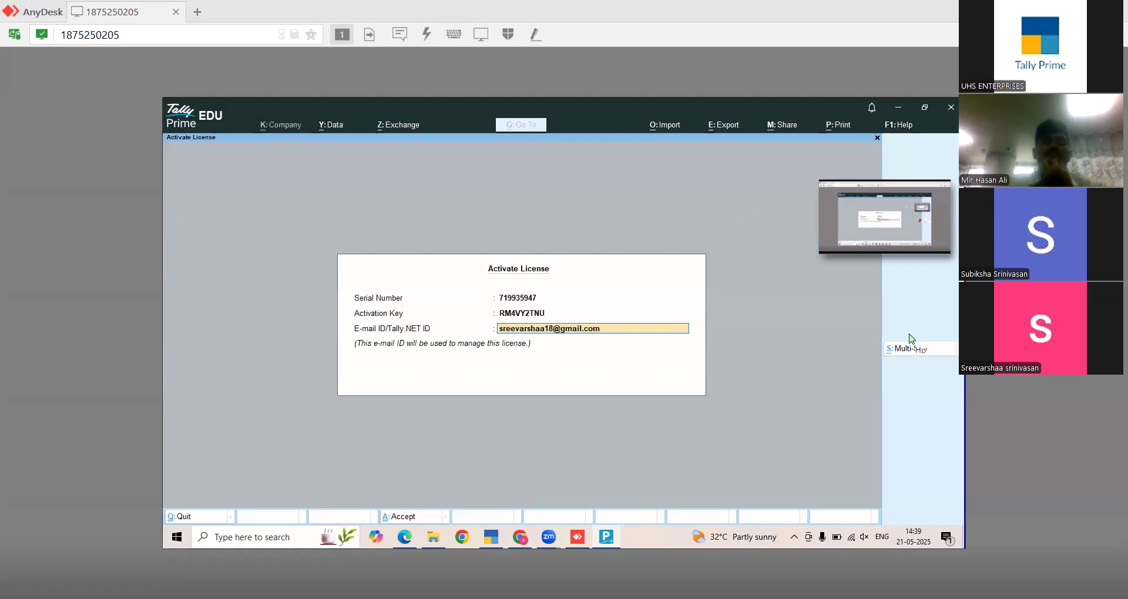
pyautogui.press('Return')
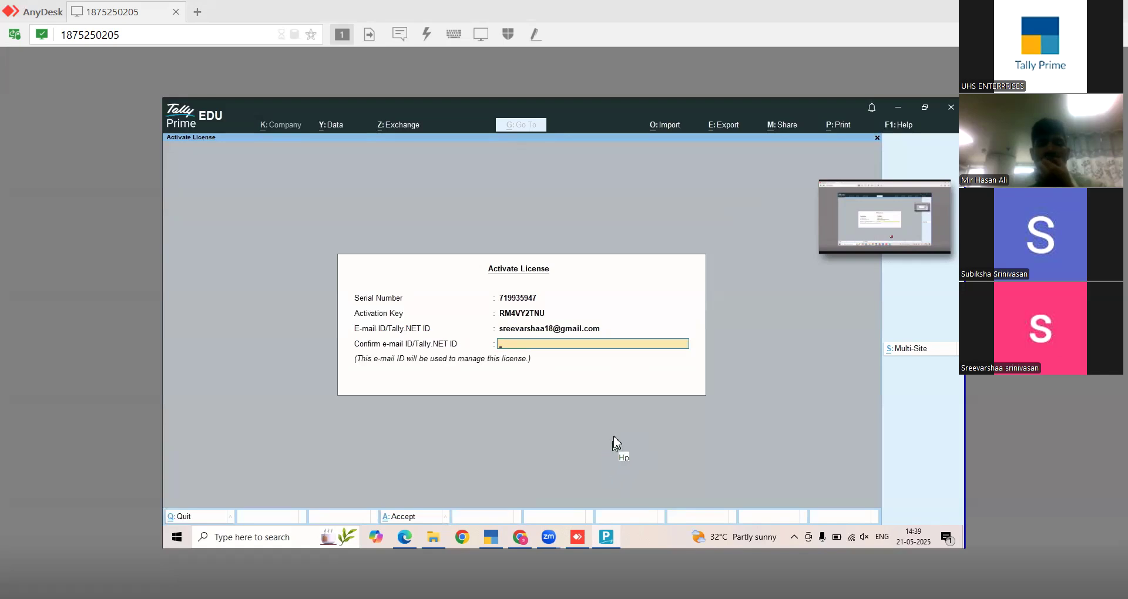
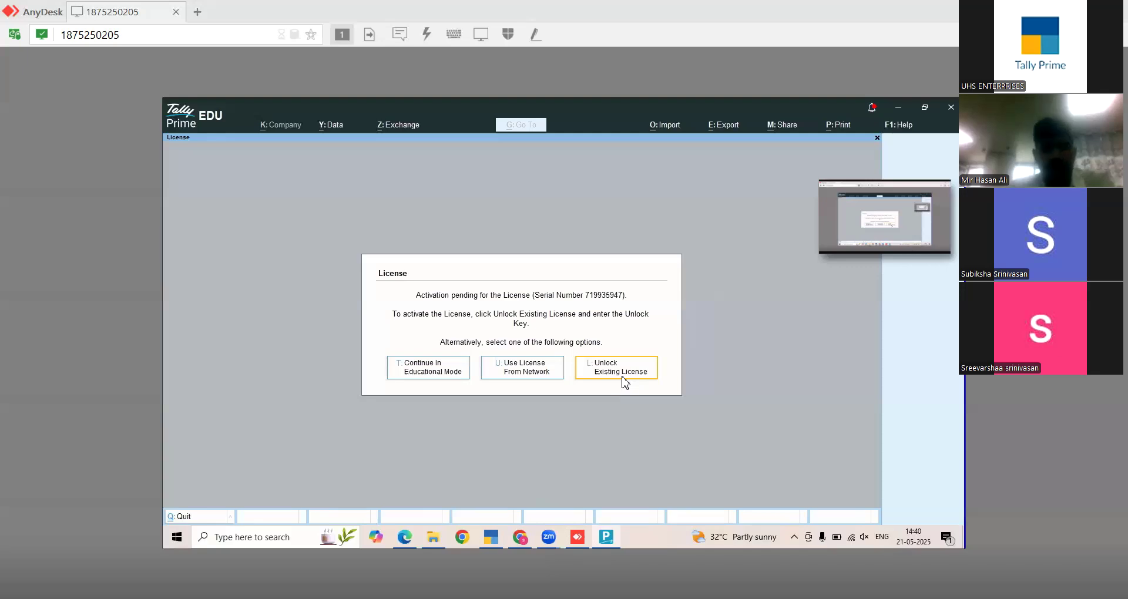
# - Choose Unlock Existing License to start unlocking the pending licence
pyautogui.click(624, 381)
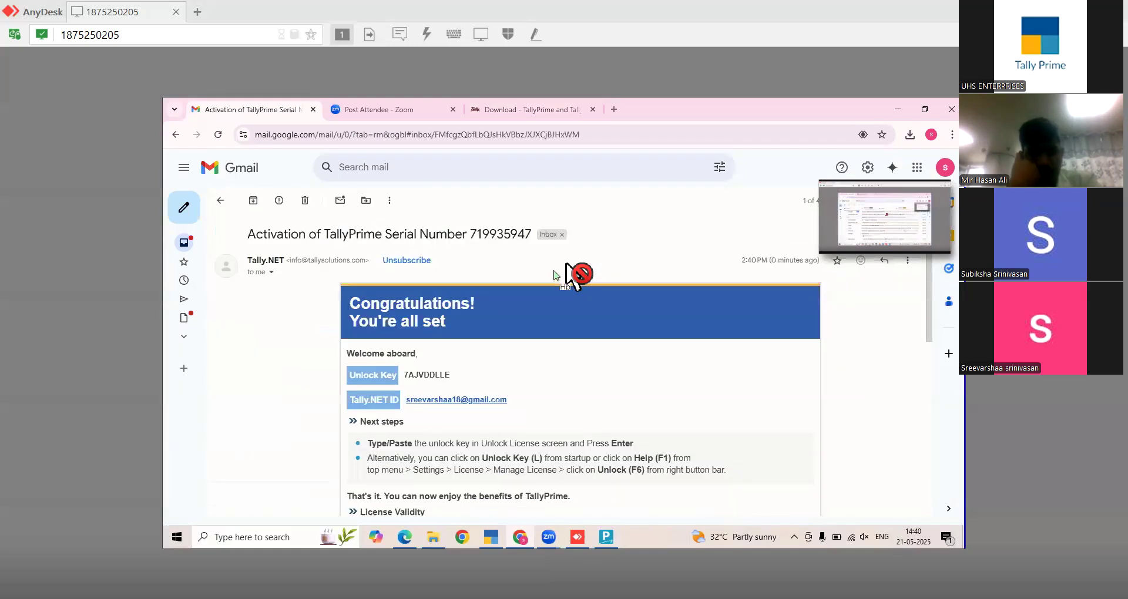
# - In the activation e-mail, pick out the Tally.NET ID and password, then reselect the unlock key
pyautogui.doubleClick(431, 378)
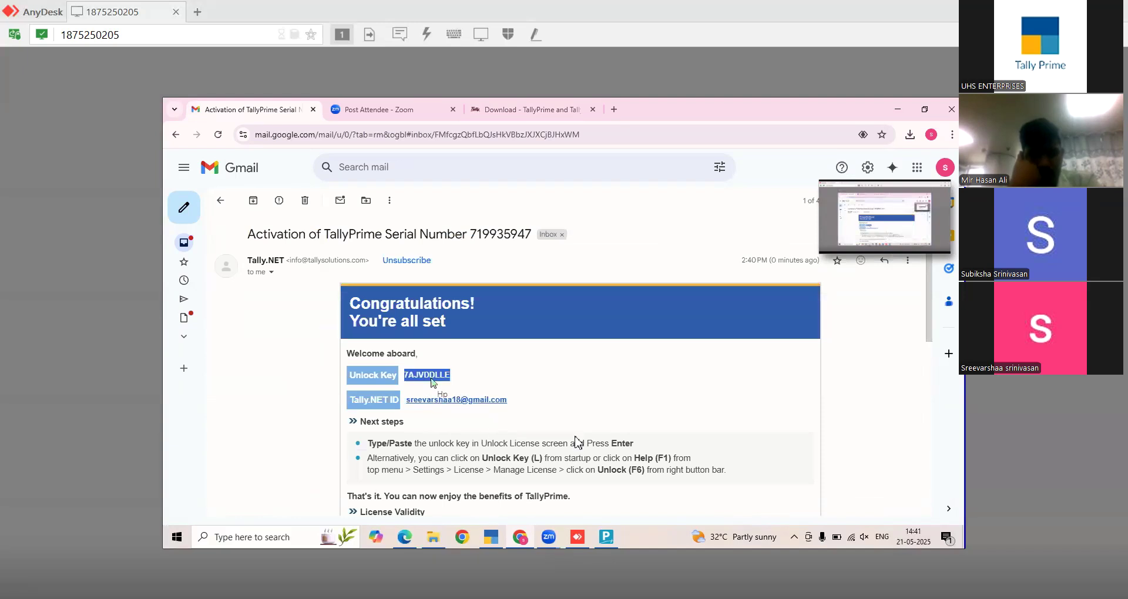
pyautogui.scroll(-2, 578, 443)
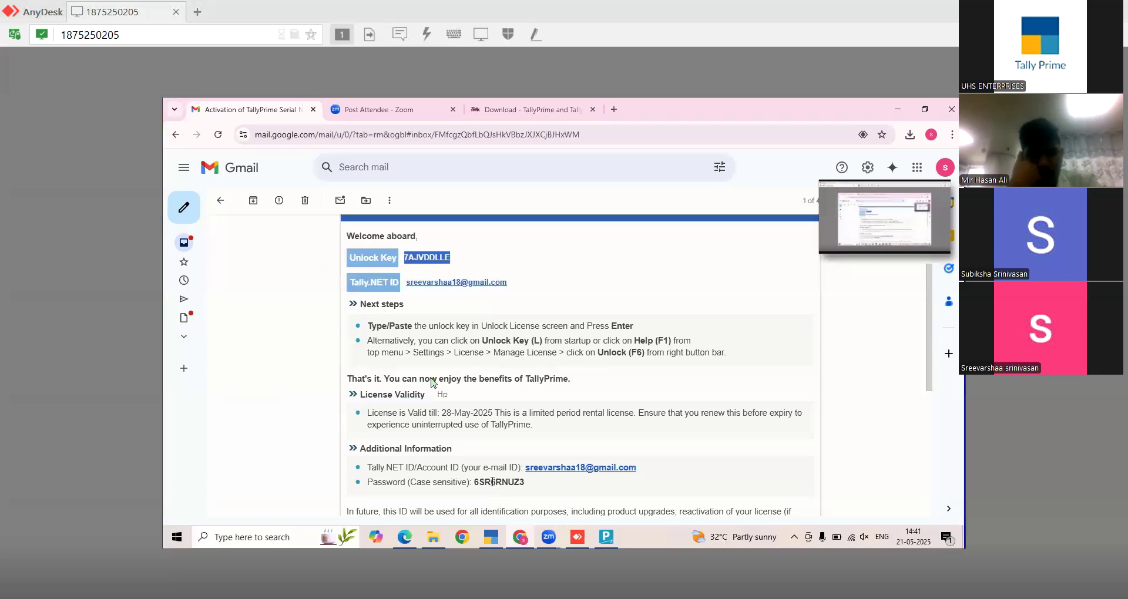
pyautogui.doubleClick(492, 482)
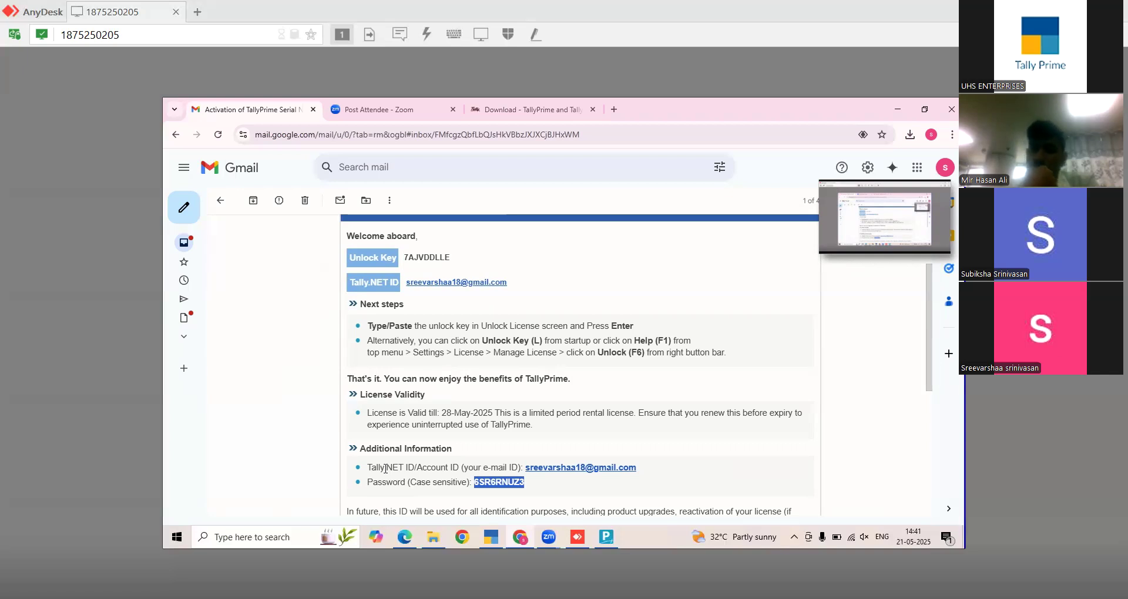
pyautogui.moveTo(670, 463); pyautogui.dragTo(527, 465)
pyautogui.tripleClick(515, 502)
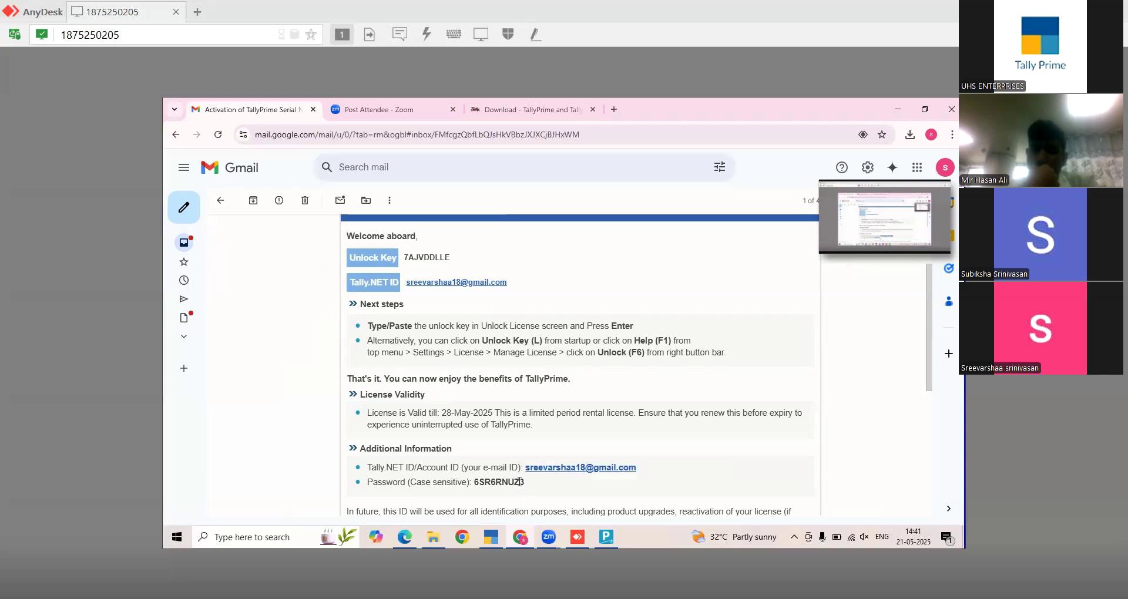
pyautogui.doubleClick(498, 482)
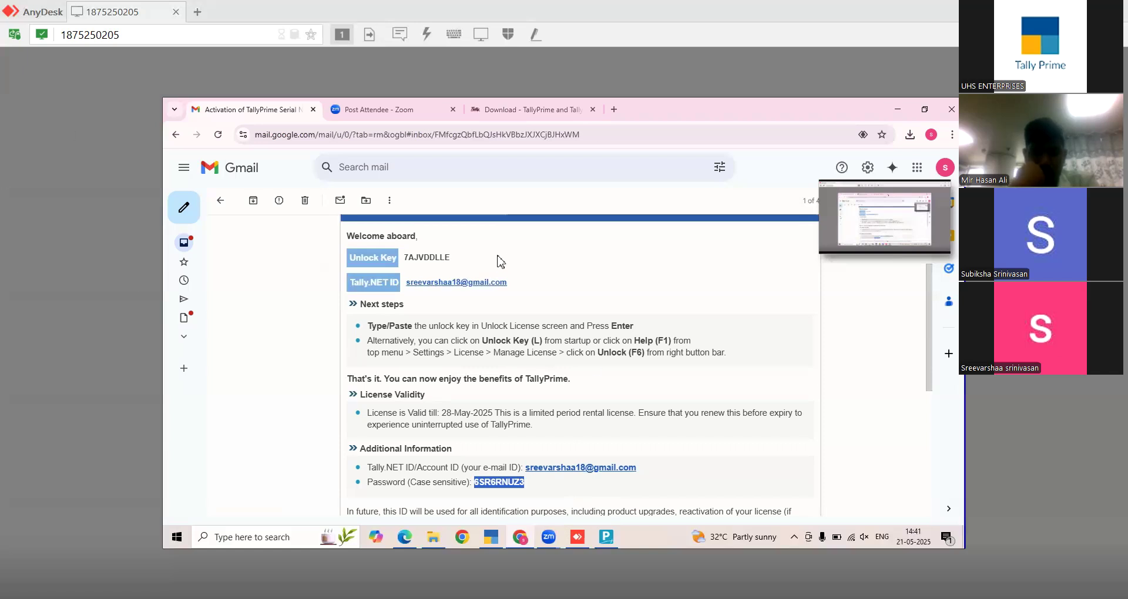
pyautogui.doubleClick(440, 257)
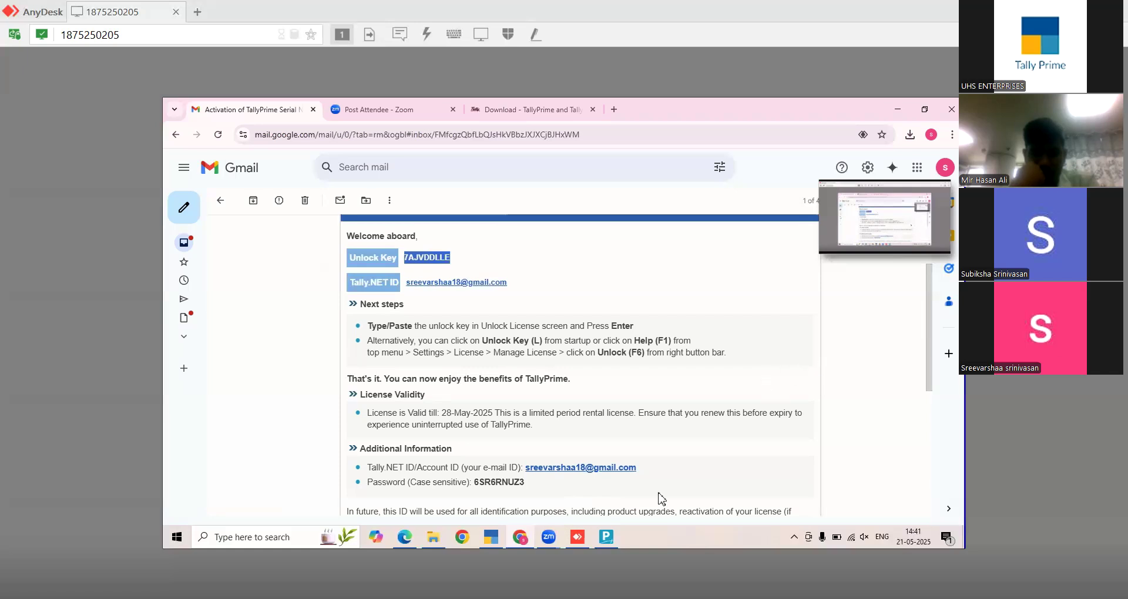
pyautogui.hotkey('alt', 'Tab')
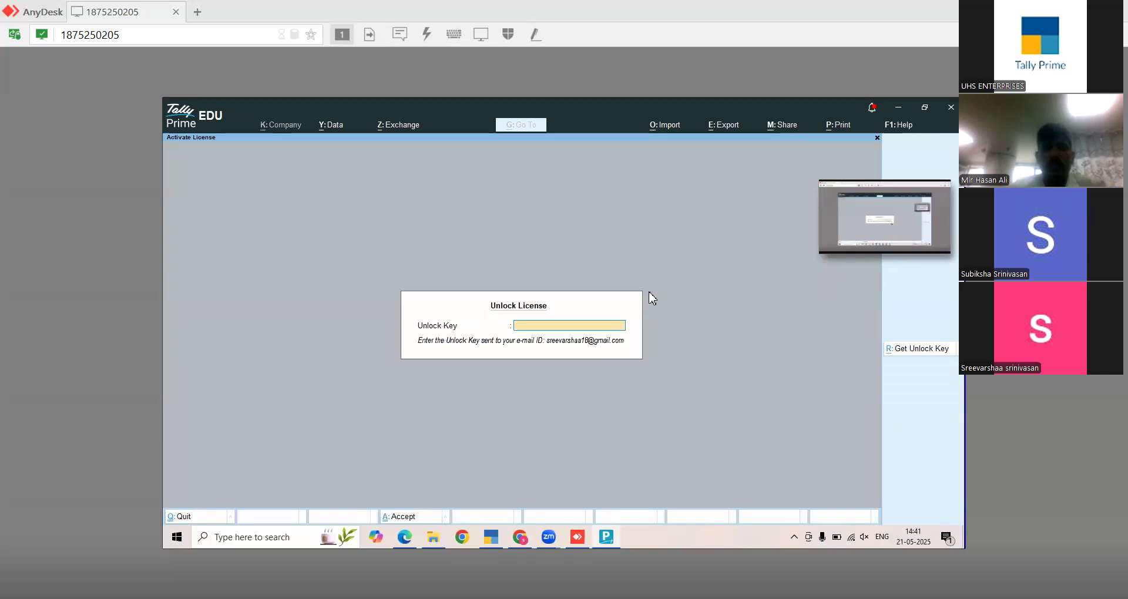
# - Switch from TallyPrime to Chrome's Download - TallyPrime tab
pyautogui.moveTo(520, 537)
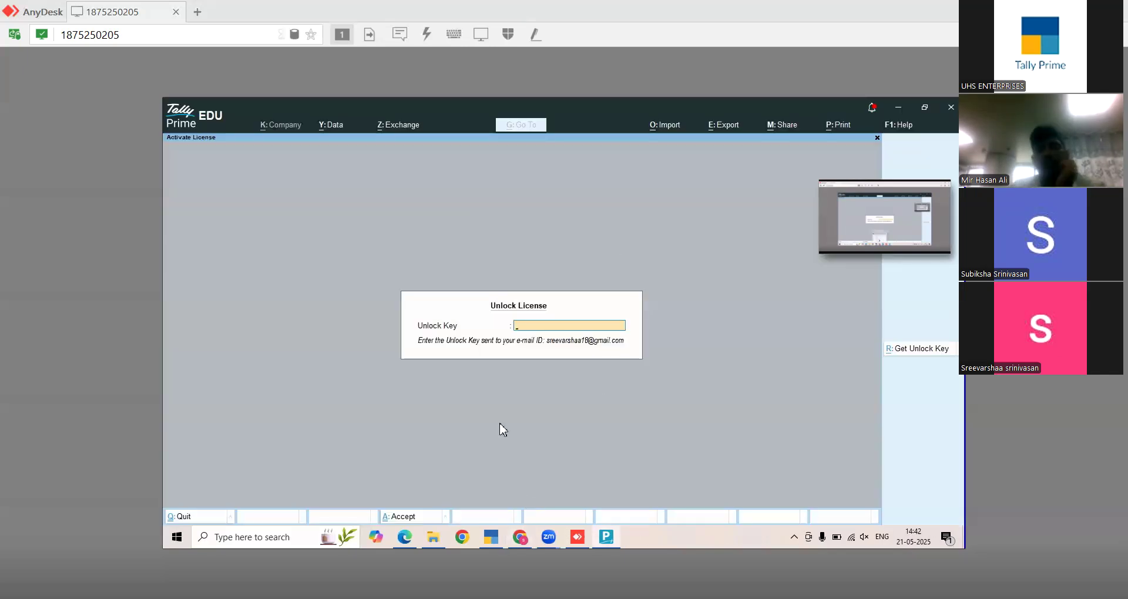
pyautogui.hotkey('alt', 'Tab')
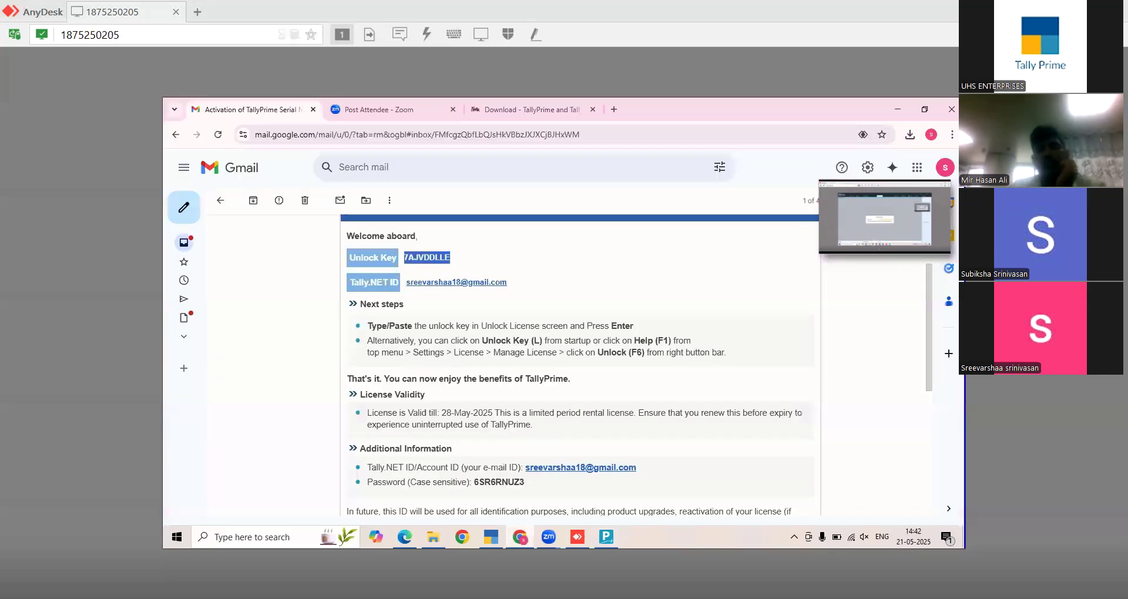
pyautogui.click(530, 112)
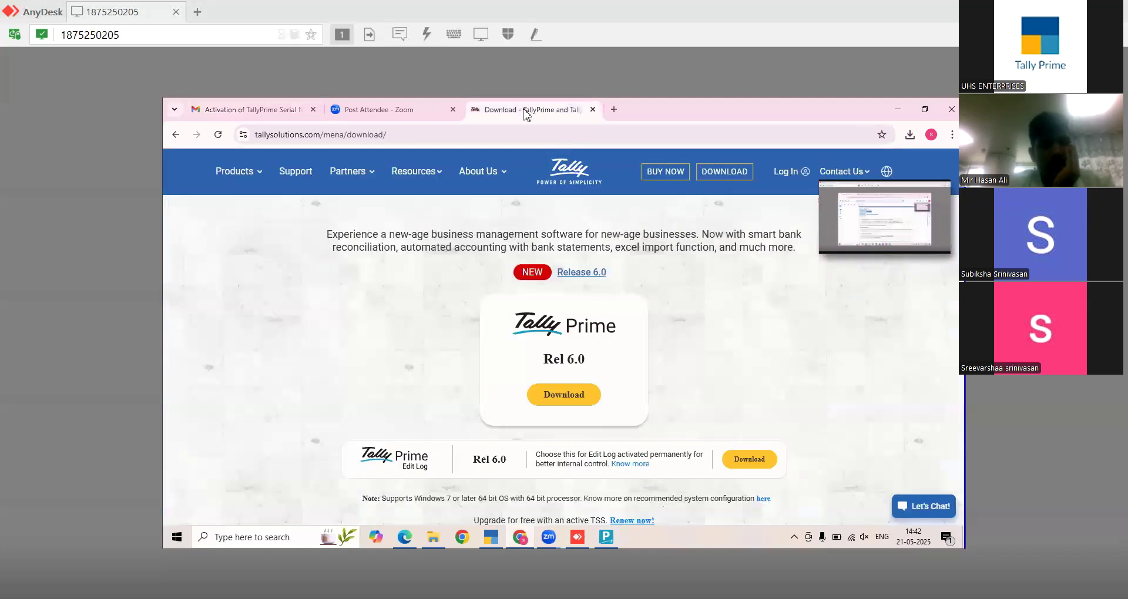
# - On Tally's Unlock Key Service page, request the unlock key using the serial number and CAPTCHA 0133
pyautogui.click(302, 179)
pyautogui.scroll(-5, 563, 382)
pyautogui.scroll(-10, 452, 384)
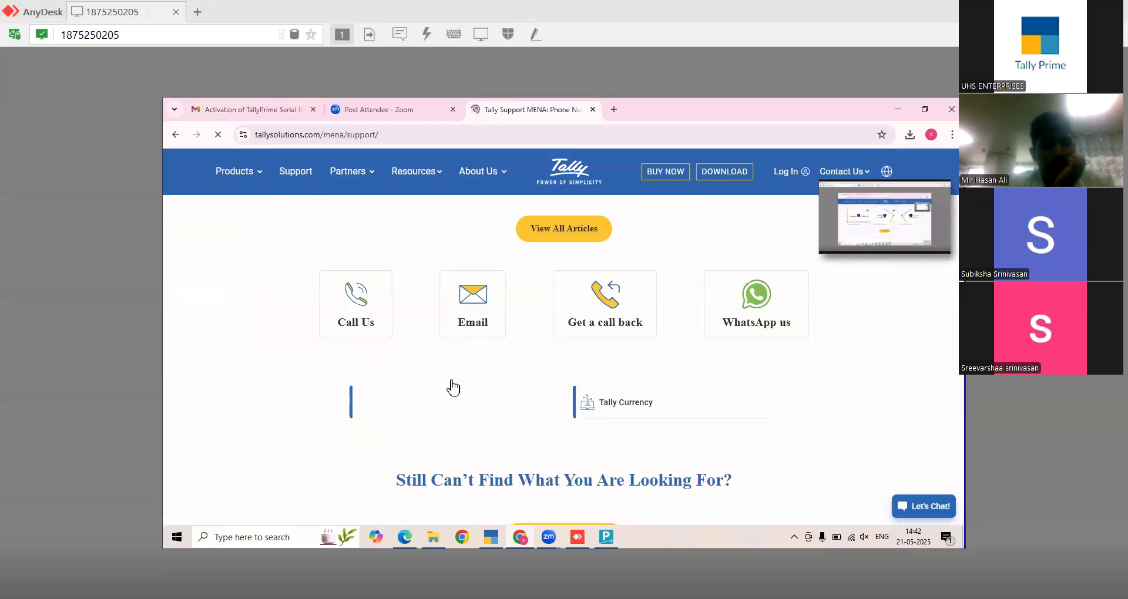
pyautogui.scroll(4, 458, 379)
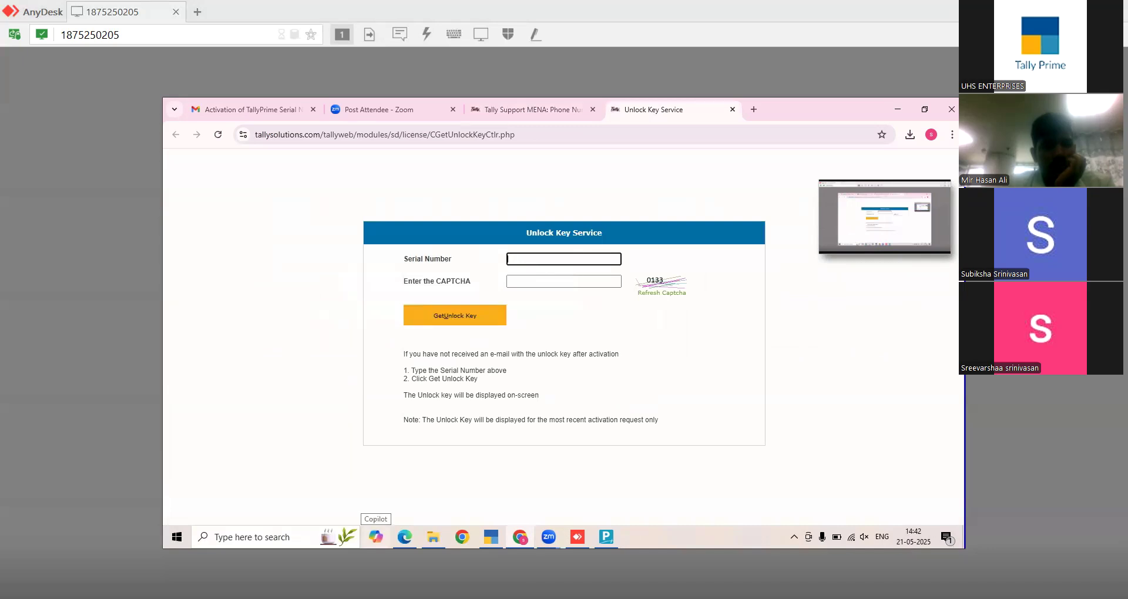
pyautogui.hotkey('ctrl', 'v')
pyautogui.click(555, 281)
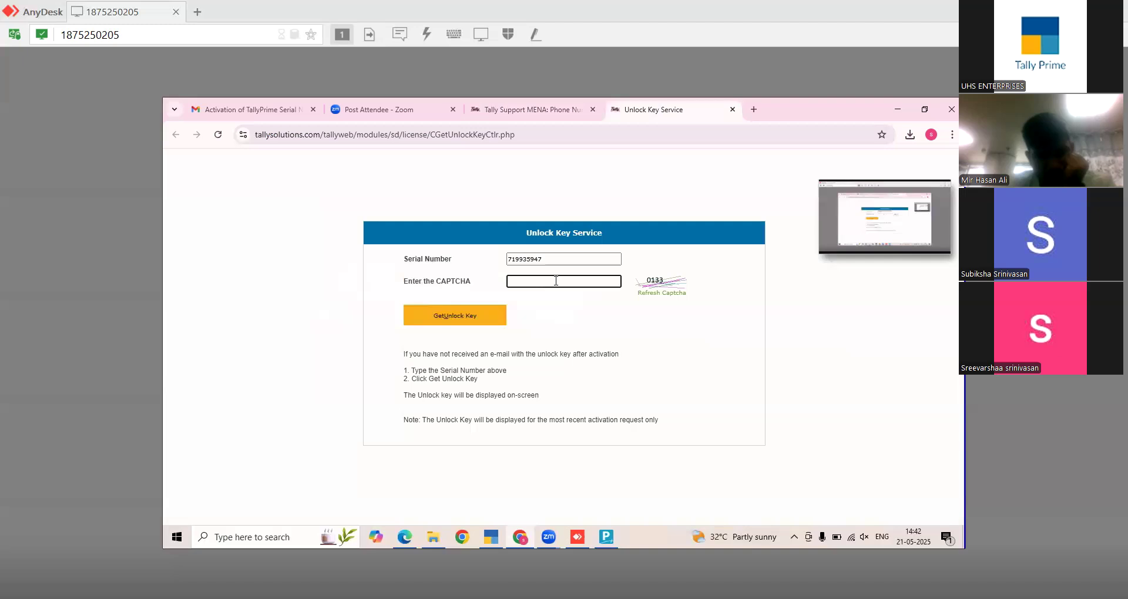
pyautogui.write('0133')
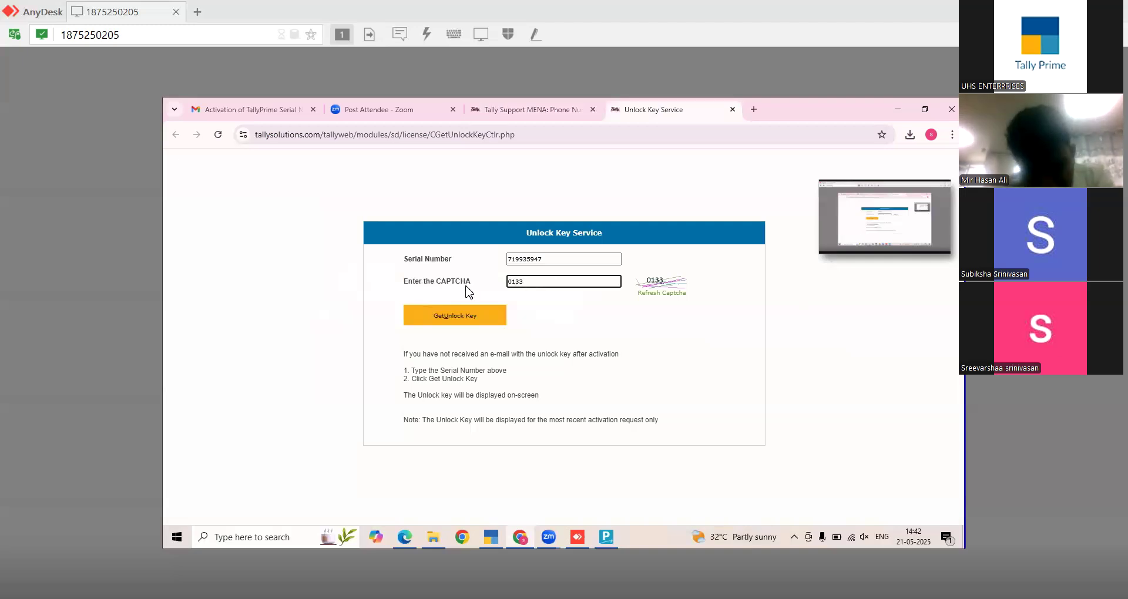
pyautogui.click(467, 319)
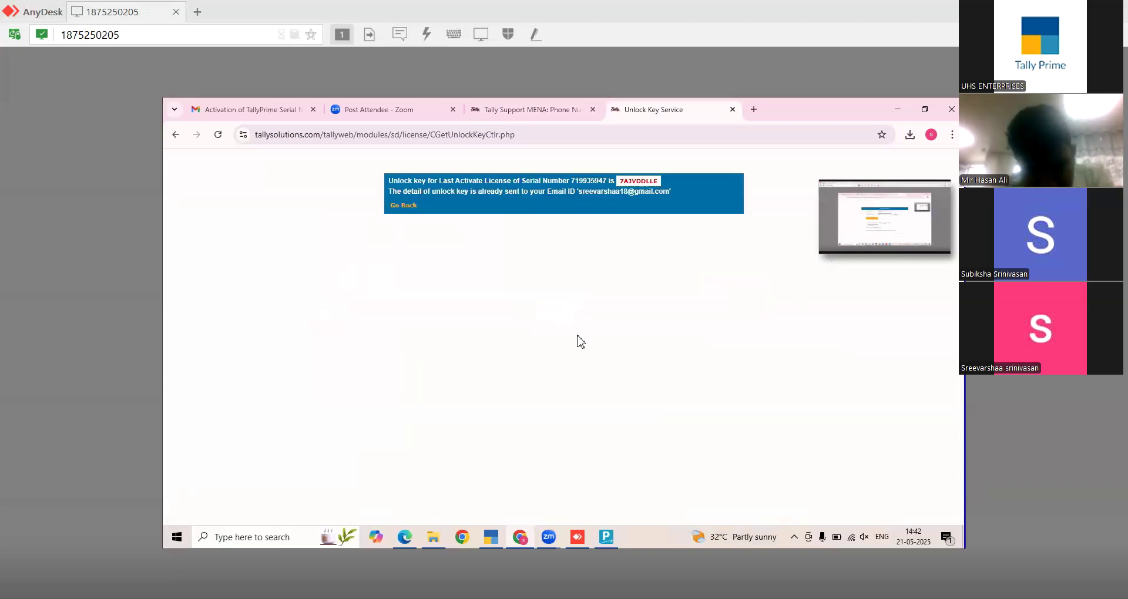
# - Copy the displayed unlock key into TallyPrime's Unlock Key field
pyautogui.doubleClick(643, 182)
pyautogui.hotkey('ctrl', 'c')
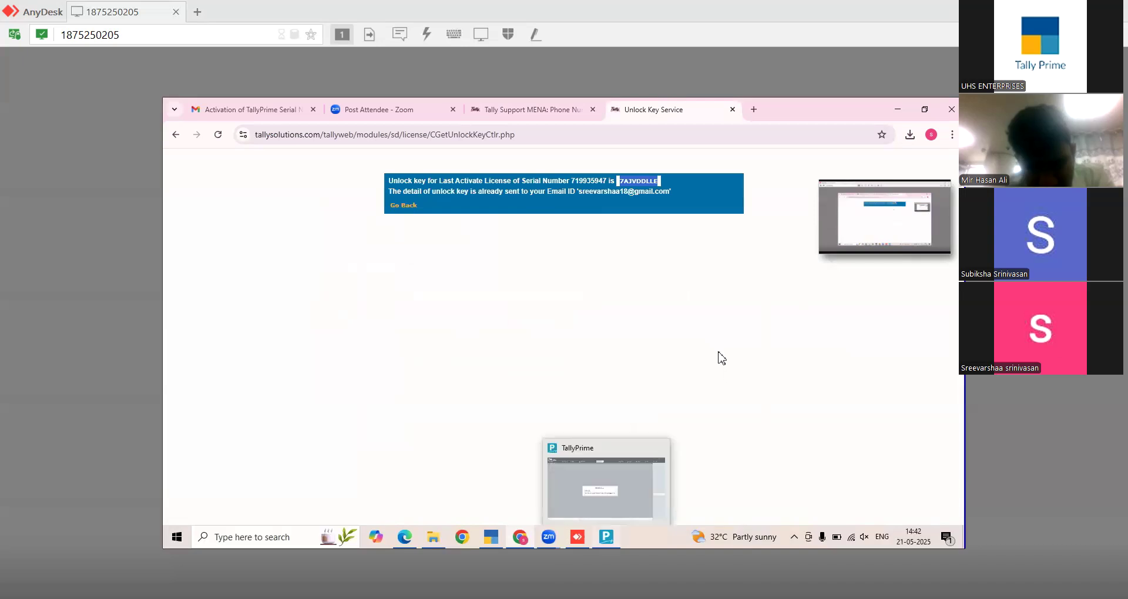
pyautogui.click(606, 537)
pyautogui.hotkey('ctrl', 'v')
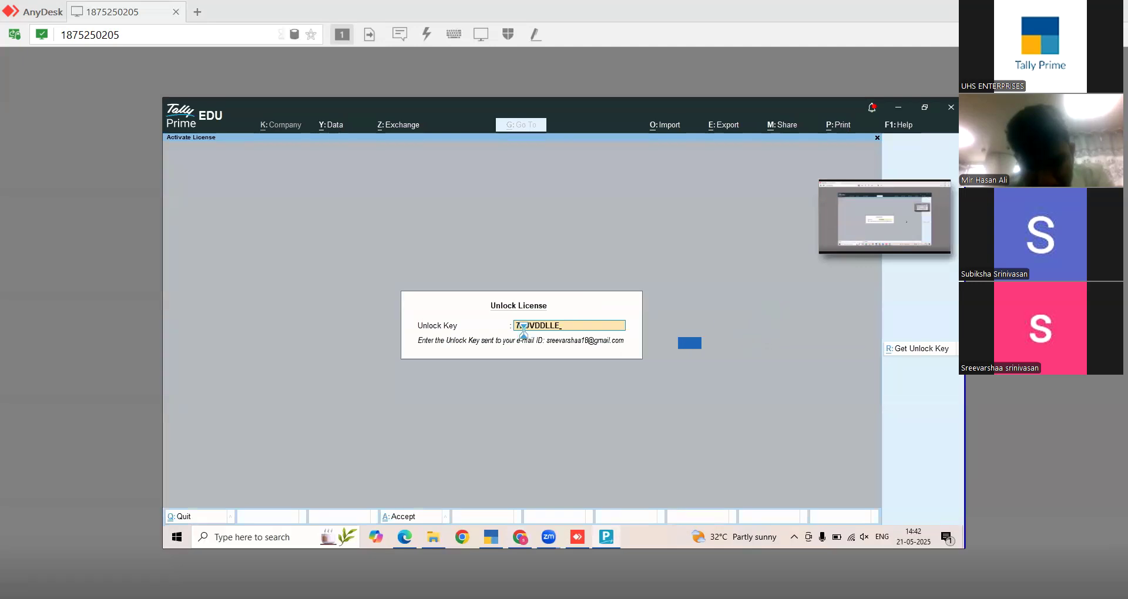
# - Submit the unlock key and dismiss the Congratulations message to reach Select Company
pyautogui.press('Return')
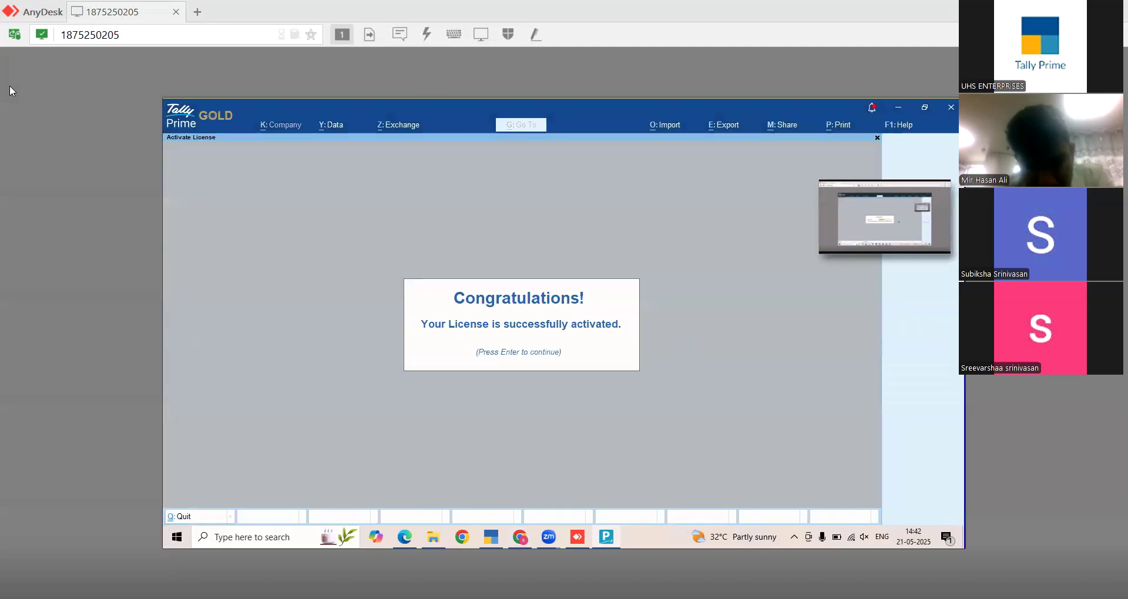
pyautogui.press('Return')
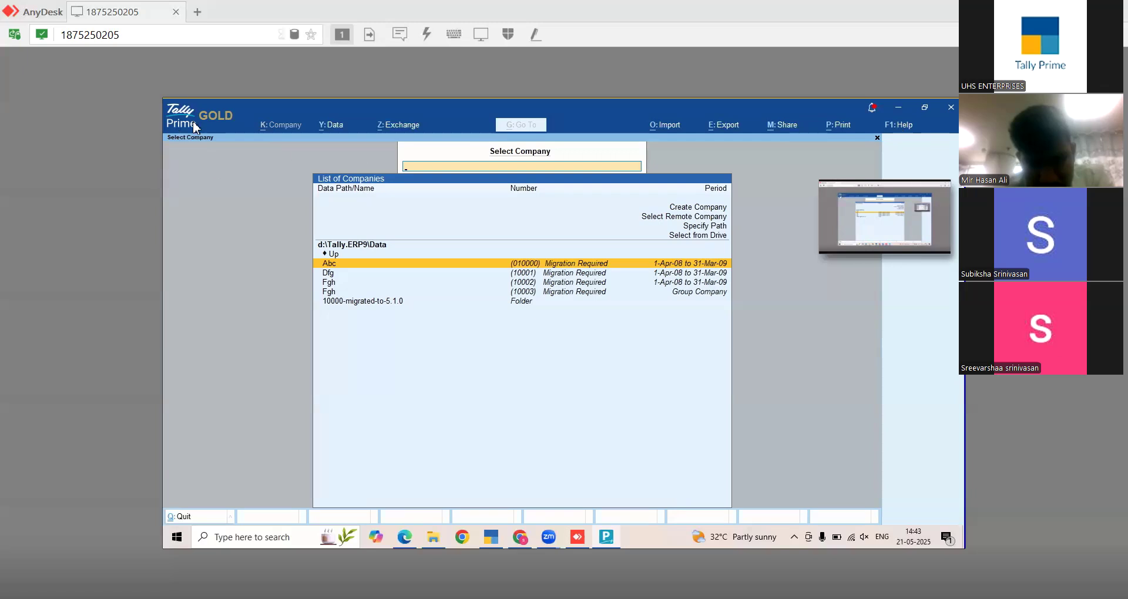
pyautogui.click(903, 130)
pyautogui.press('Escape')
pyautogui.press('F1')
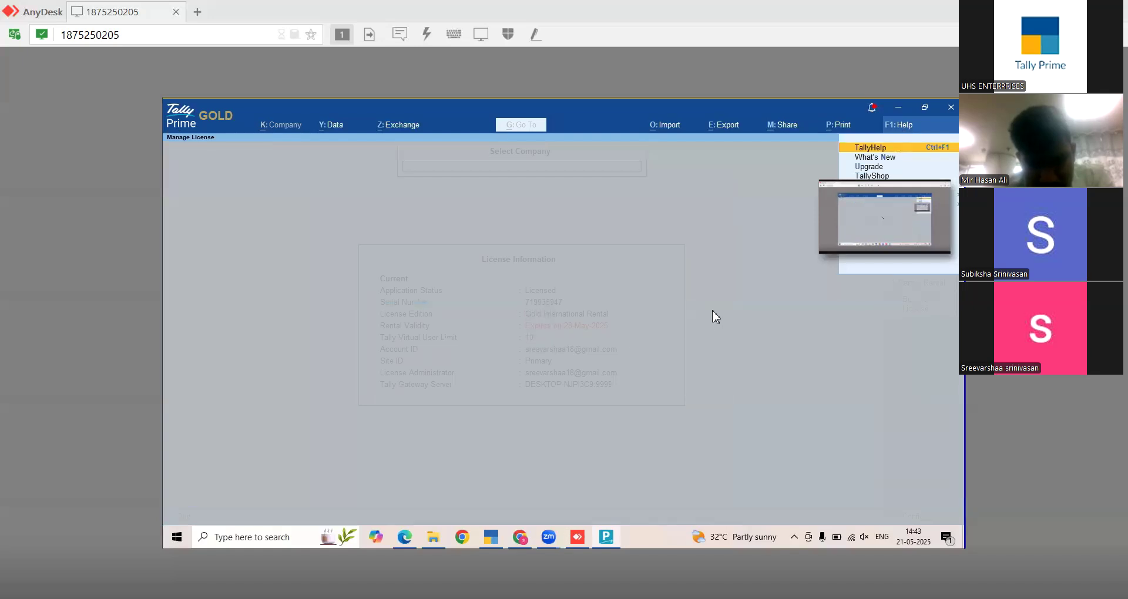
pyautogui.press('Escape')
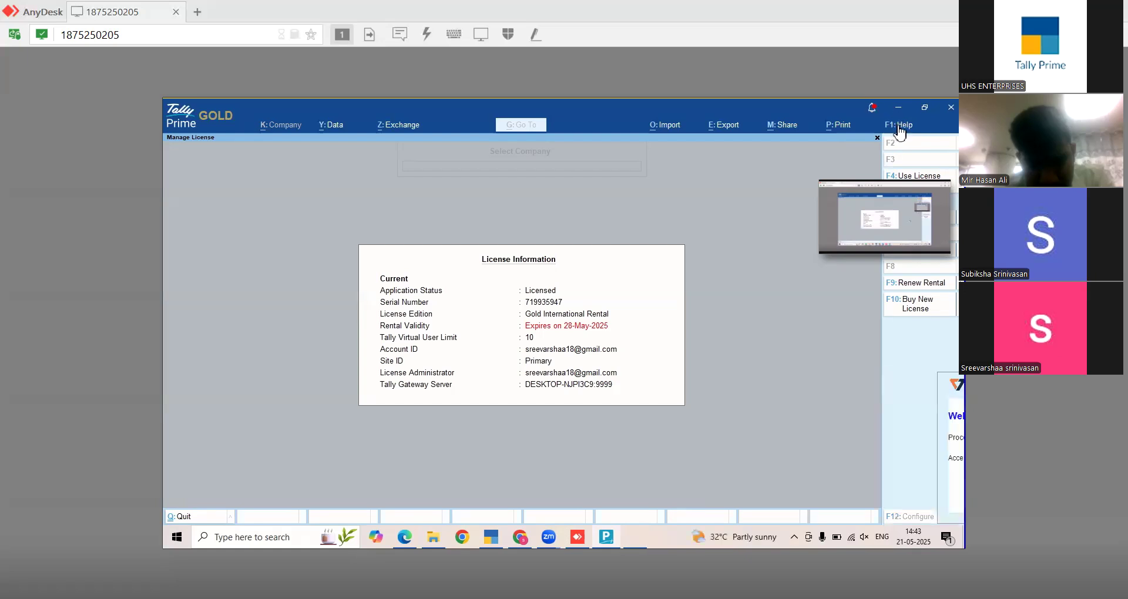
pyautogui.click(895, 125)
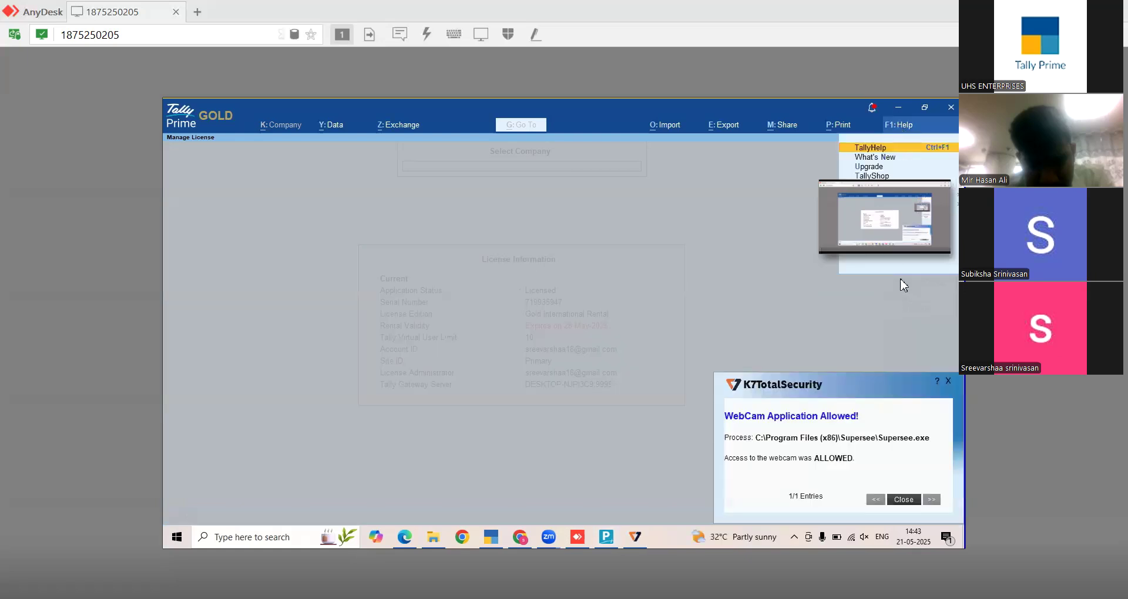
pyautogui.click(946, 382)
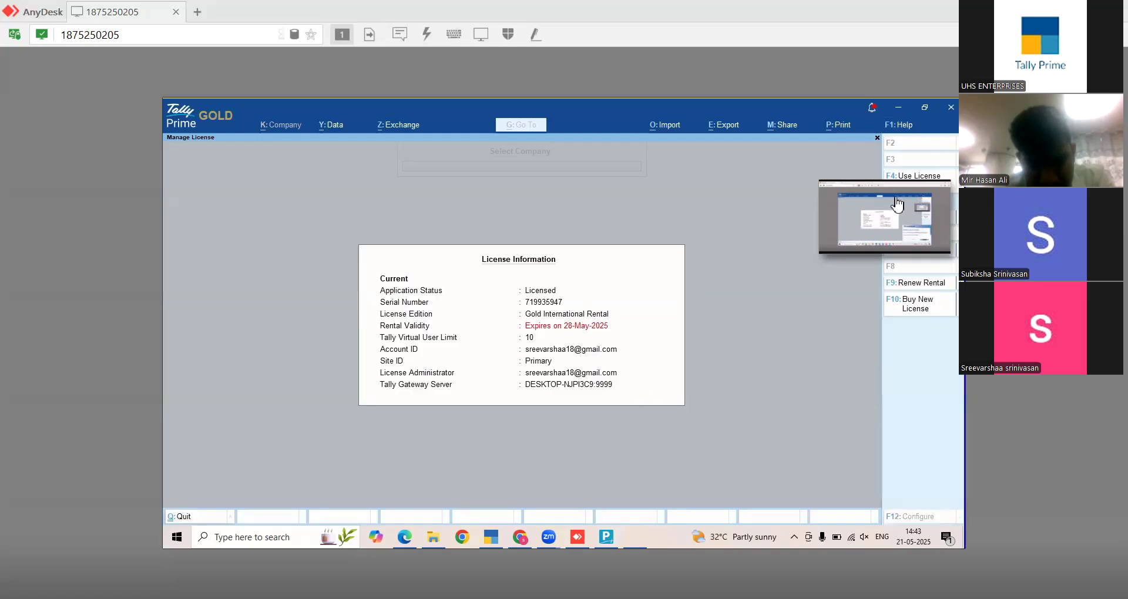
pyautogui.click(908, 126)
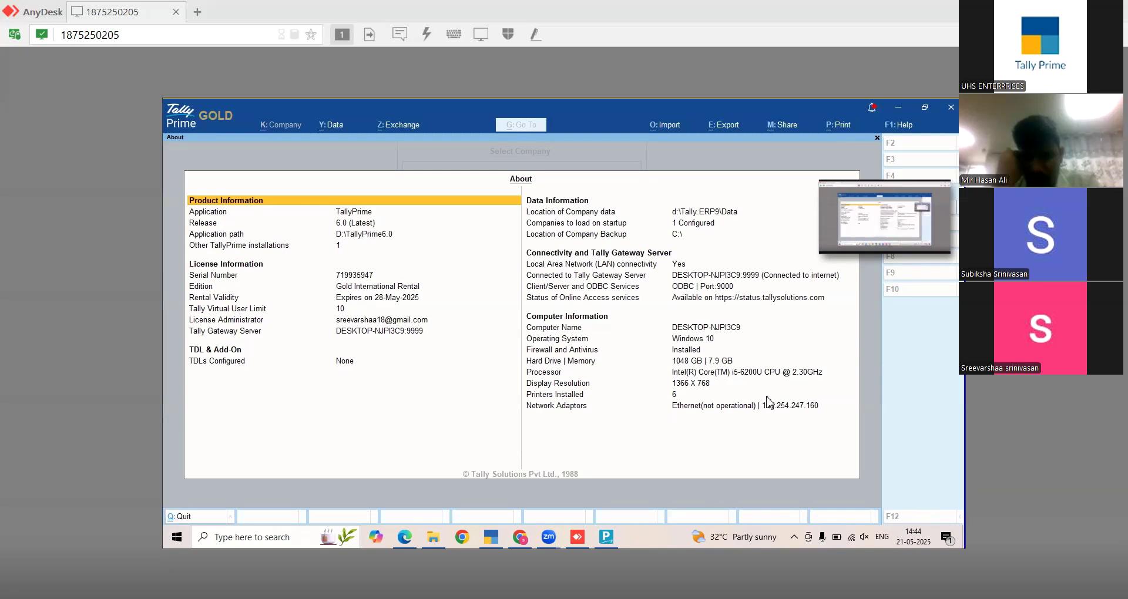
pyautogui.press('Escape')
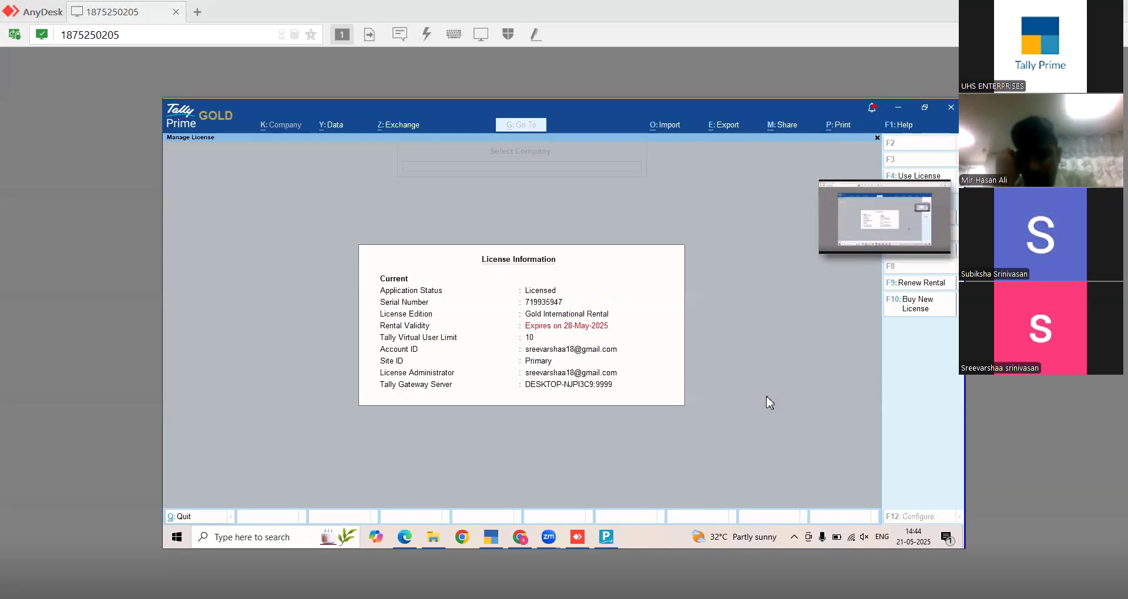
pyautogui.press('Escape')
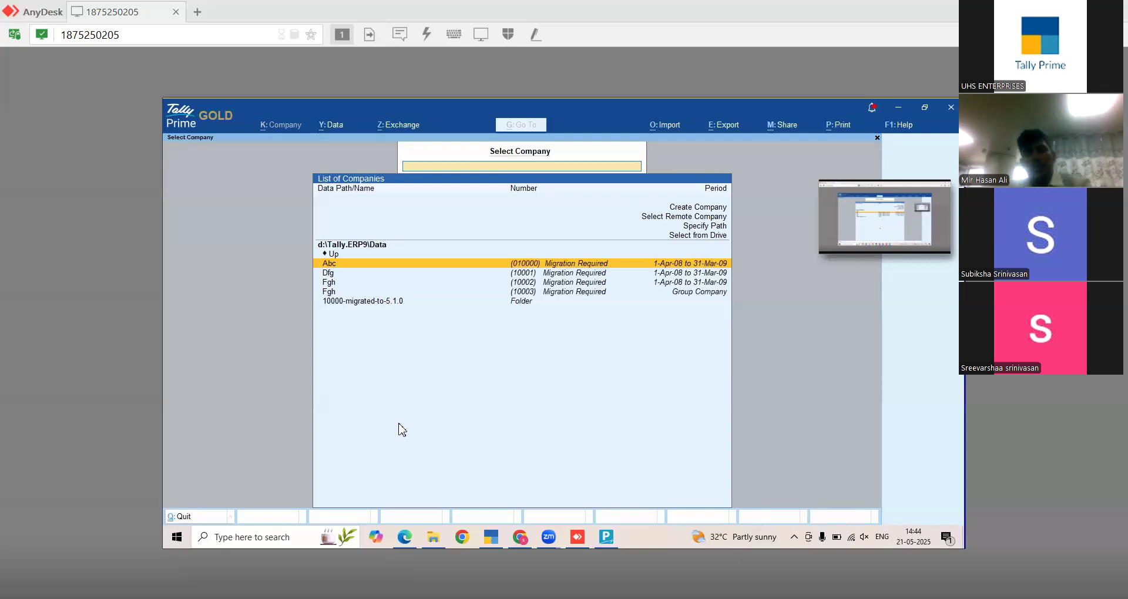
pyautogui.moveTo(520, 537)
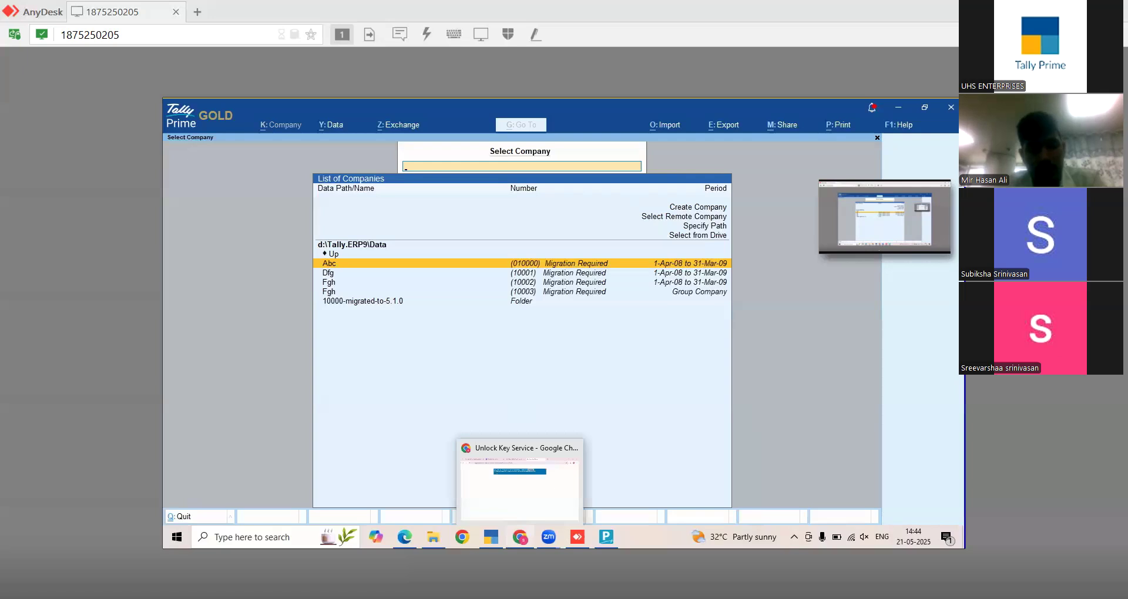
pyautogui.click(519, 484)
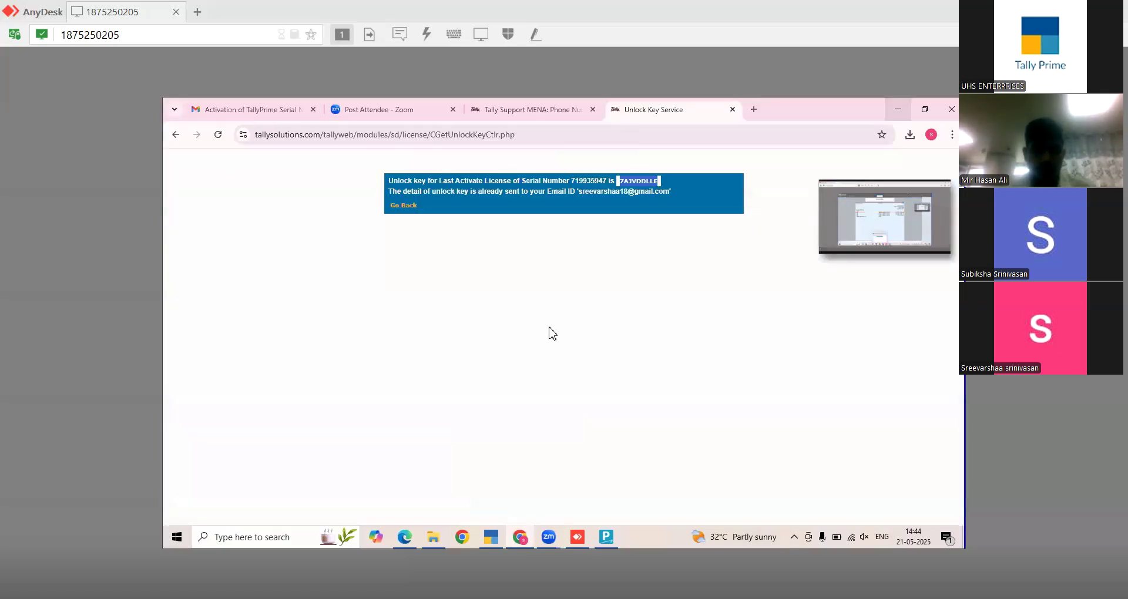
pyautogui.hotkey('ctrl', 'Tab')
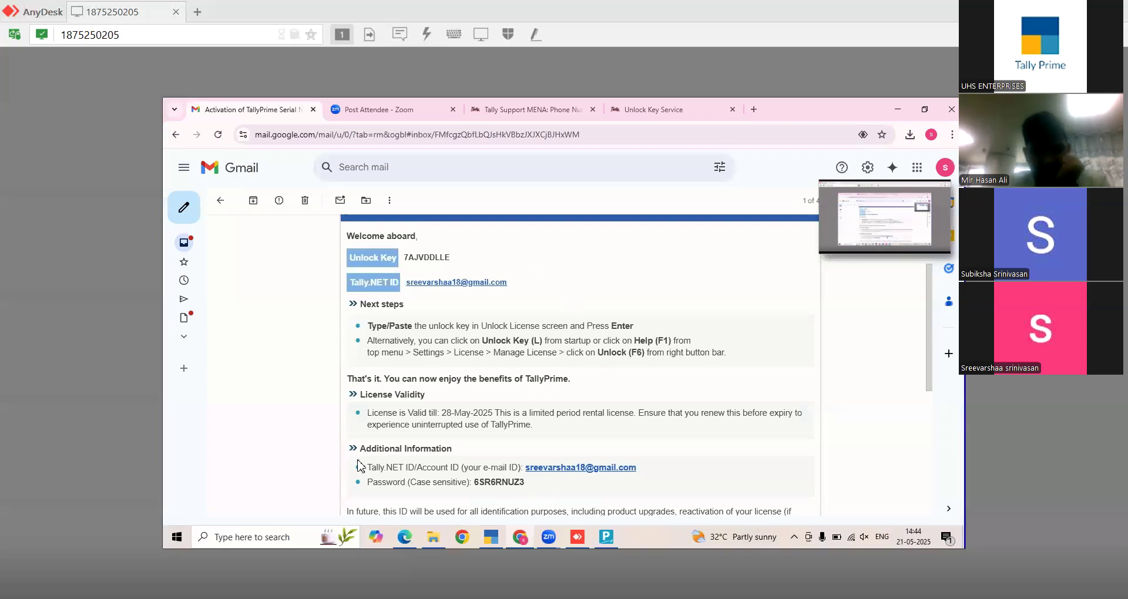
pyautogui.moveTo(372, 468); pyautogui.dragTo(540, 488)
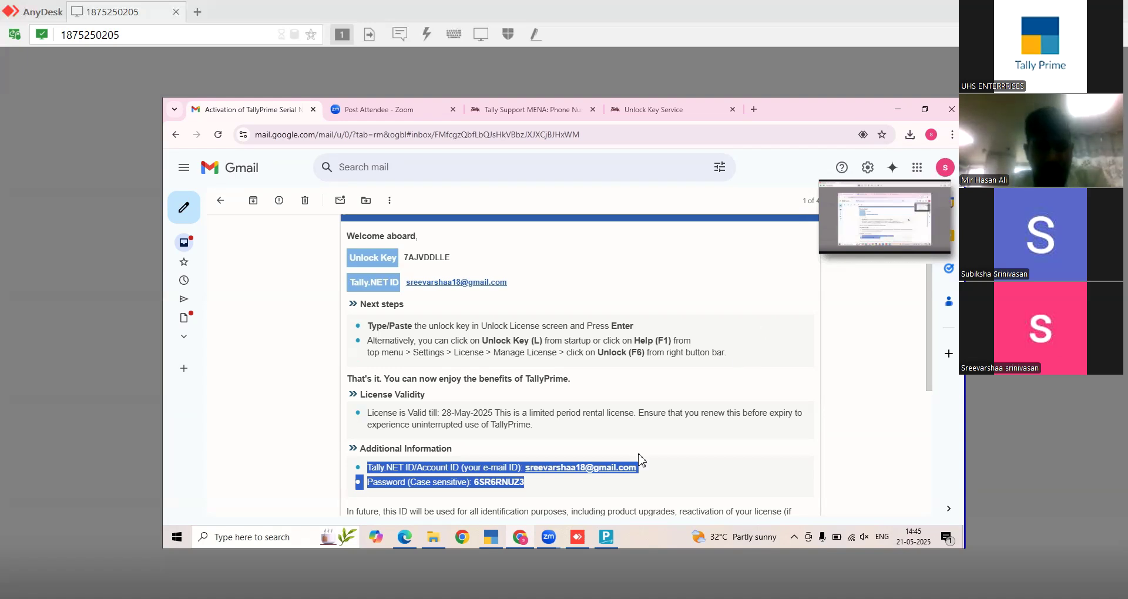
pyautogui.moveTo(605, 537)
pyautogui.click(633, 498)
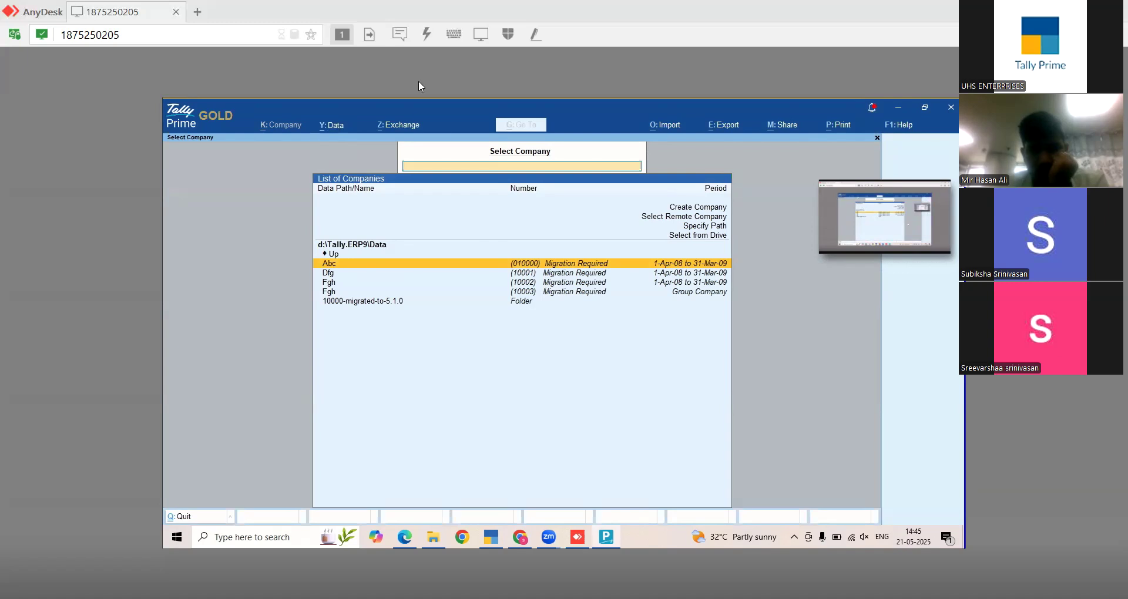
# - Open the Data Path configuration from the Y: Data menu
pyautogui.click(333, 125)
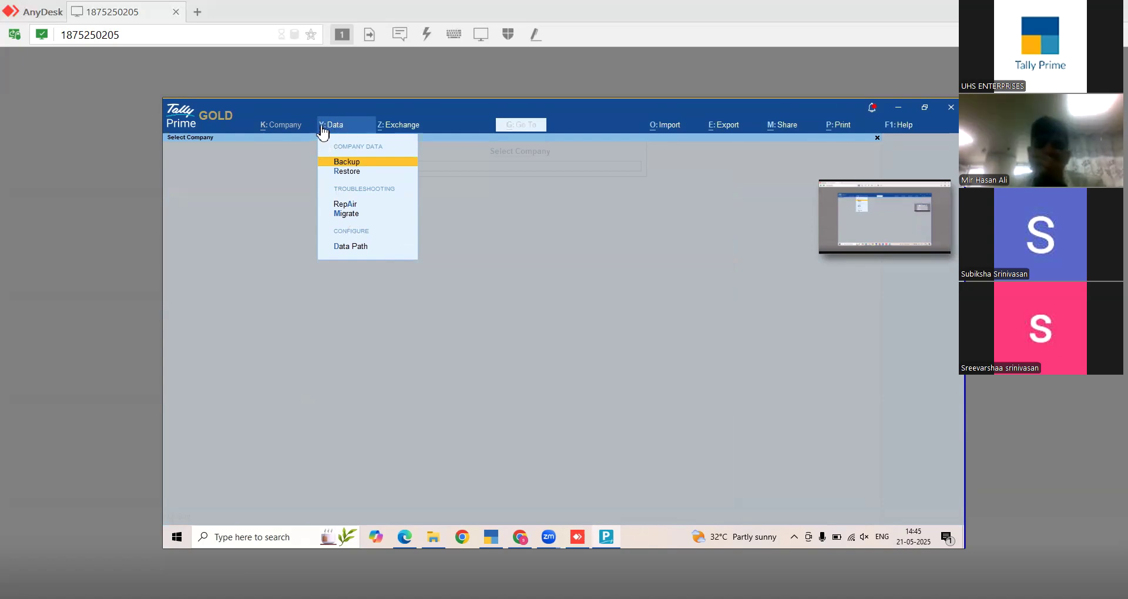
pyautogui.click(357, 249)
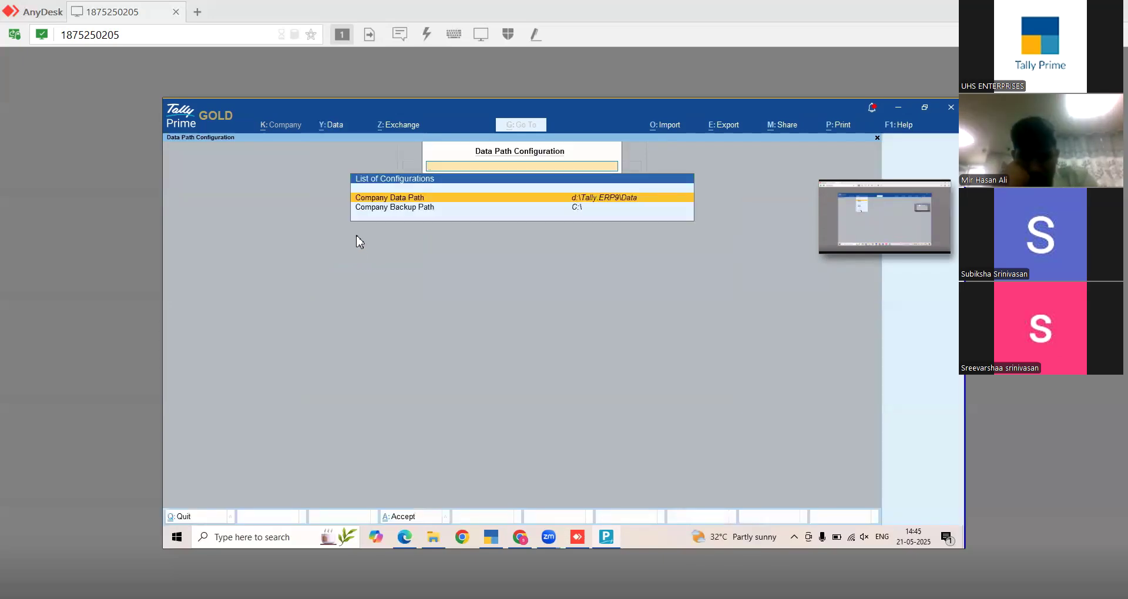
# - Specify a new company data path by browsing to the D:\TallyPrime6.0 folder
pyautogui.click(584, 203)
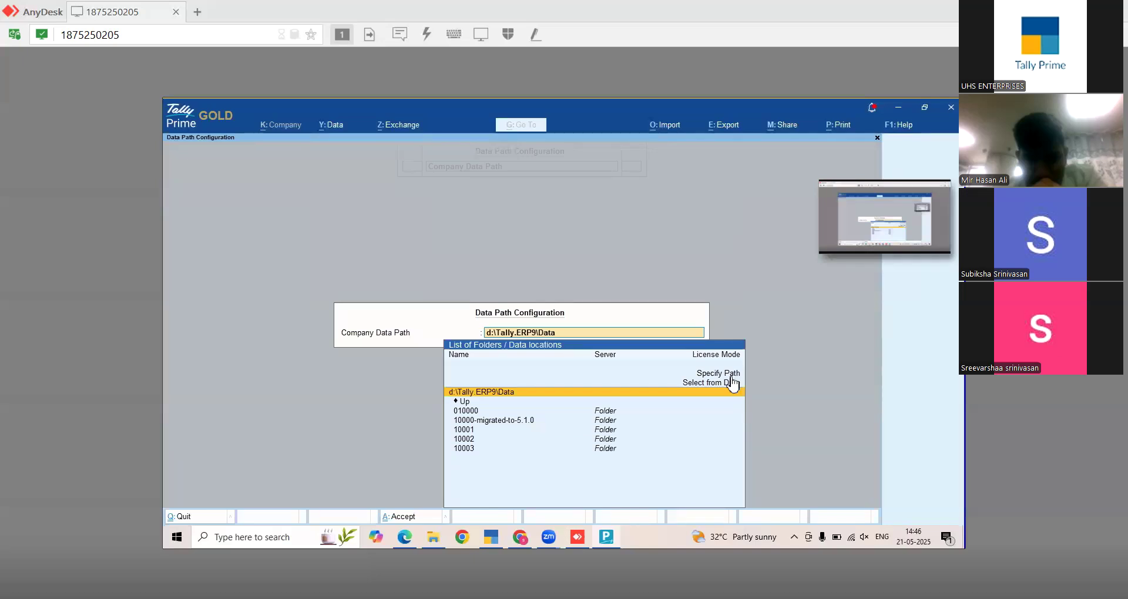
pyautogui.click(730, 378)
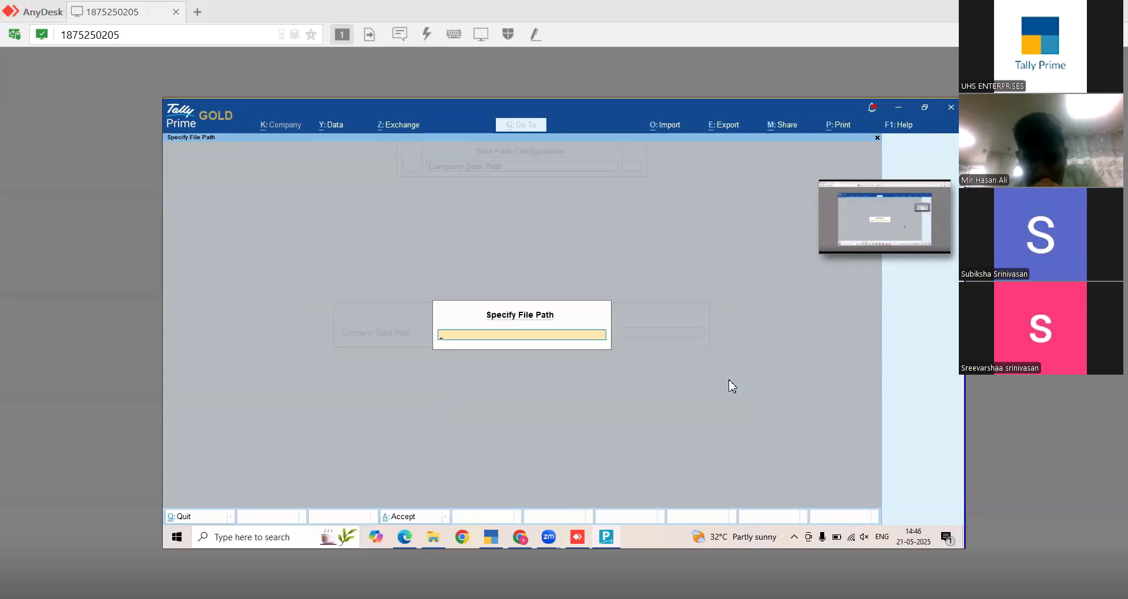
pyautogui.write('D:\\Tallyprime6.0')
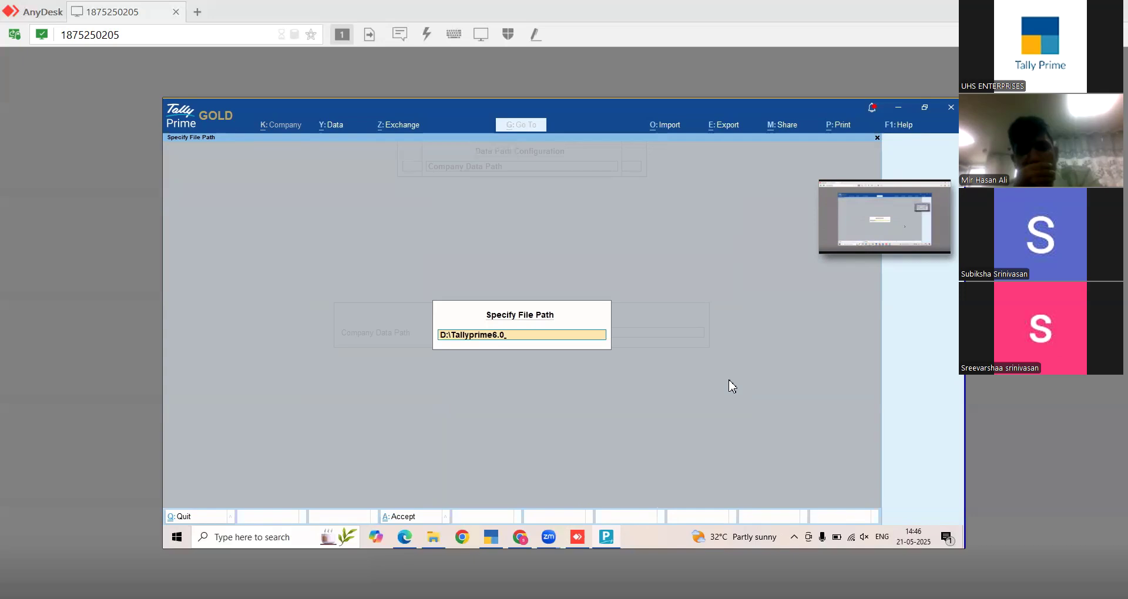
pyautogui.press('BackSpace')
pyautogui.press('BackSpace')
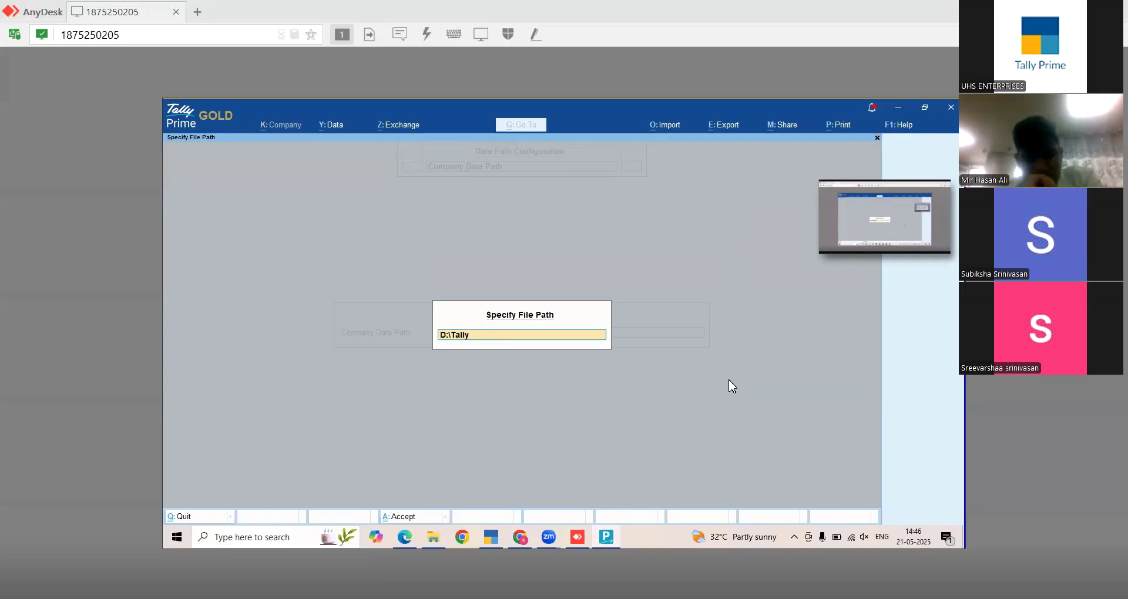
pyautogui.press('BackSpace')
pyautogui.press('Return')
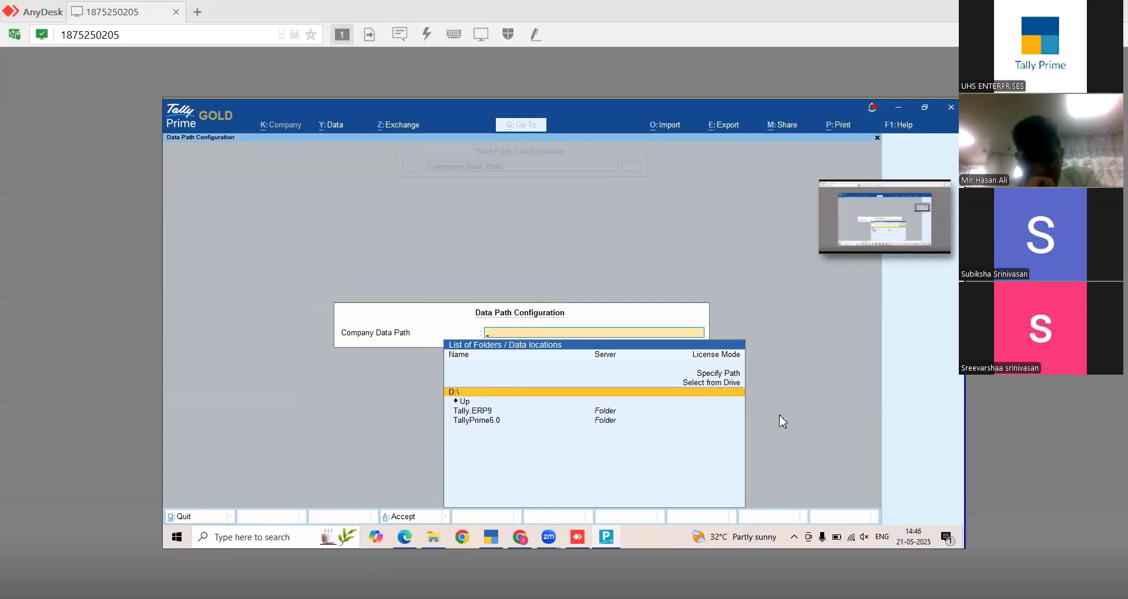
pyautogui.press('Down')
pyautogui.press('Down')
pyautogui.press('Down')
pyautogui.press('Return')
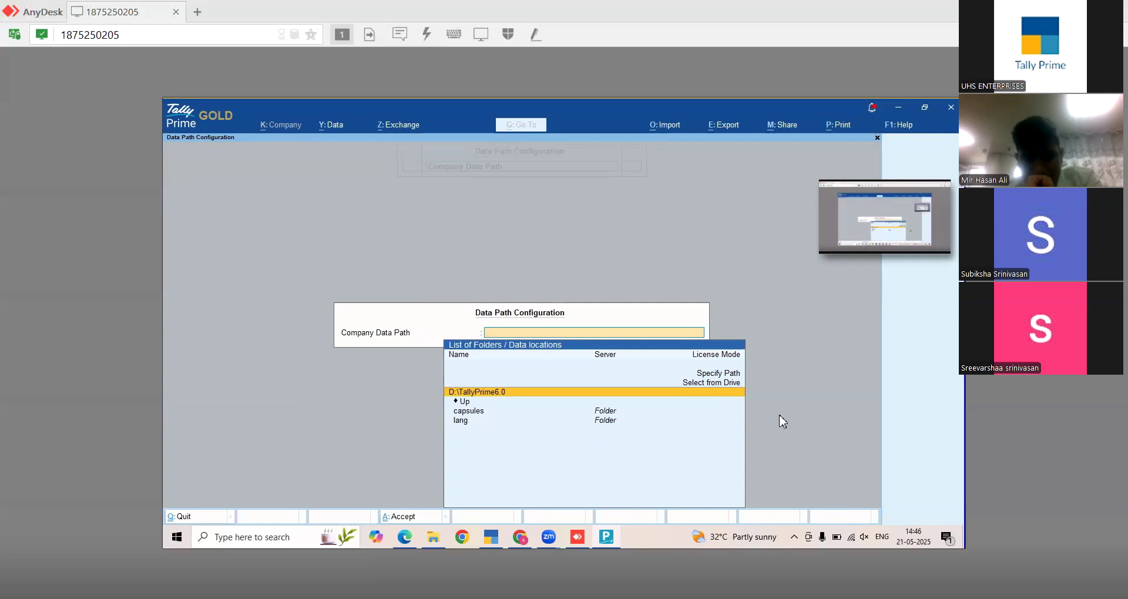
pyautogui.press('Return')
pyautogui.press('Return')
# - Append \data to the path, agree to create the folder, and return to Select Company
pyautogui.write('\\TallyPrime6.0\\')
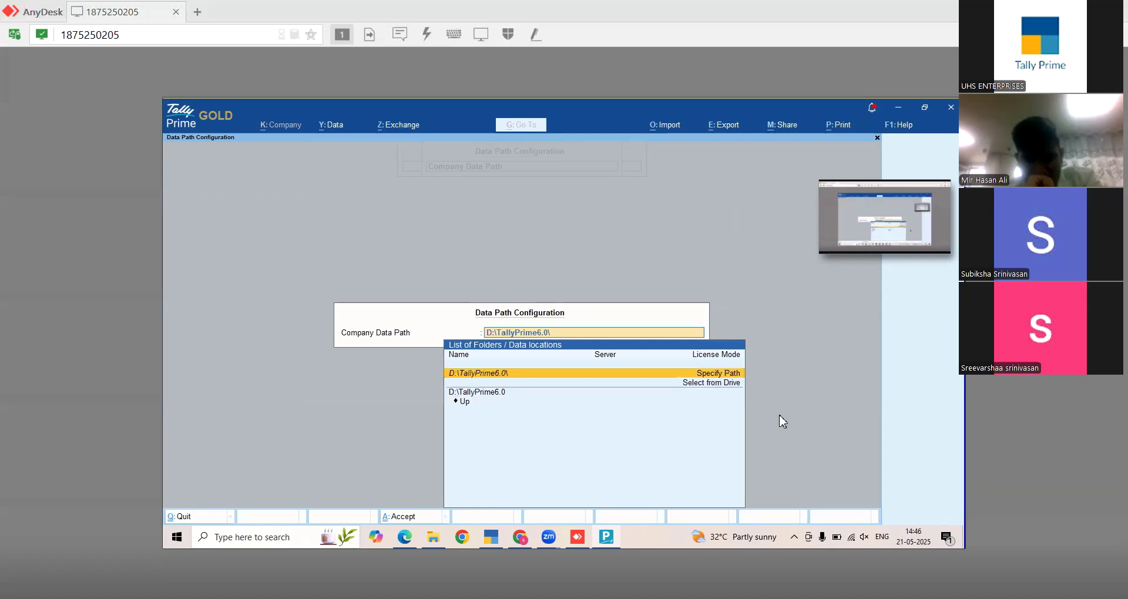
pyautogui.write('data')
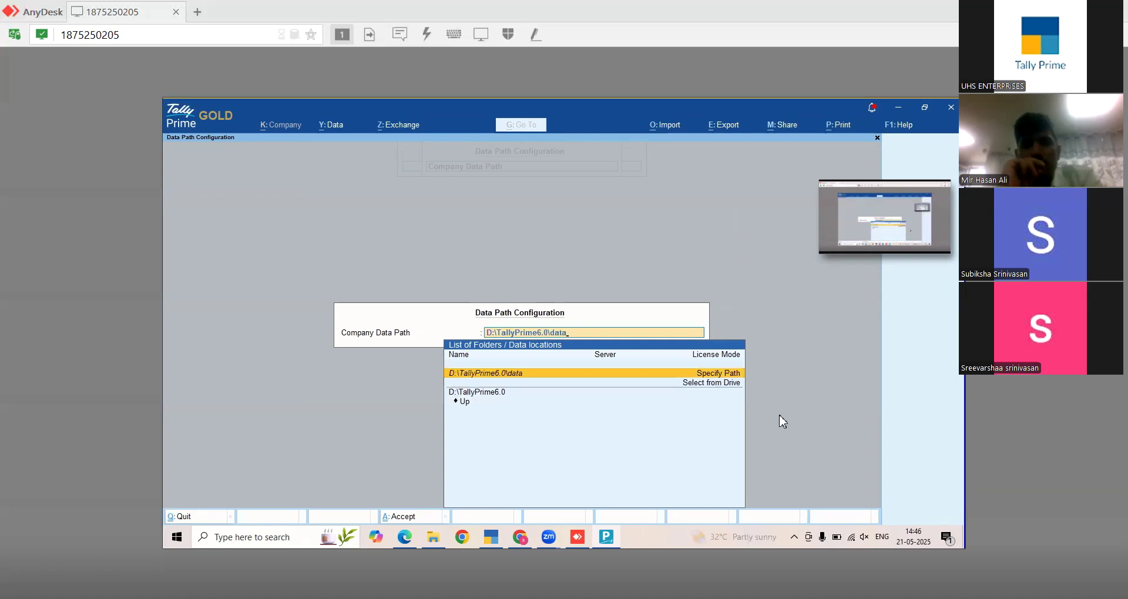
pyautogui.press('Return')
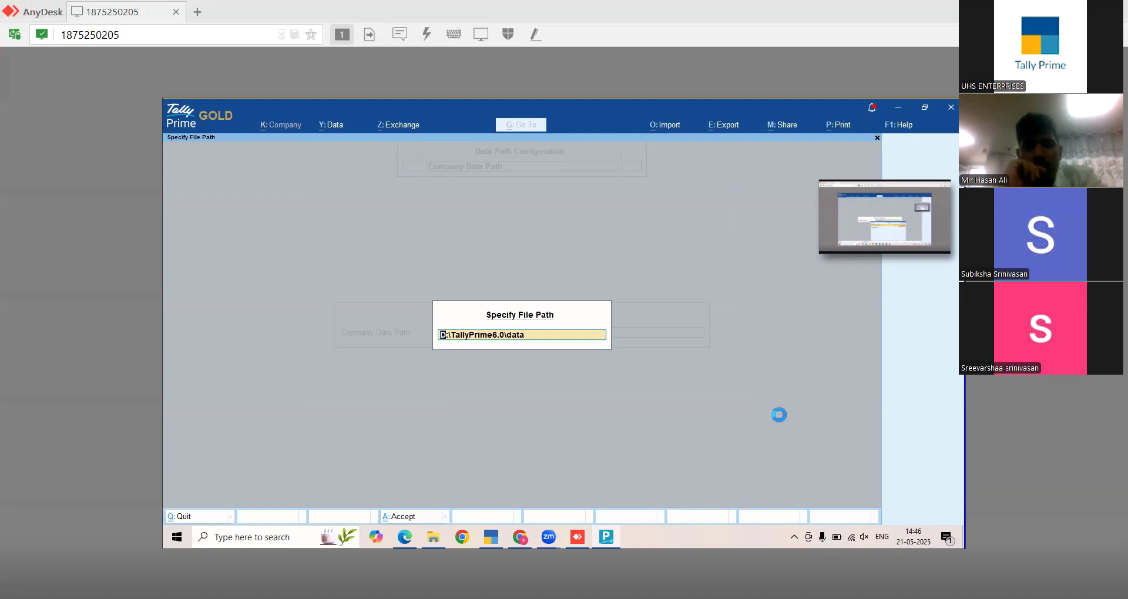
pyautogui.press('Return')
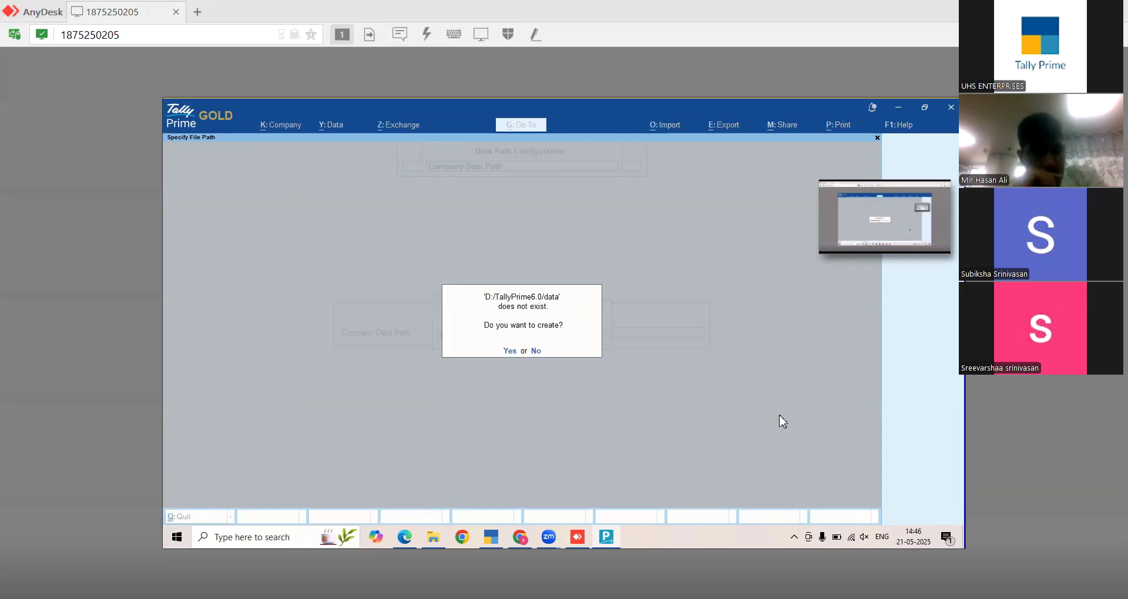
pyautogui.press('Return')
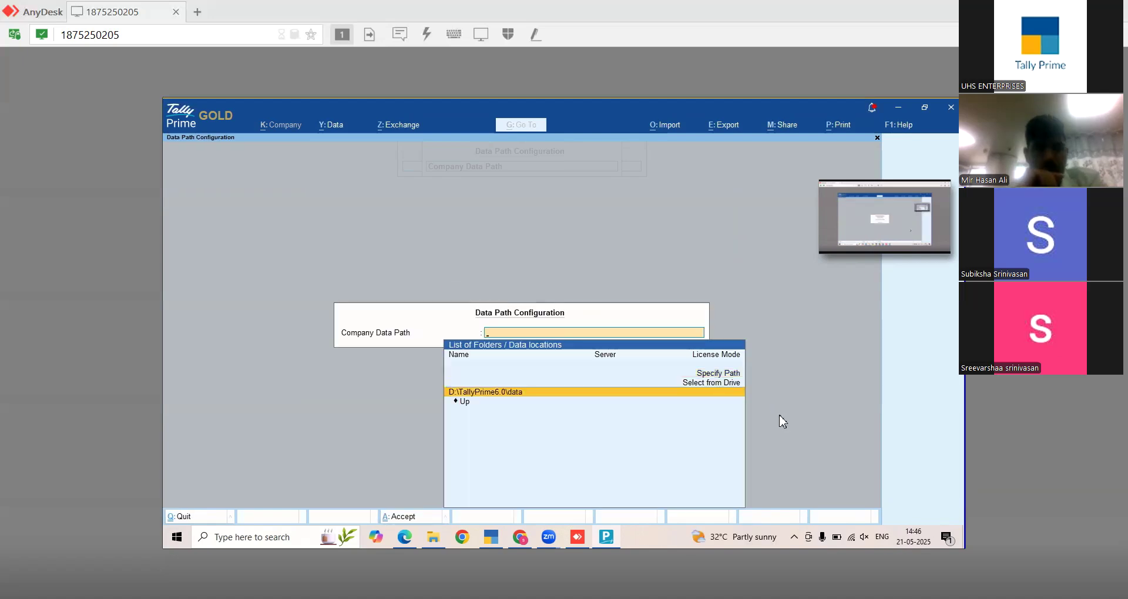
pyautogui.press('Return')
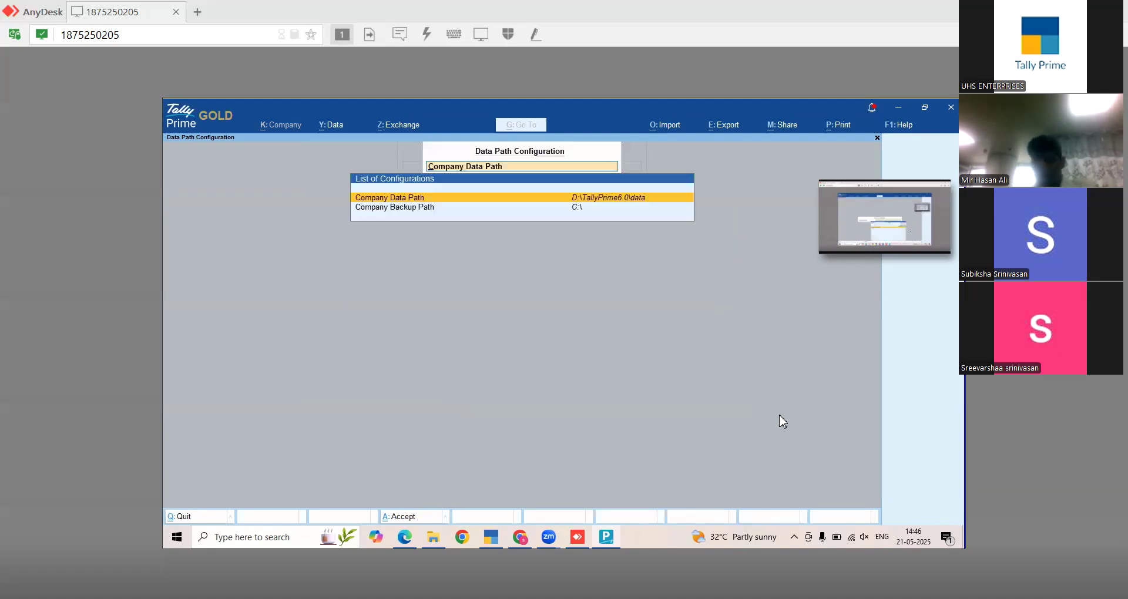
pyautogui.press('Escape')
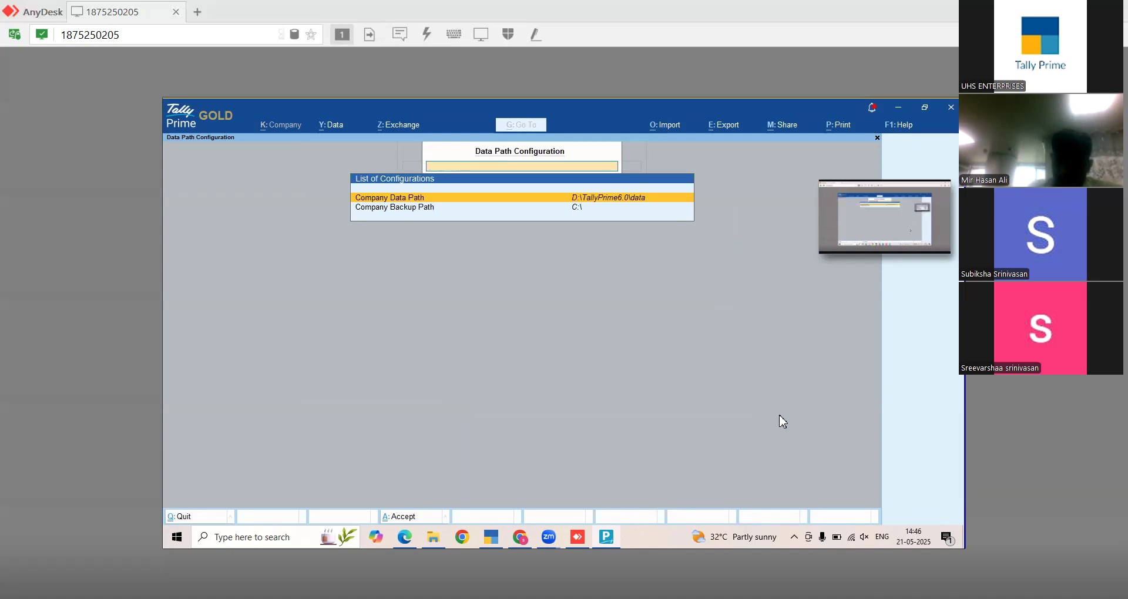
pyautogui.press('Escape')
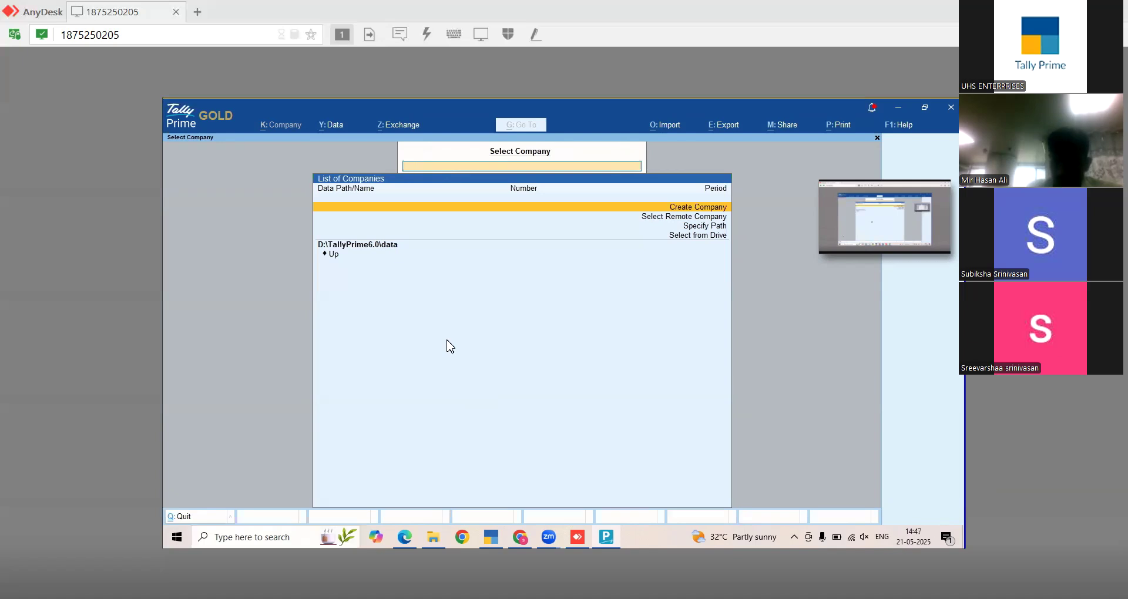
# - Browse the company list up to drive D, then into D:\Tally.ERP9\Data for the old companies
pyautogui.write('d:\\')
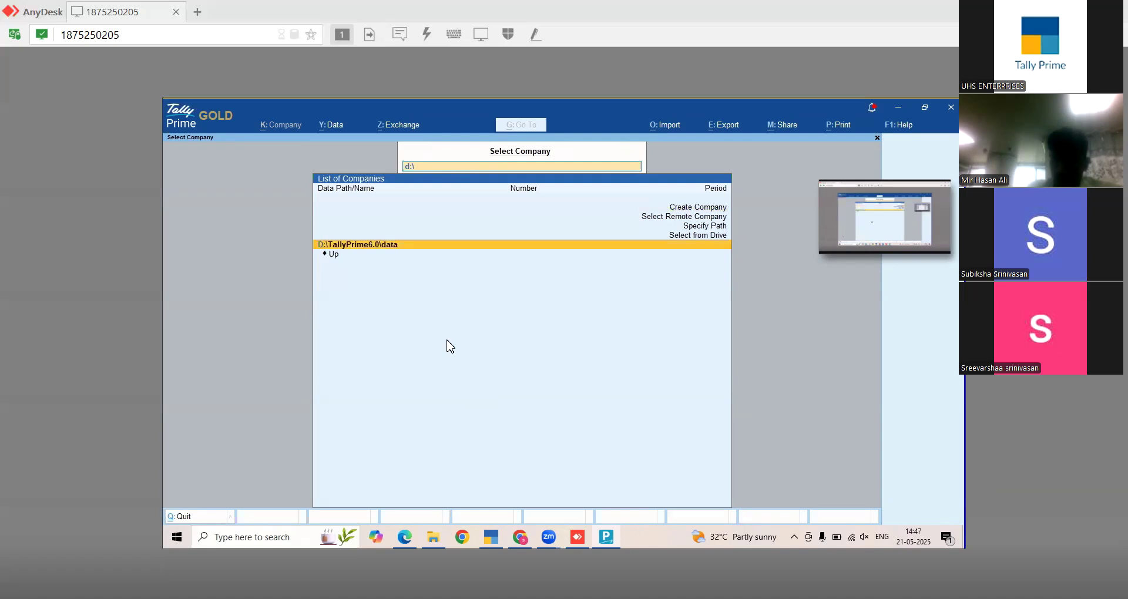
pyautogui.press('BackSpace')
pyautogui.press('BackSpace')
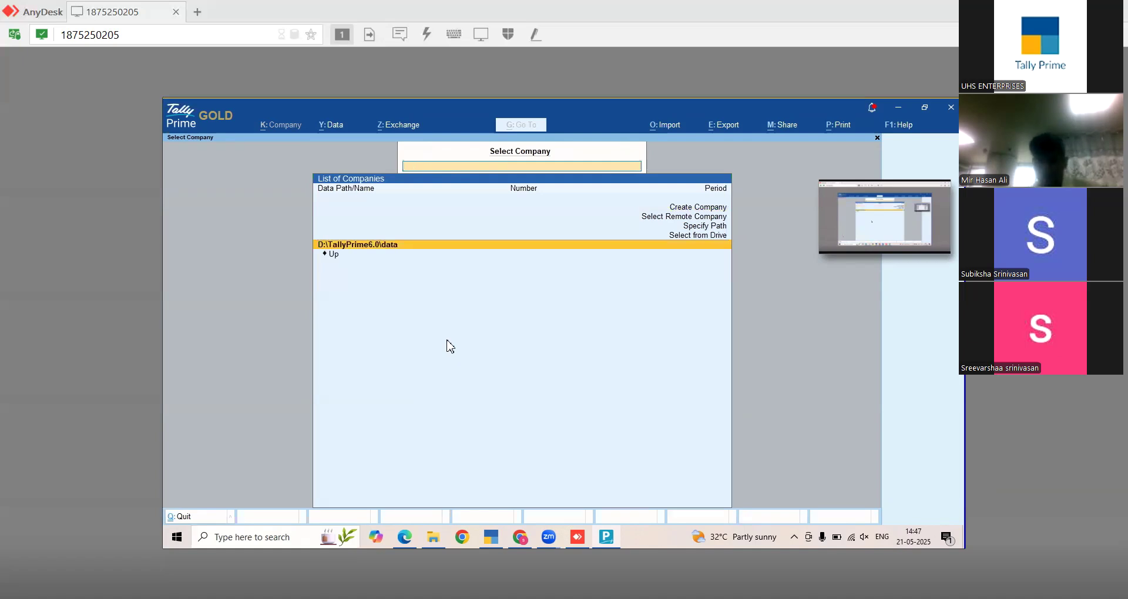
pyautogui.press('Down')
pyautogui.press('Return')
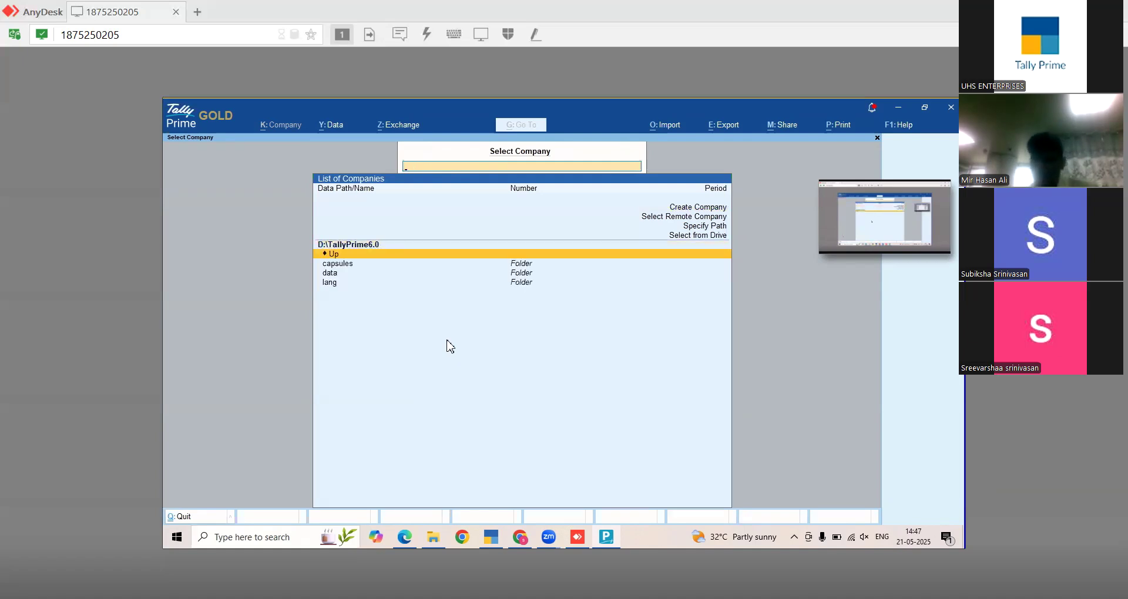
pyautogui.press('Return')
pyautogui.press('Down')
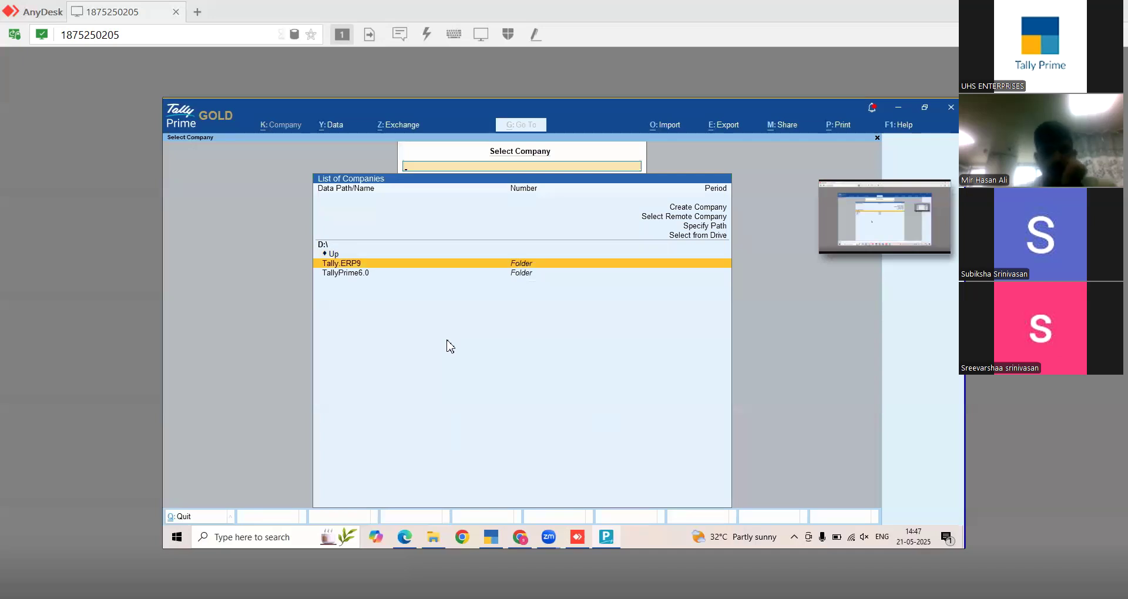
pyautogui.press('Return')
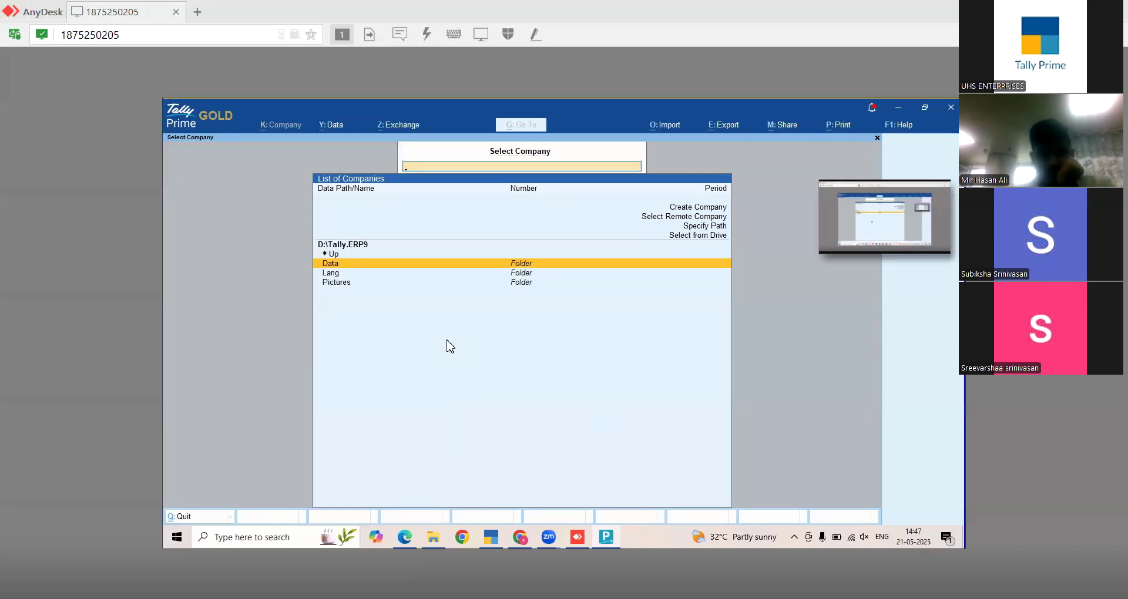
pyautogui.press('Return')
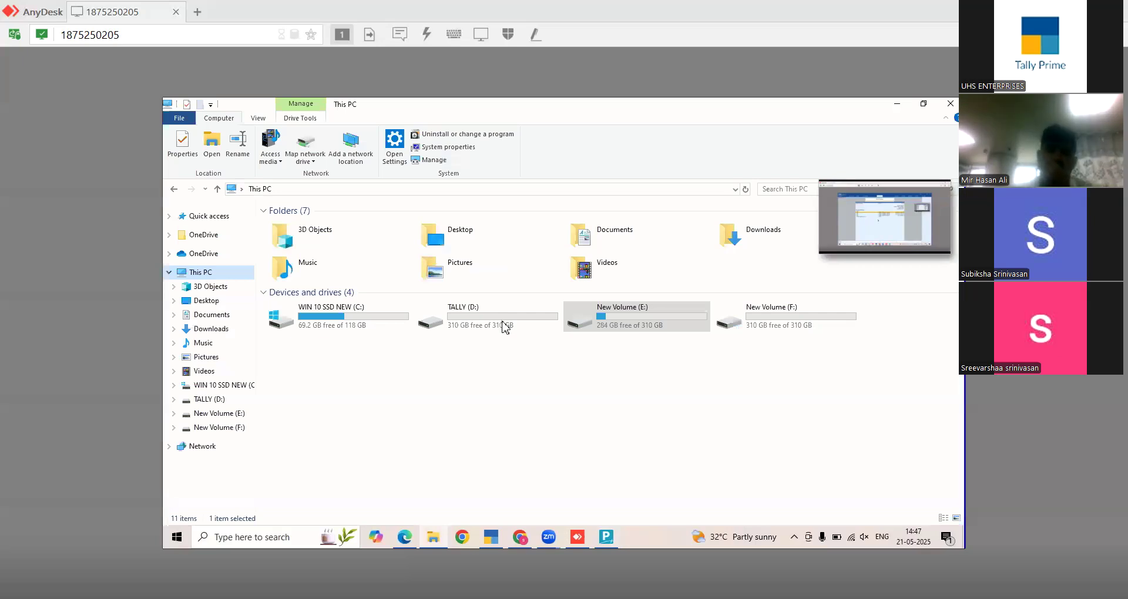
# - Open D:\Tally.ERP9\Data and select all five company folders
pyautogui.doubleClick(504, 327)
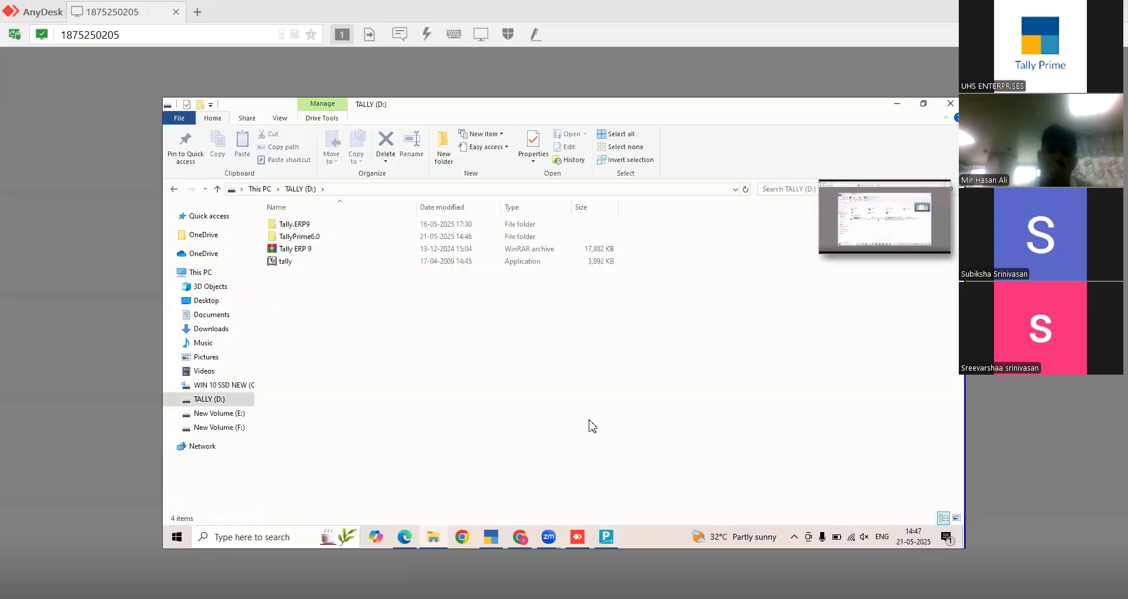
pyautogui.doubleClick(294, 224)
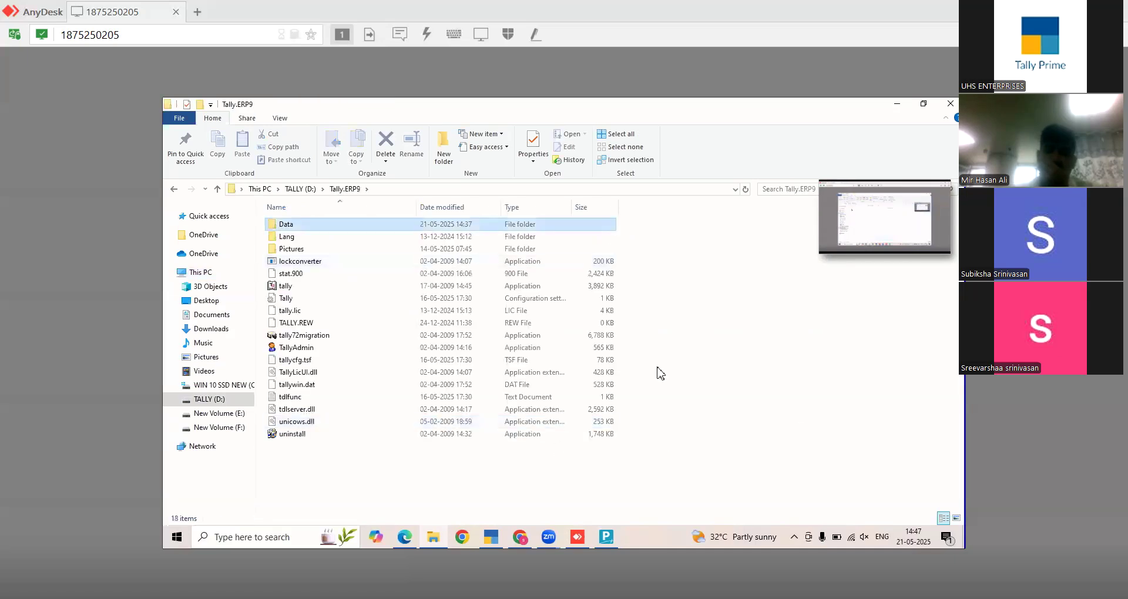
pyautogui.doubleClick(309, 223)
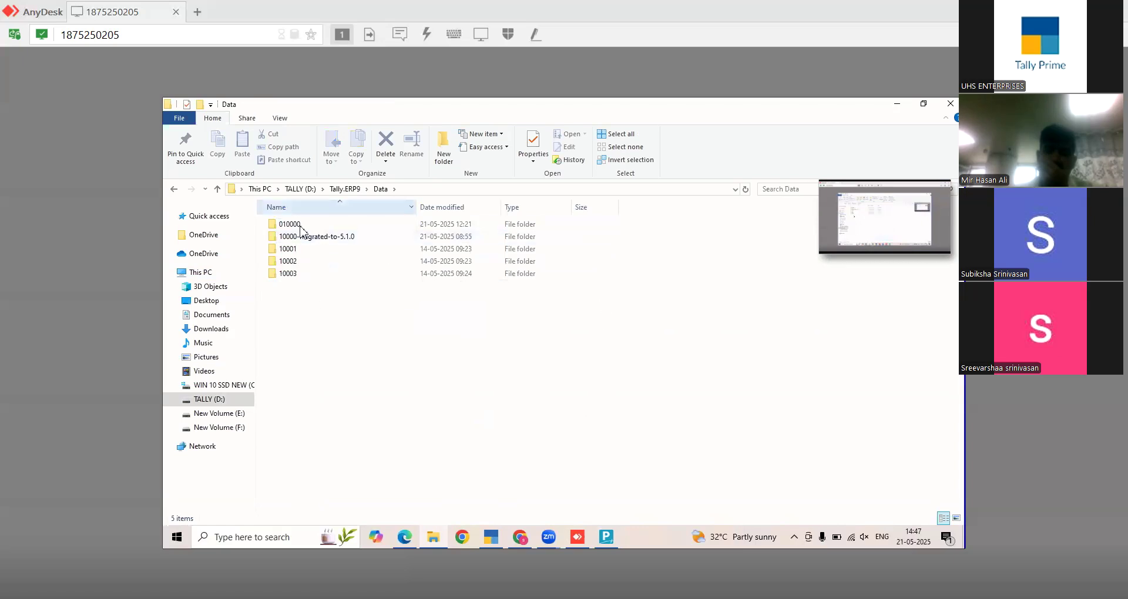
pyautogui.hotkey('ctrl', 'a')
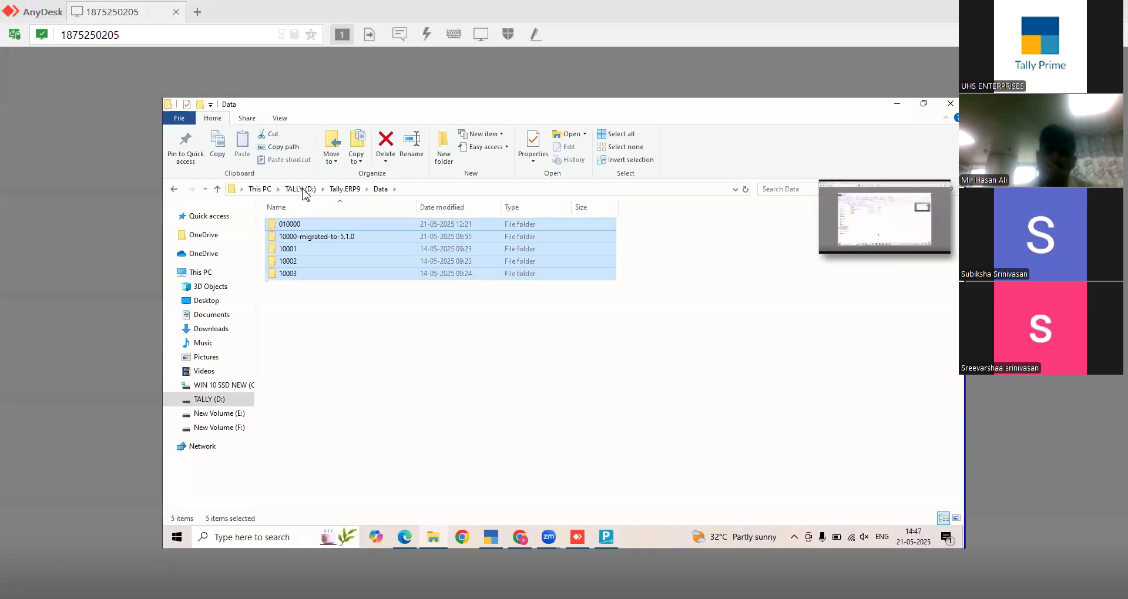
# - Paste the company folders into the empty D:\TallyPrime6.0\data folder
pyautogui.hotkey('alt', 'Up')
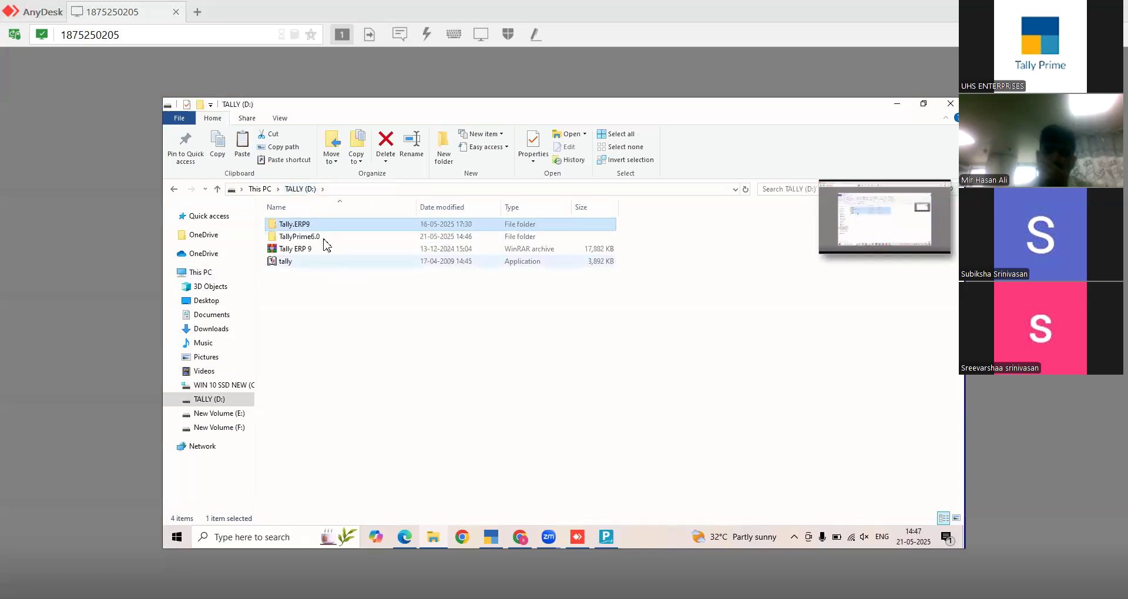
pyautogui.doubleClick(302, 236)
pyautogui.doubleClick(297, 238)
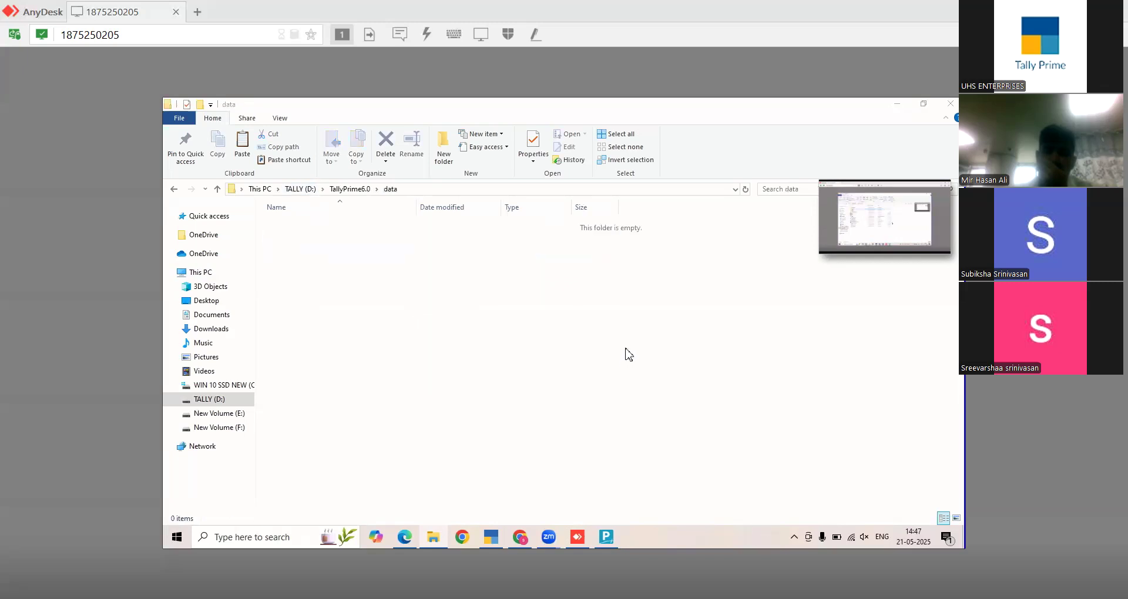
pyautogui.hotkey('ctrl', 'v')
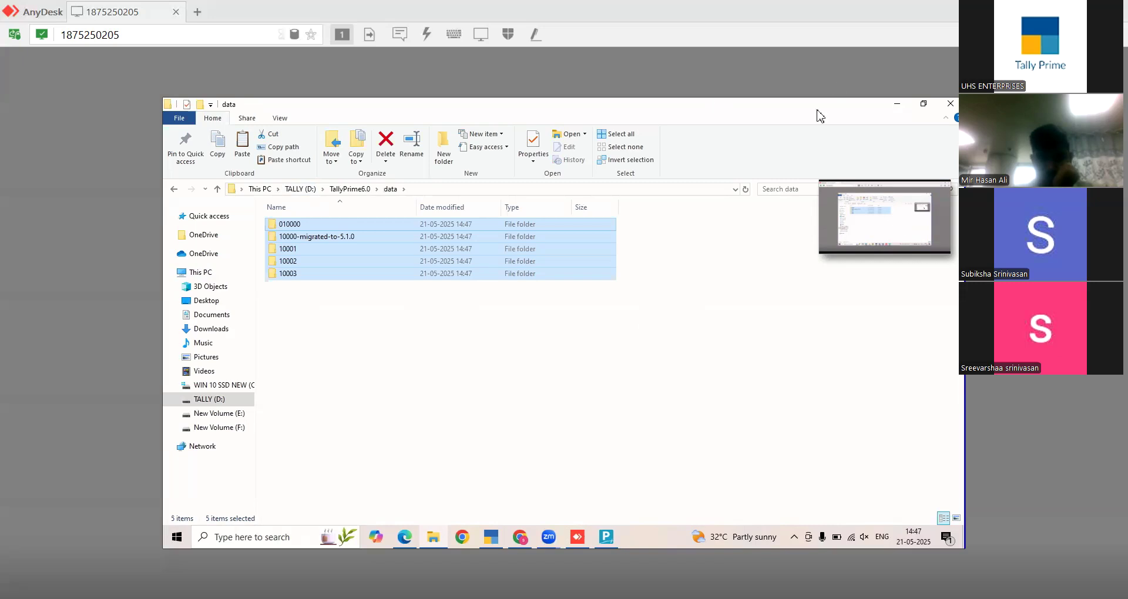
# - Close File Explorer and bring up the Migrate screen for Abc (010000) in D:\TallyPrime6.0\data
pyautogui.click(942, 107)
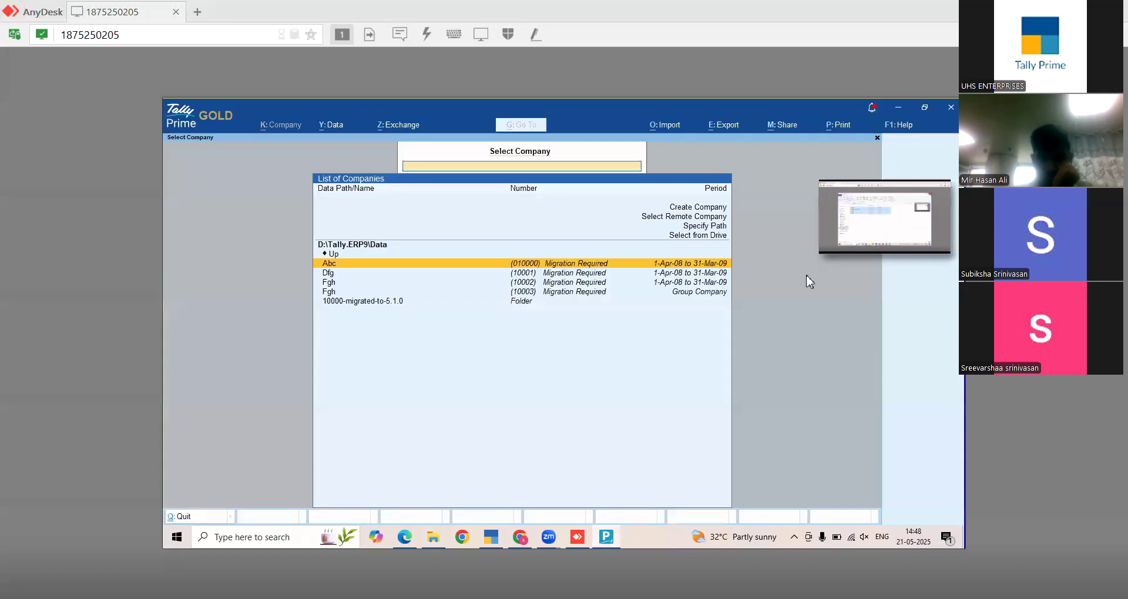
pyautogui.press('Escape')
pyautogui.press('Escape')
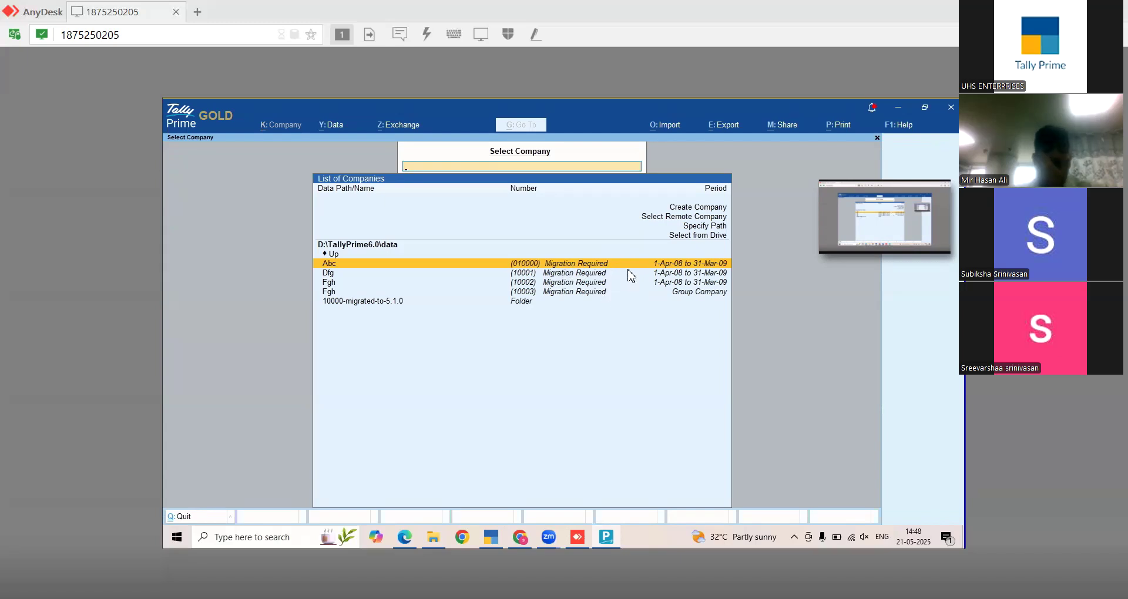
pyautogui.press('Return')
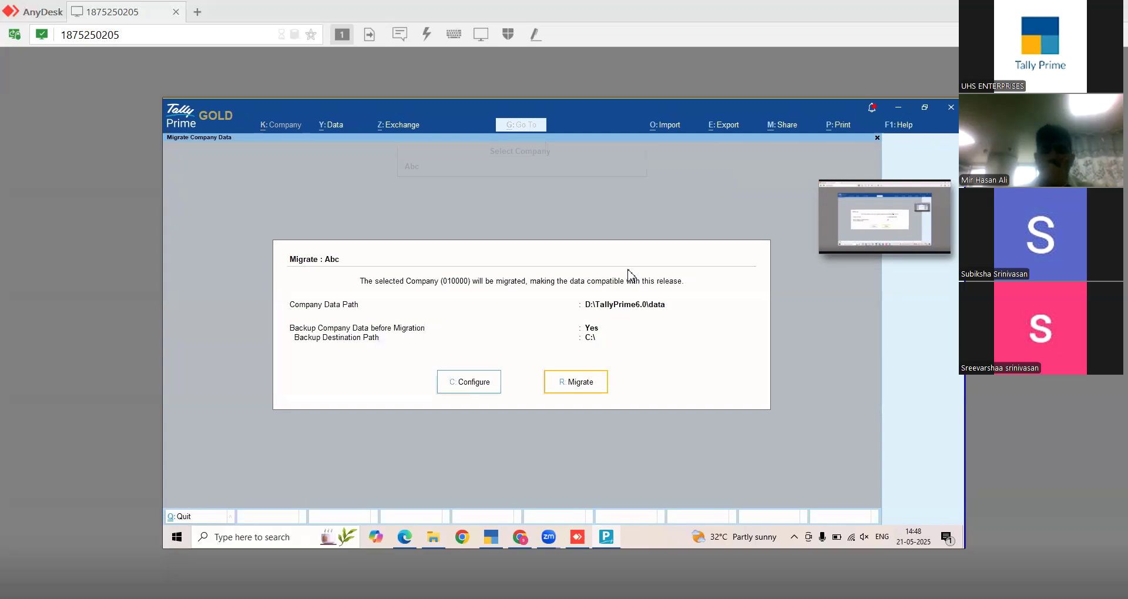
# - Set Backup Company Data before Migration to No, then migrate Abc to the new release
pyautogui.press('Left')
pyautogui.press('Return')
pyautogui.press('Return')
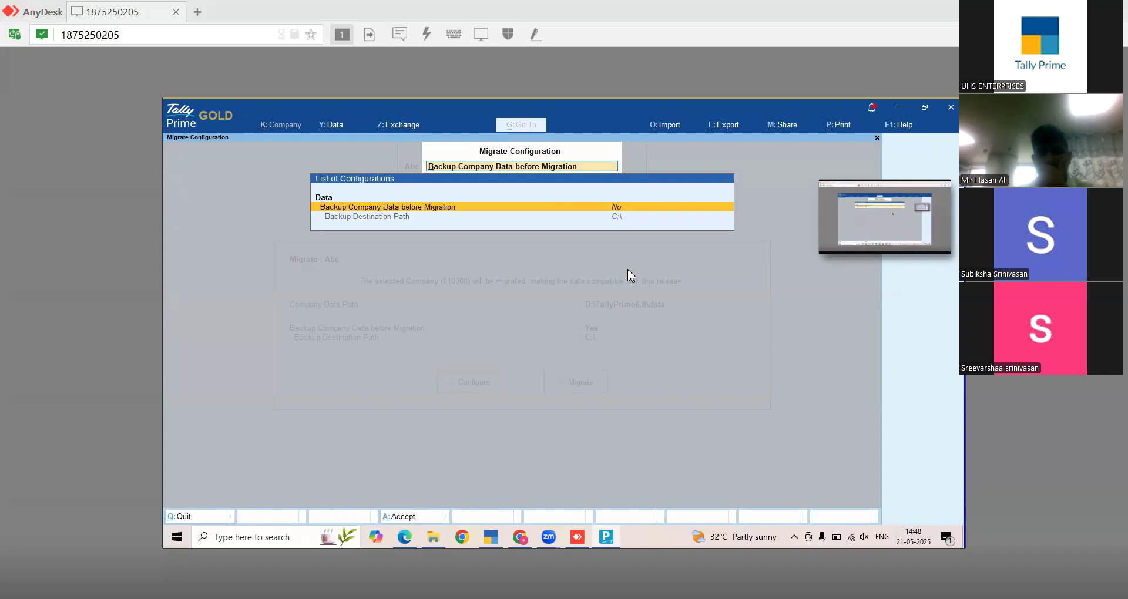
pyautogui.hotkey('ctrl', 'a')
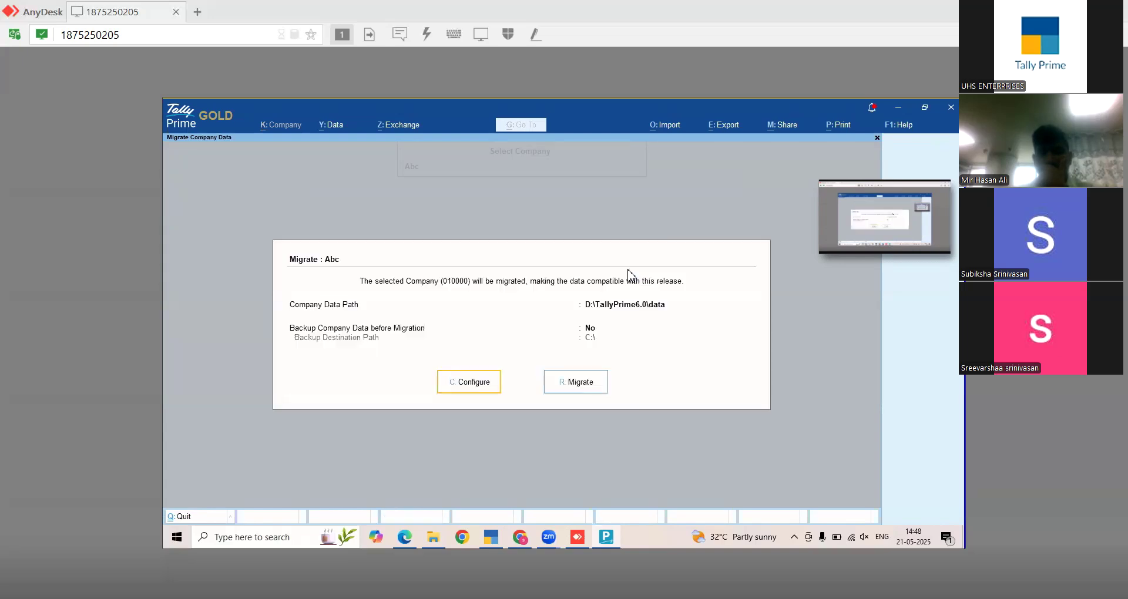
pyautogui.press('Return')
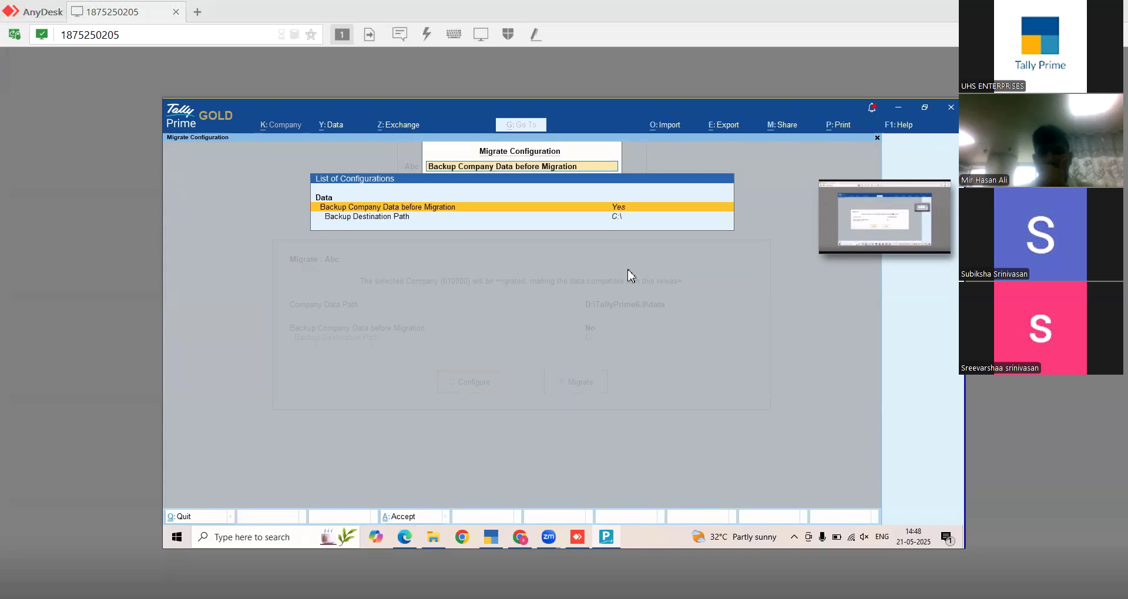
pyautogui.press('Return')
pyautogui.press('Escape')
pyautogui.press('Right')
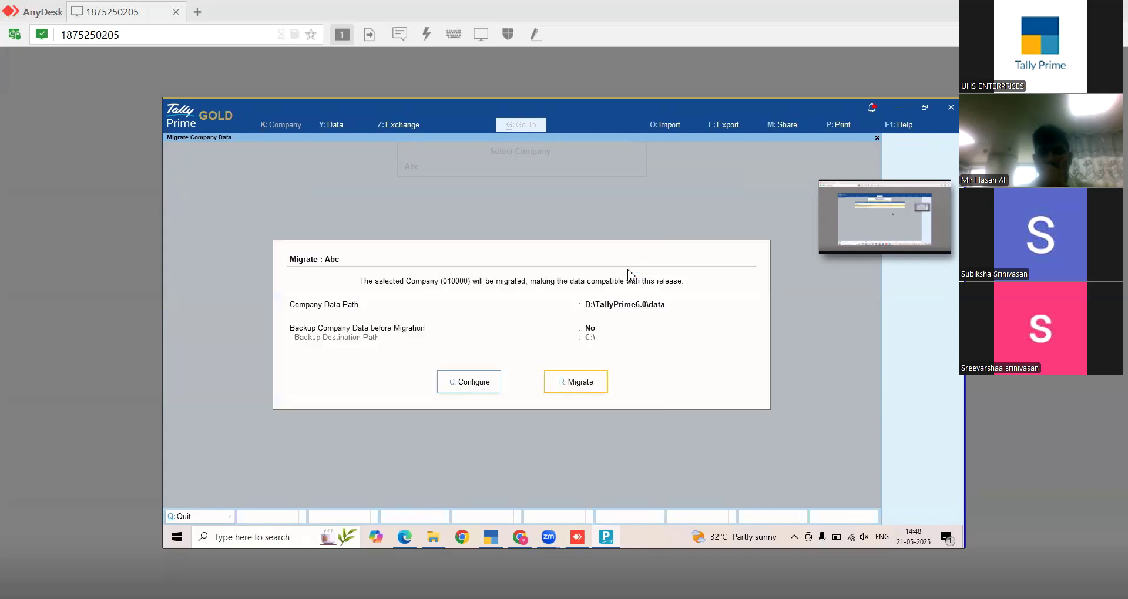
pyautogui.press('Return')
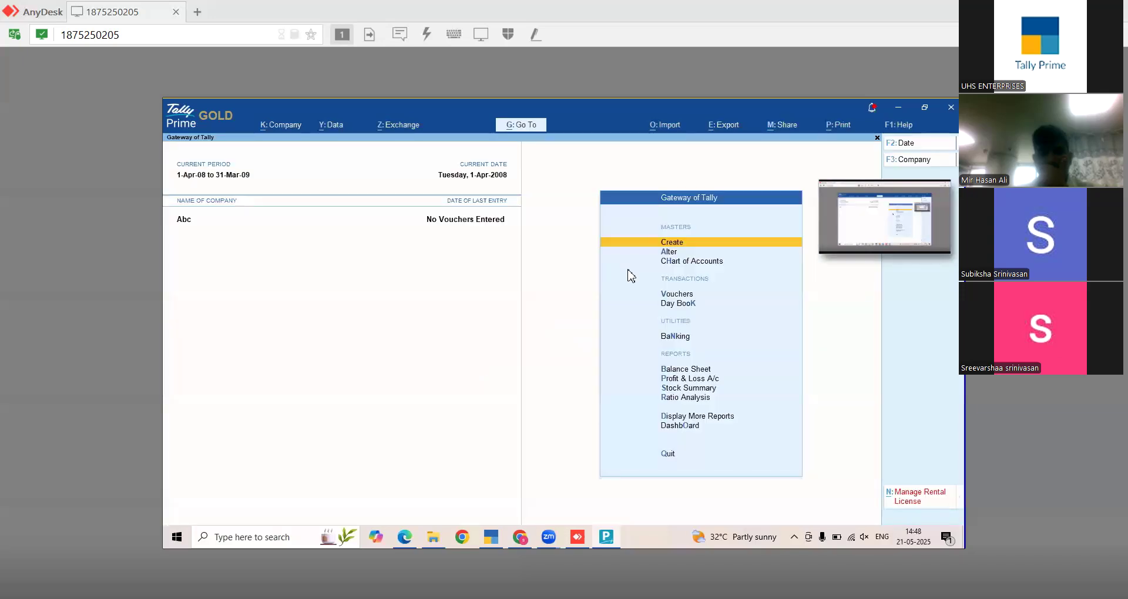
# - Shut the migrated Abc company and quit TallyPrime from the company list
pyautogui.hotkey('alt', 'F1')
pyautogui.press('y')
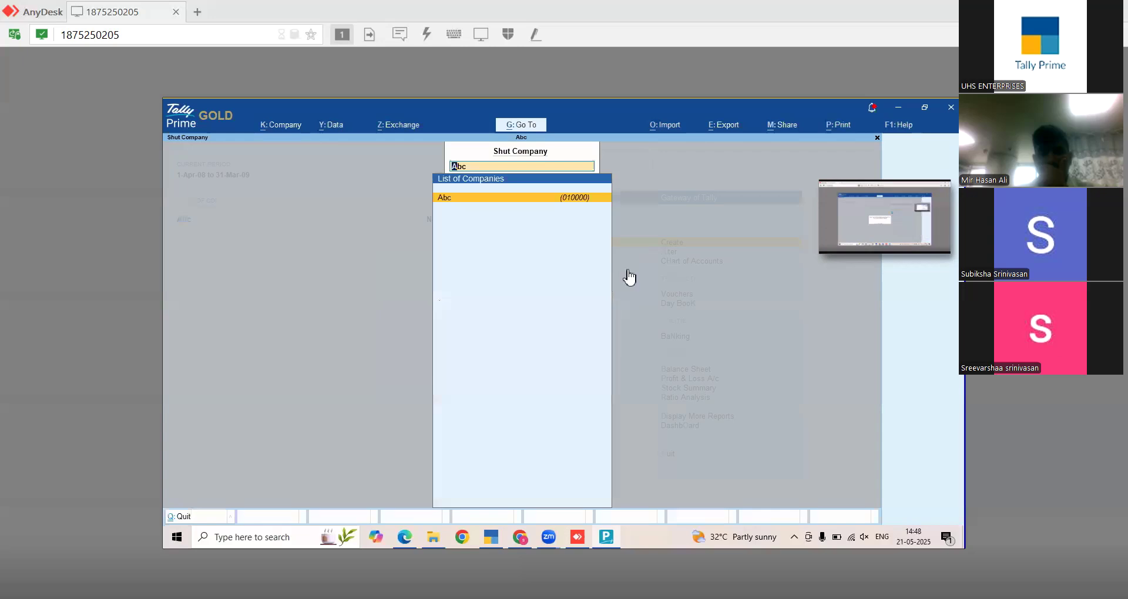
pyautogui.press('Return')
pyautogui.press('Down')
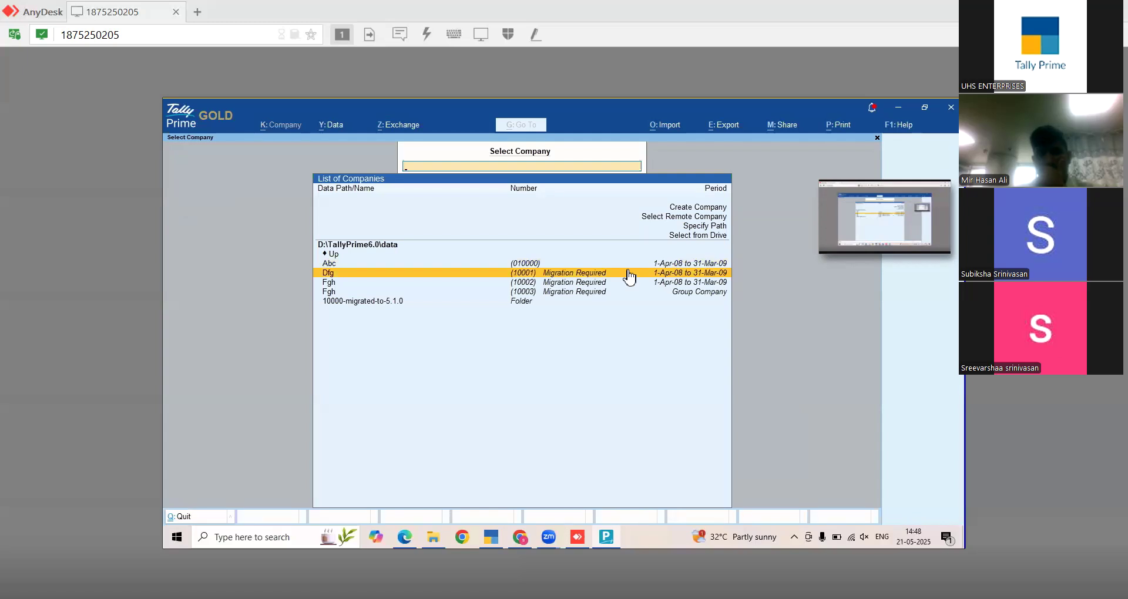
pyautogui.press('Up')
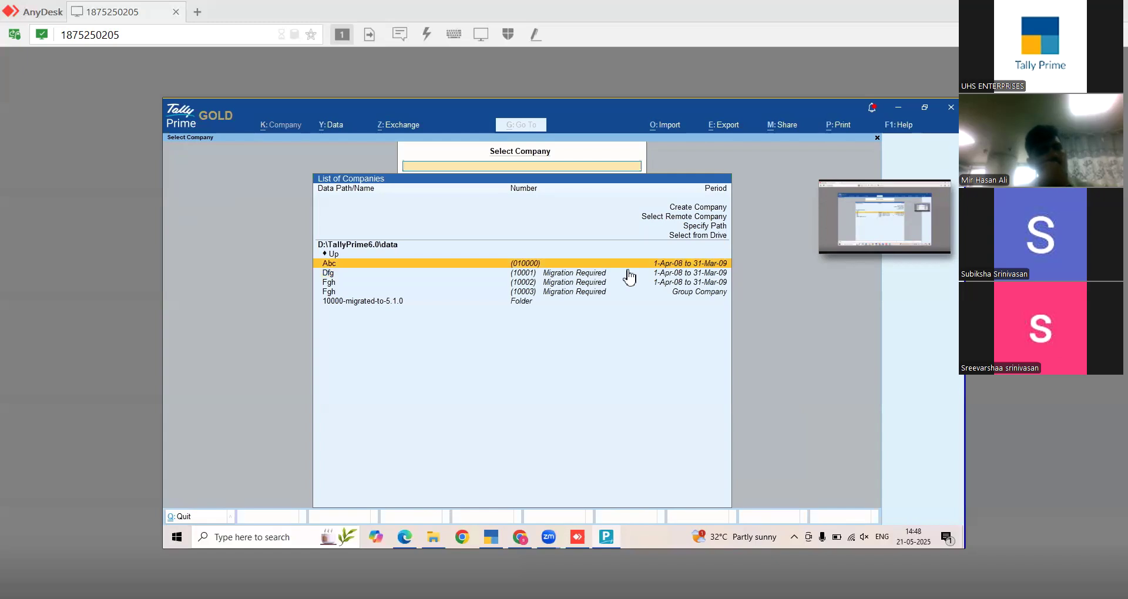
pyautogui.press('Return')
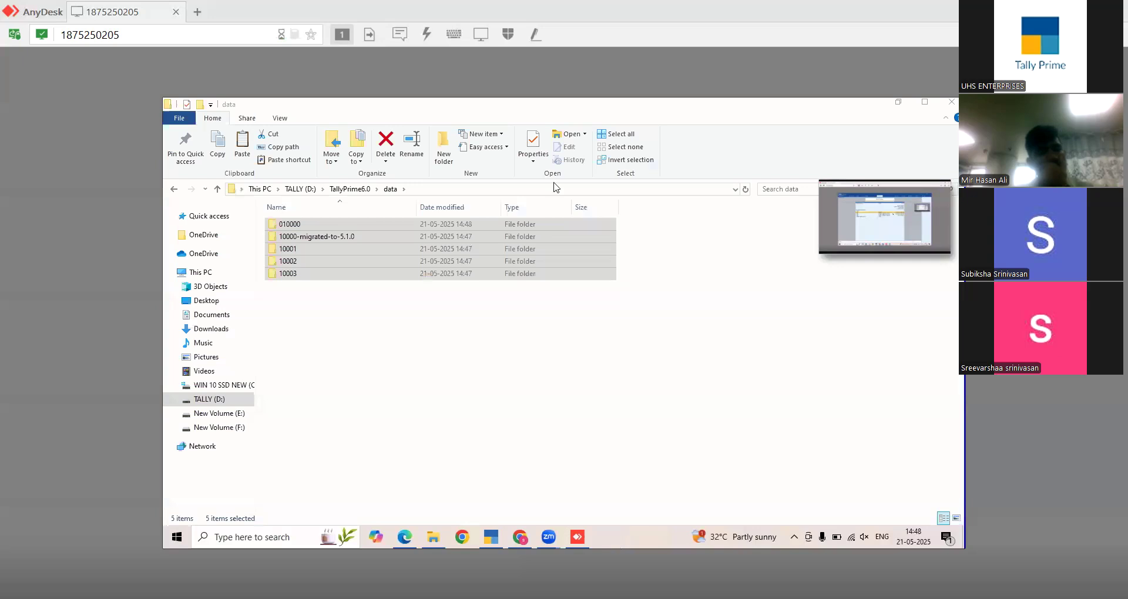
# - Clear File Explorer off the screen and relaunch TallyPrime from the TallyPrime6.0 desktop icon
pyautogui.press('super+d')
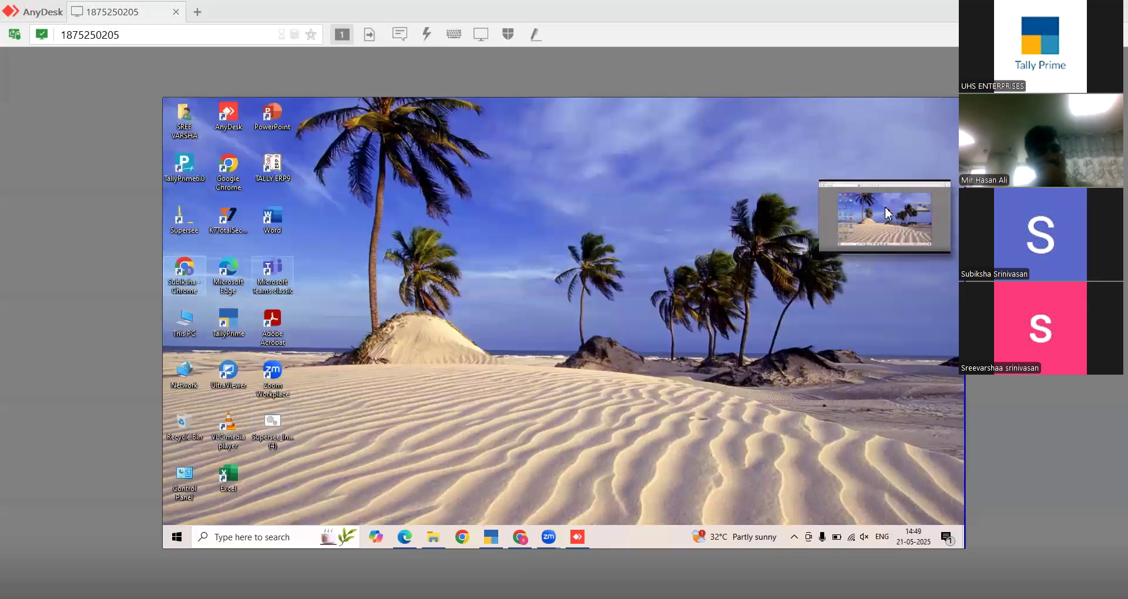
pyautogui.moveTo(885, 213); pyautogui.dragTo(793, 405)
pyautogui.doubleClick(184, 184)
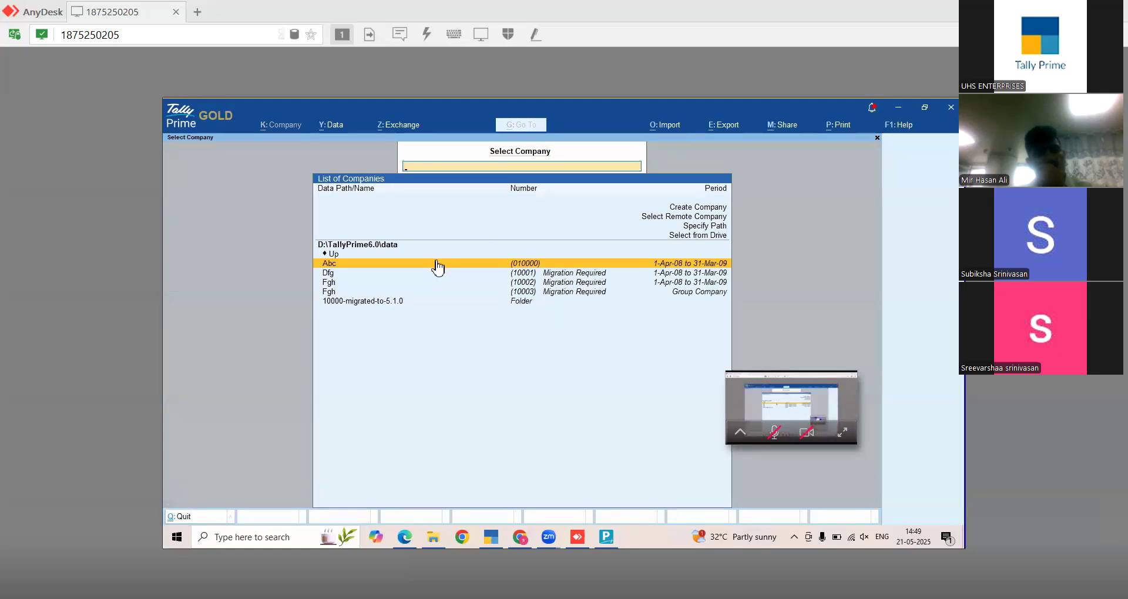
# - Set the startup Companies to load to Abc (010000) from D:\TallyPrime6.0\data and save
pyautogui.click(900, 132)
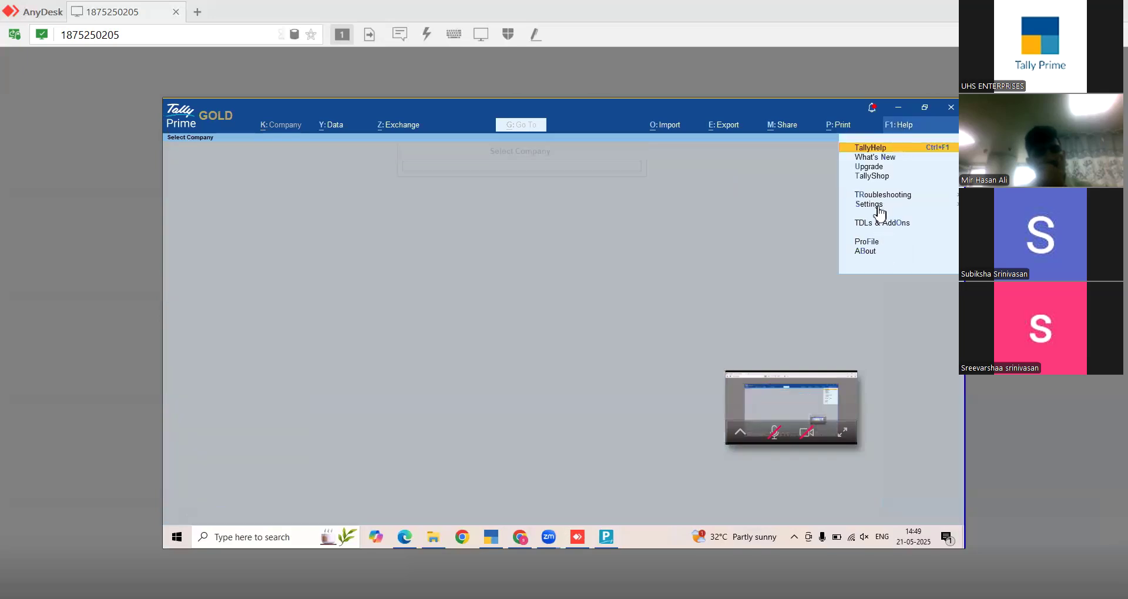
pyautogui.click(878, 205)
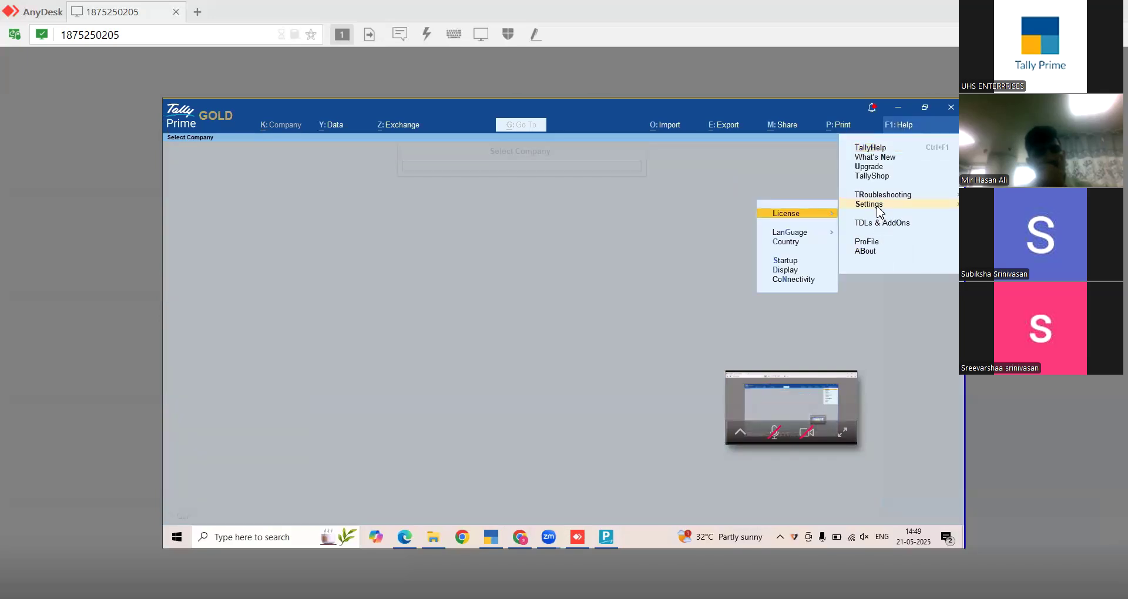
pyautogui.click(786, 260)
pyautogui.click(611, 218)
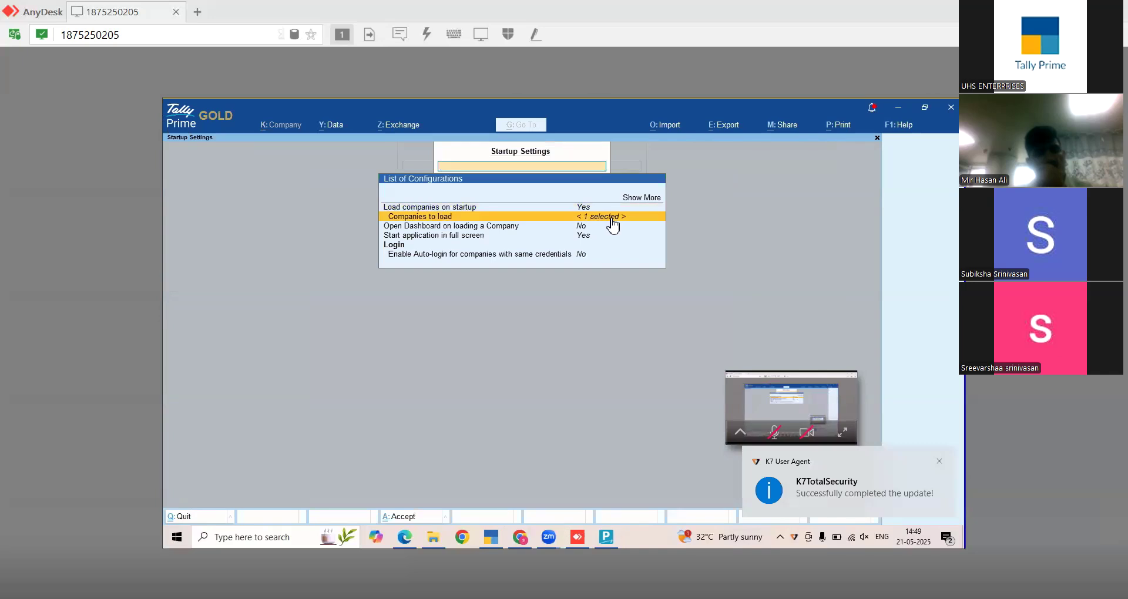
pyautogui.click(612, 222)
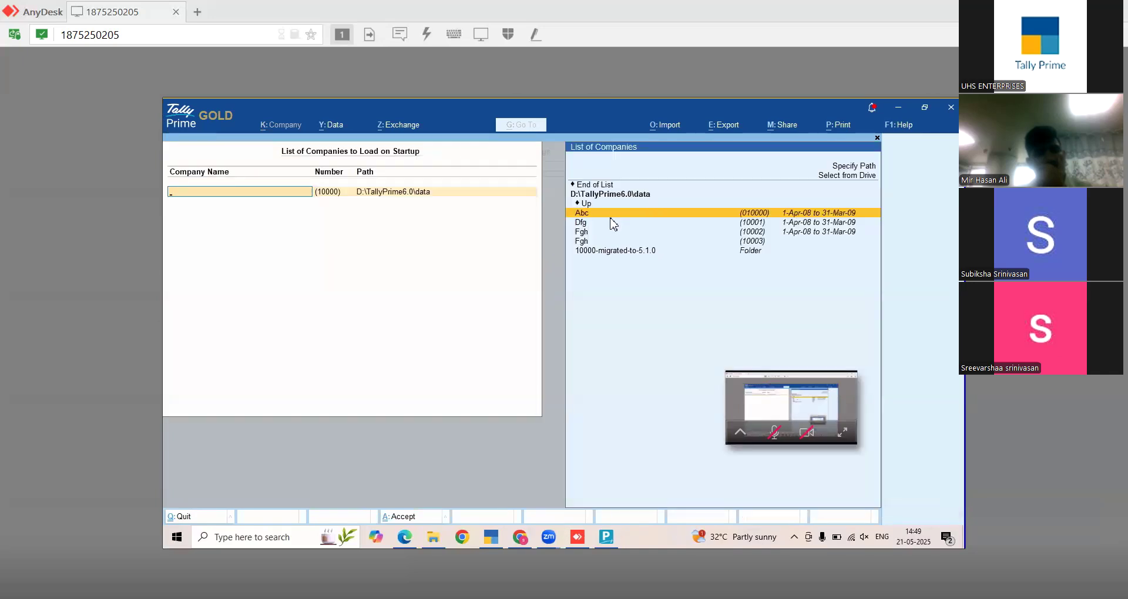
pyautogui.press('Return')
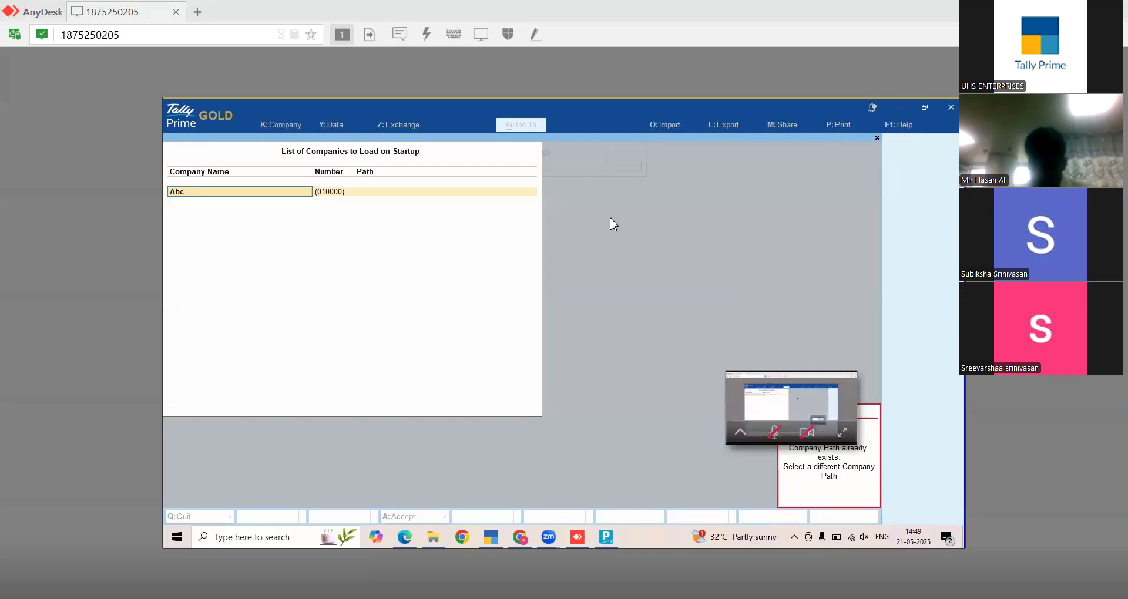
pyautogui.press('Return')
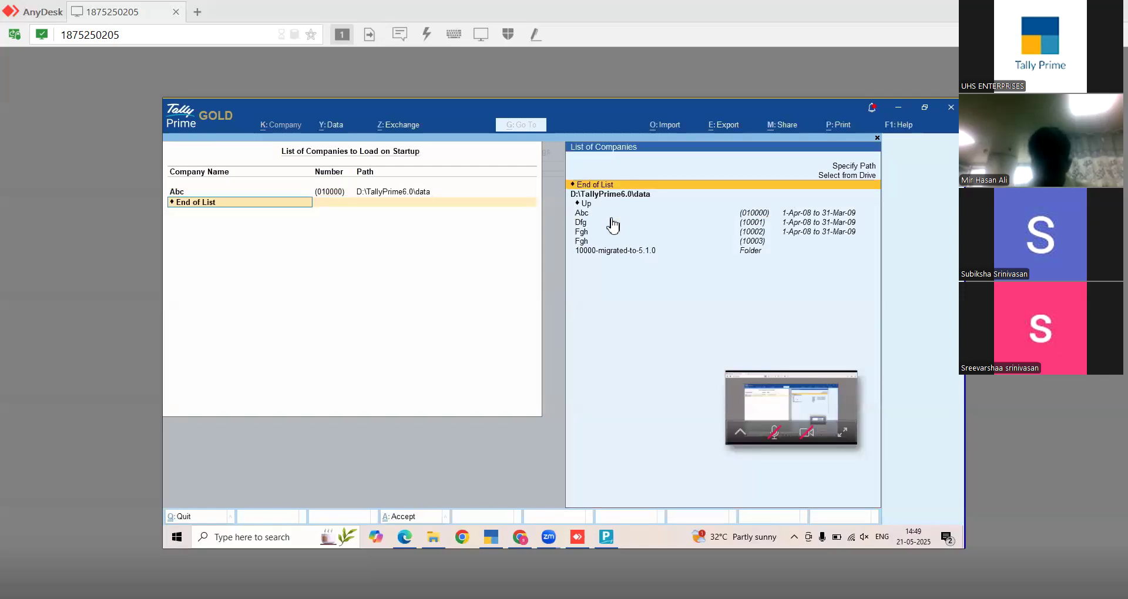
pyautogui.press('Up')
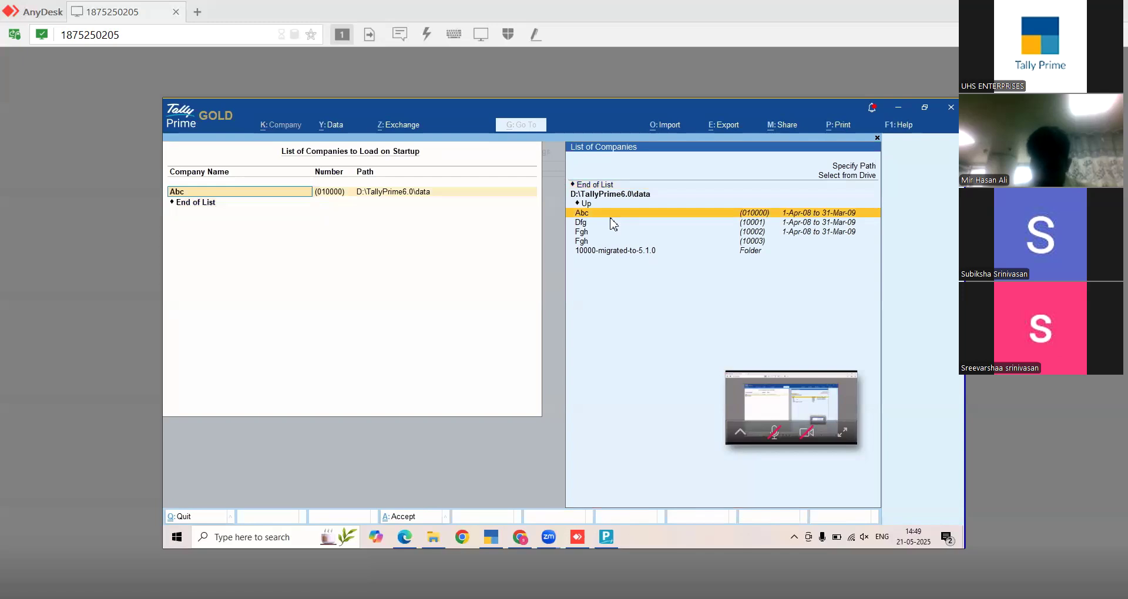
pyautogui.hotkey('ctrl', 'a')
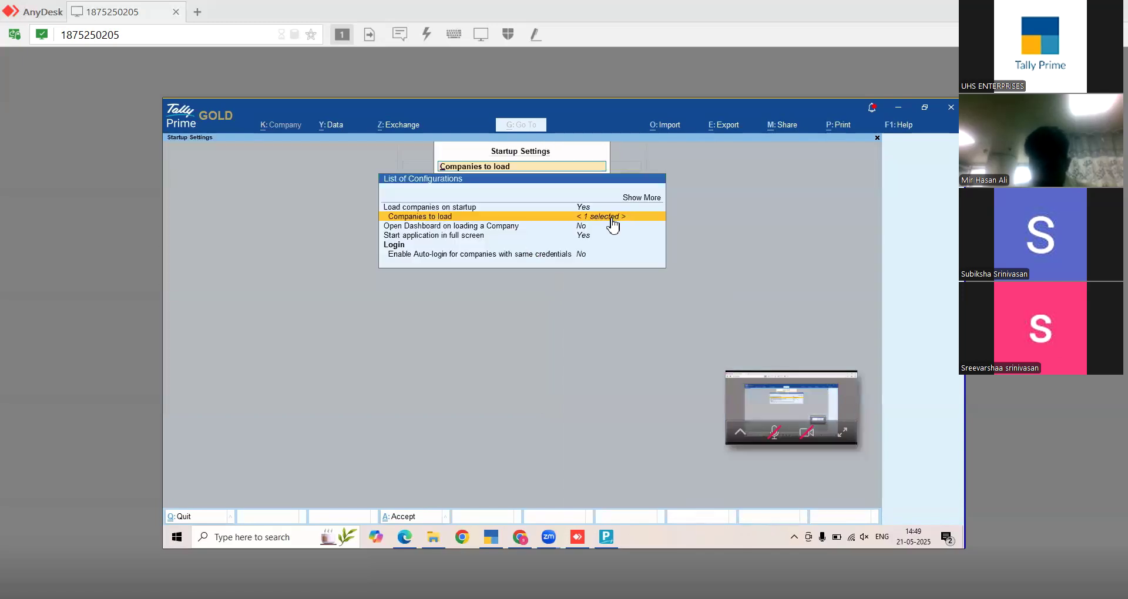
pyautogui.hotkey('ctrl', 'a')
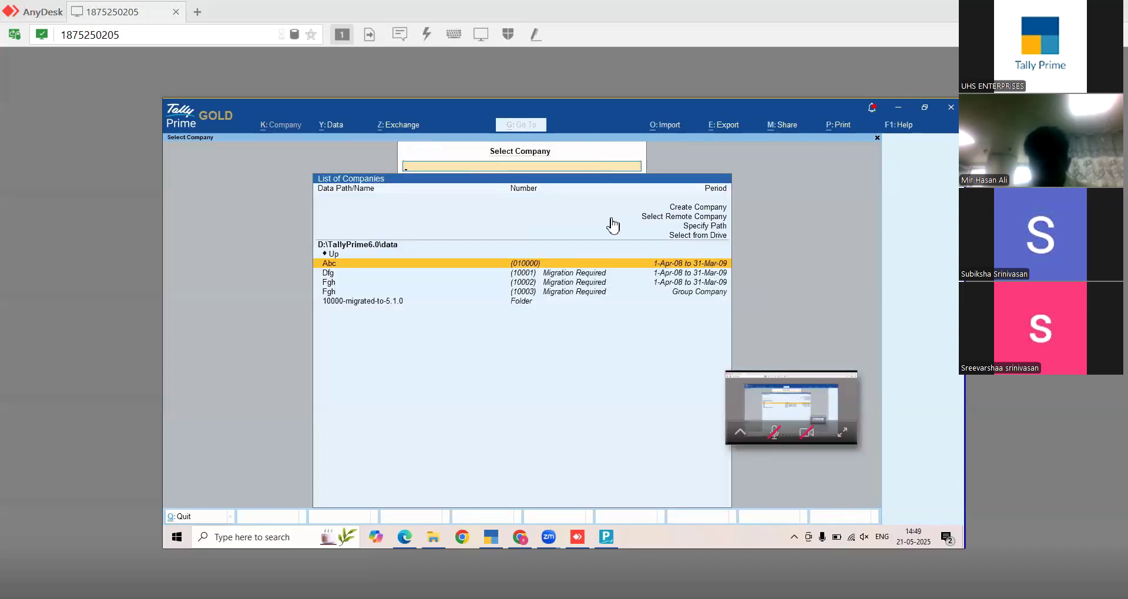
# - Restart TallyPrime and return to the Gateway of Tally with Abc loaded
pyautogui.press('Escape')
pyautogui.doubleClick(177, 172)
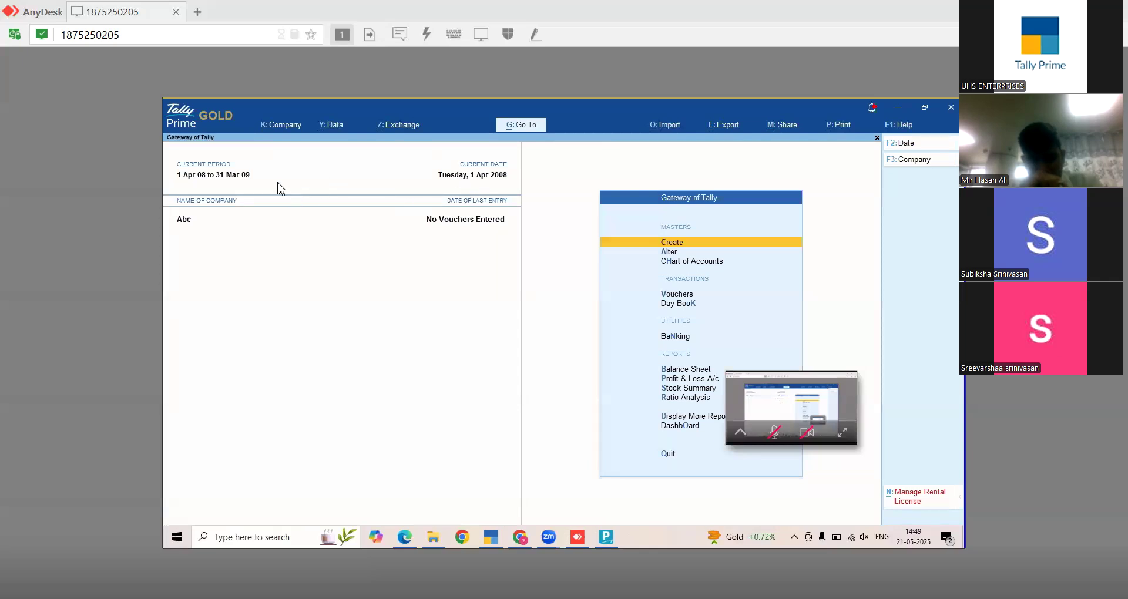
pyautogui.click(277, 131)
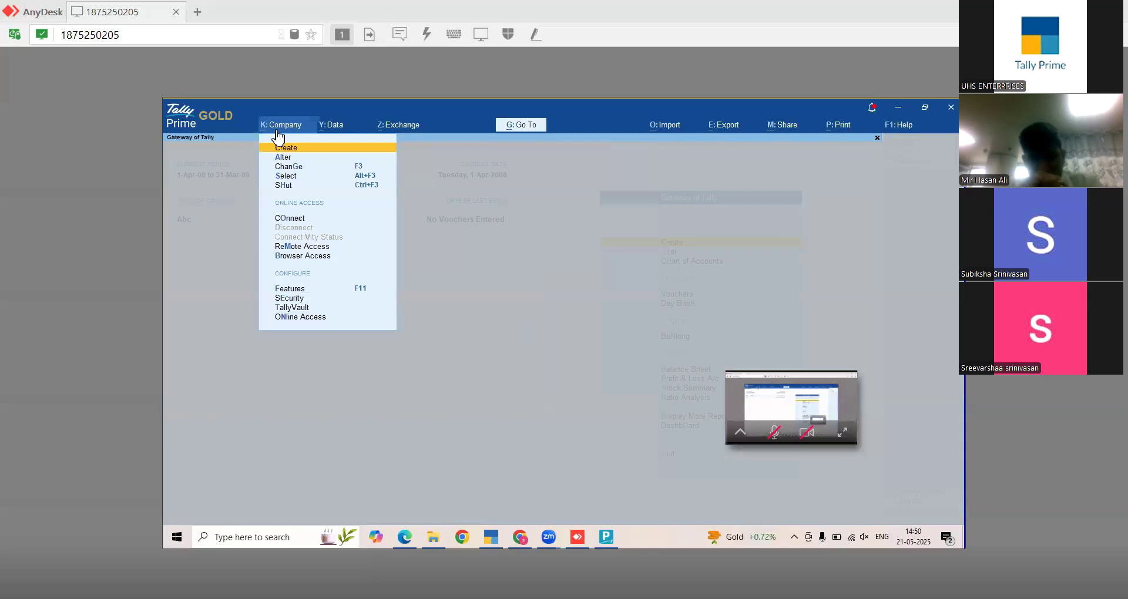
pyautogui.click(286, 178)
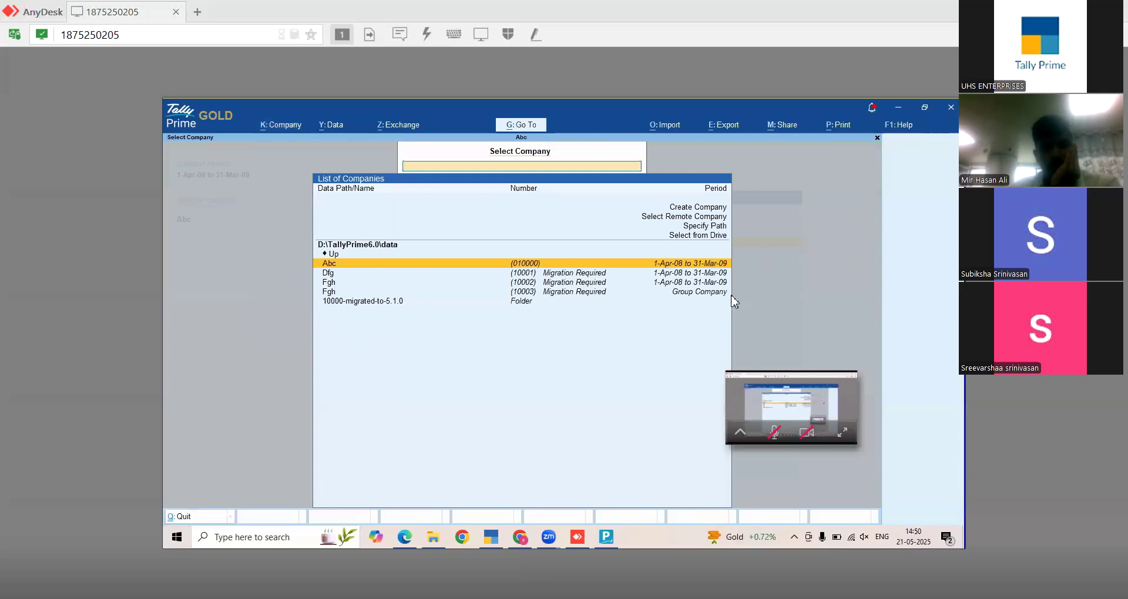
pyautogui.press('Return')
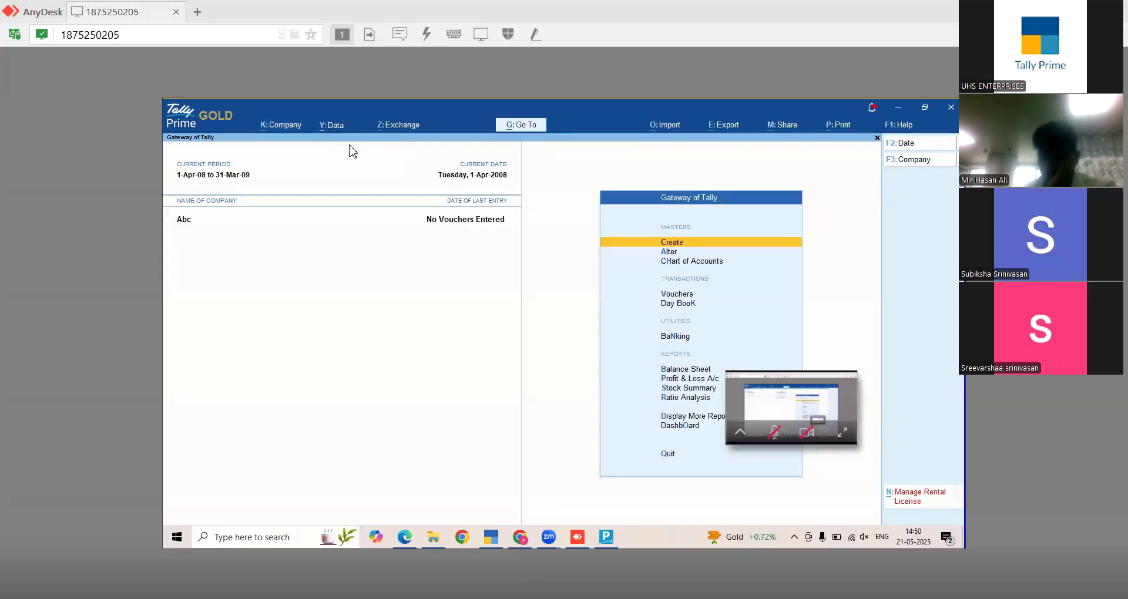
# - Start a company backup to D:\Tally Backup\21052025, creating that folder when prompted
pyautogui.click(331, 126)
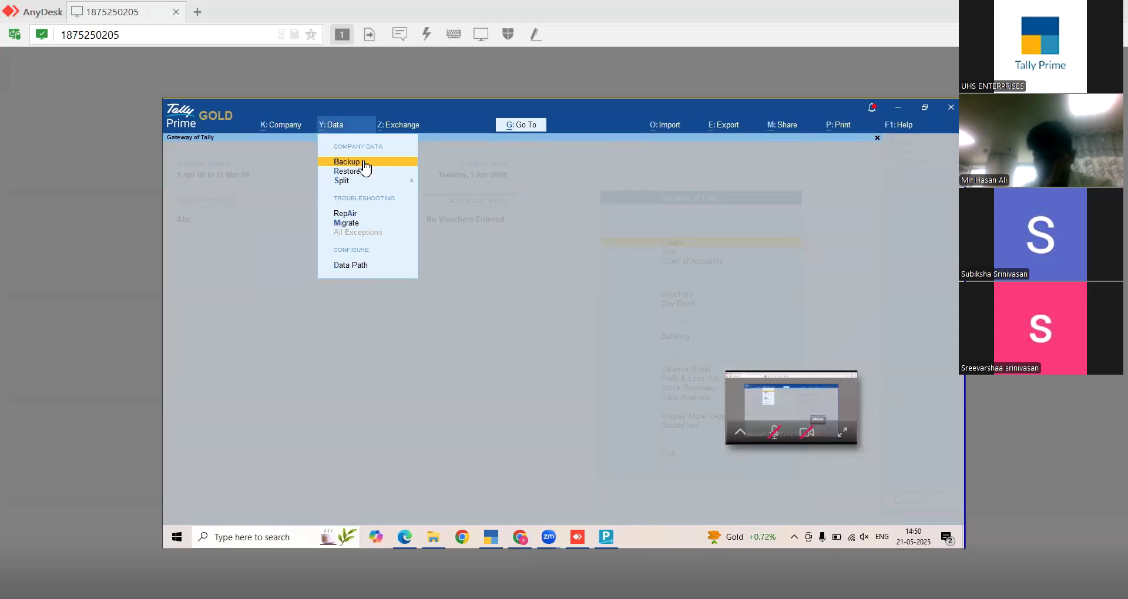
pyautogui.click(364, 163)
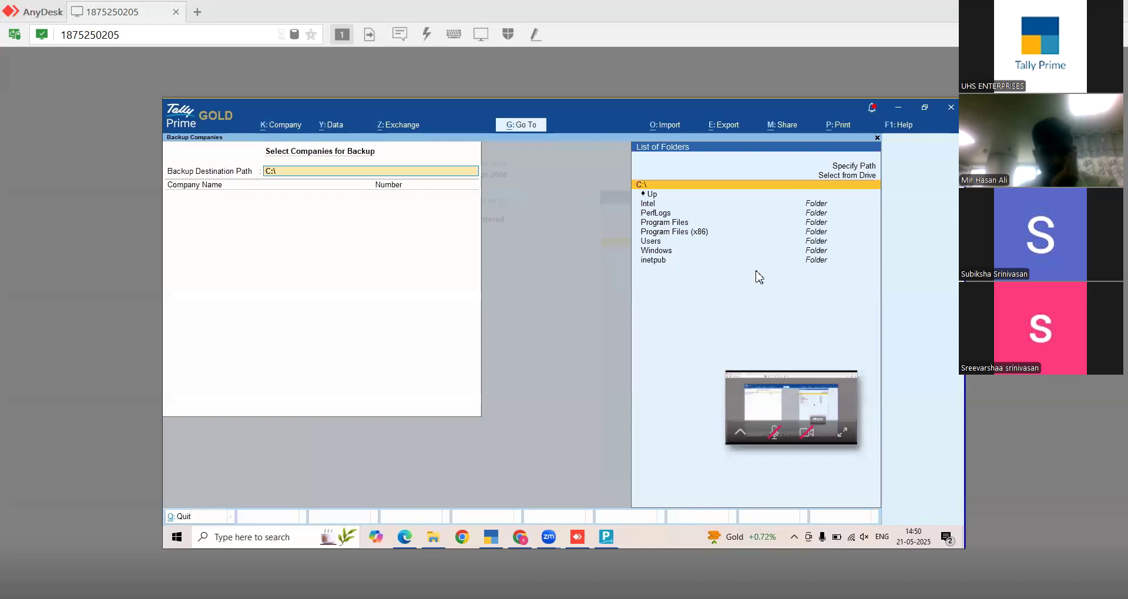
pyautogui.write('D:\\')
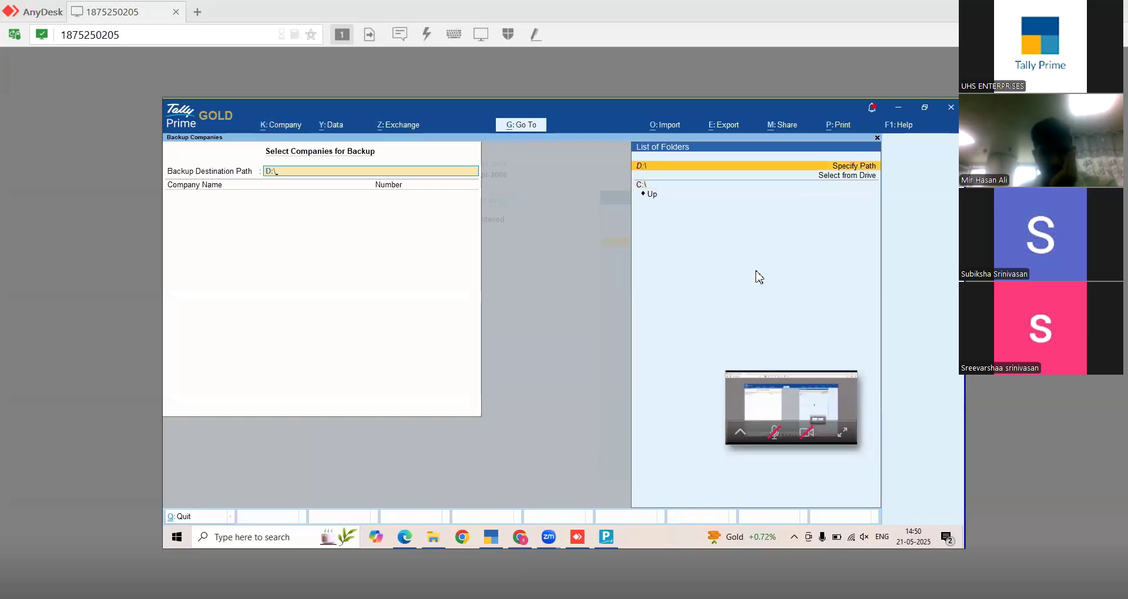
pyautogui.write('Tally Back')
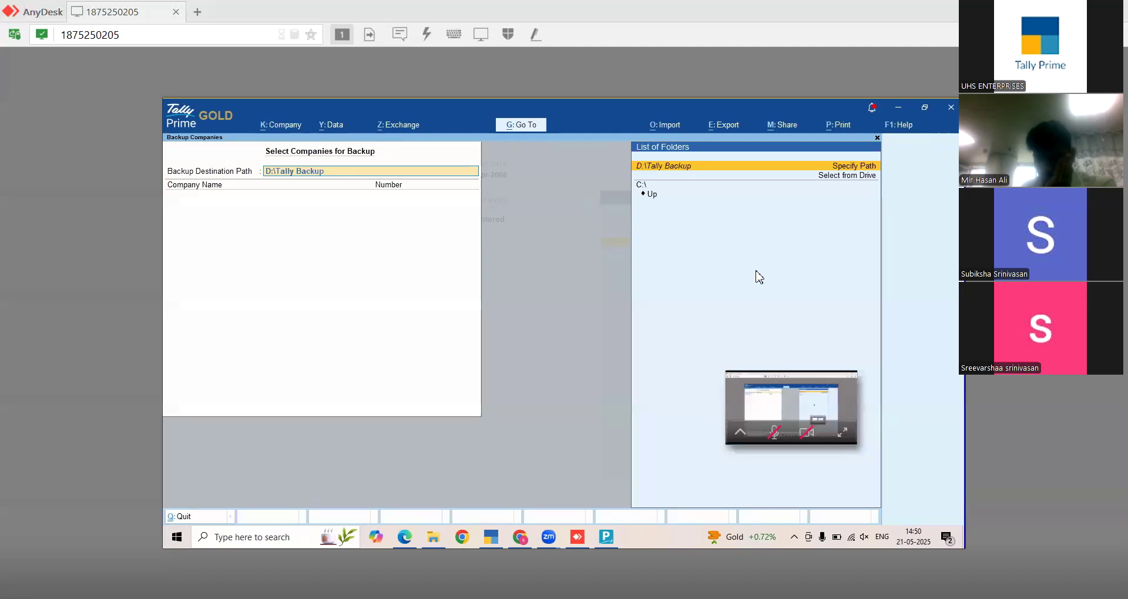
pyautogui.write('up')
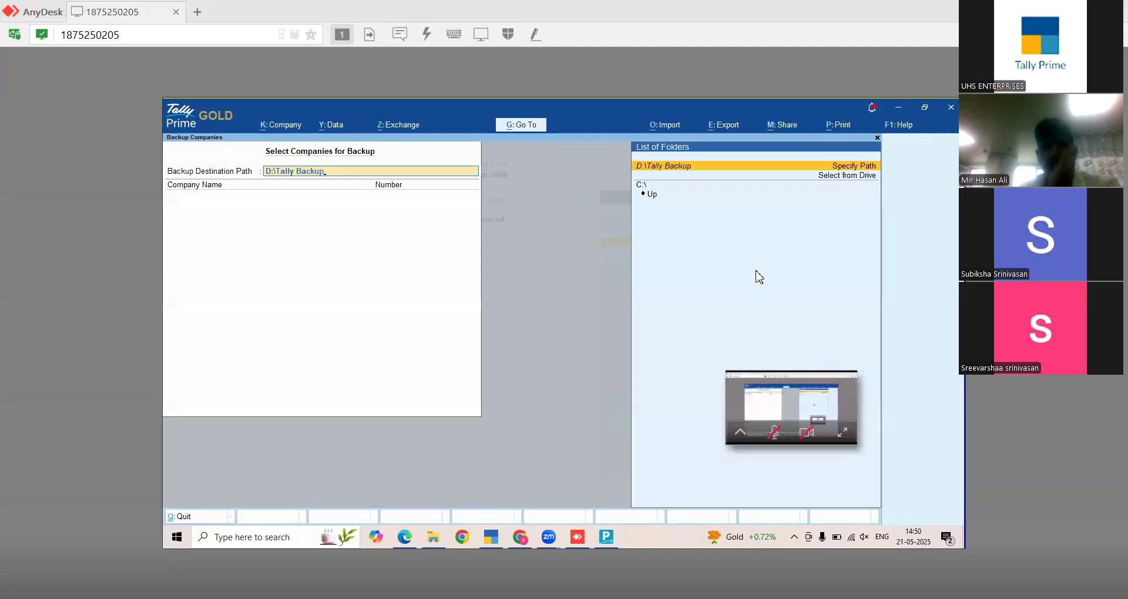
pyautogui.write('\\')
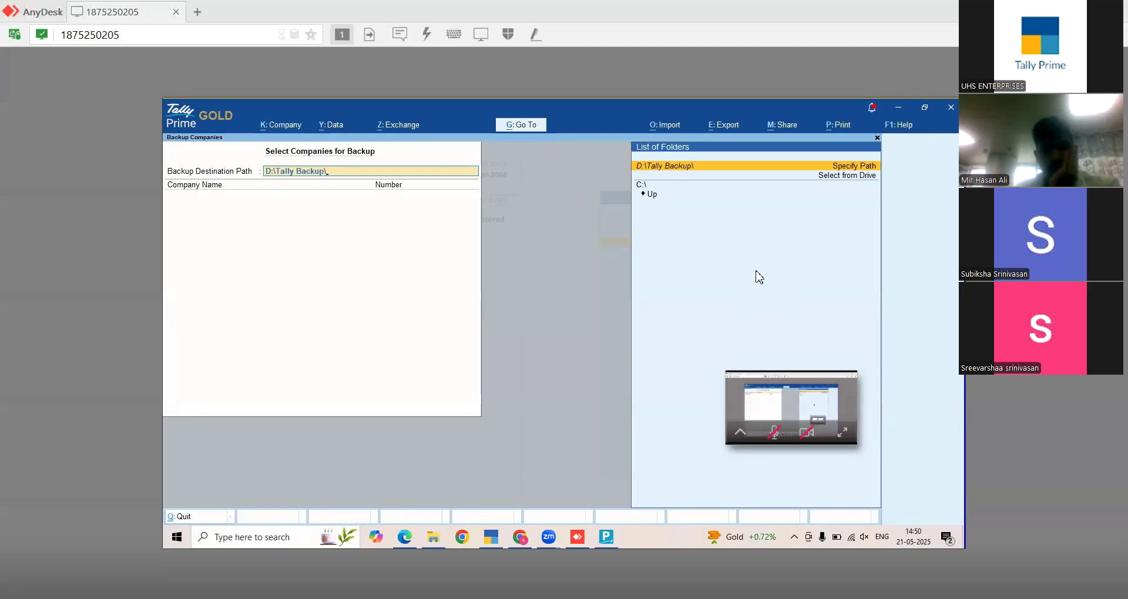
pyautogui.write('21052025')
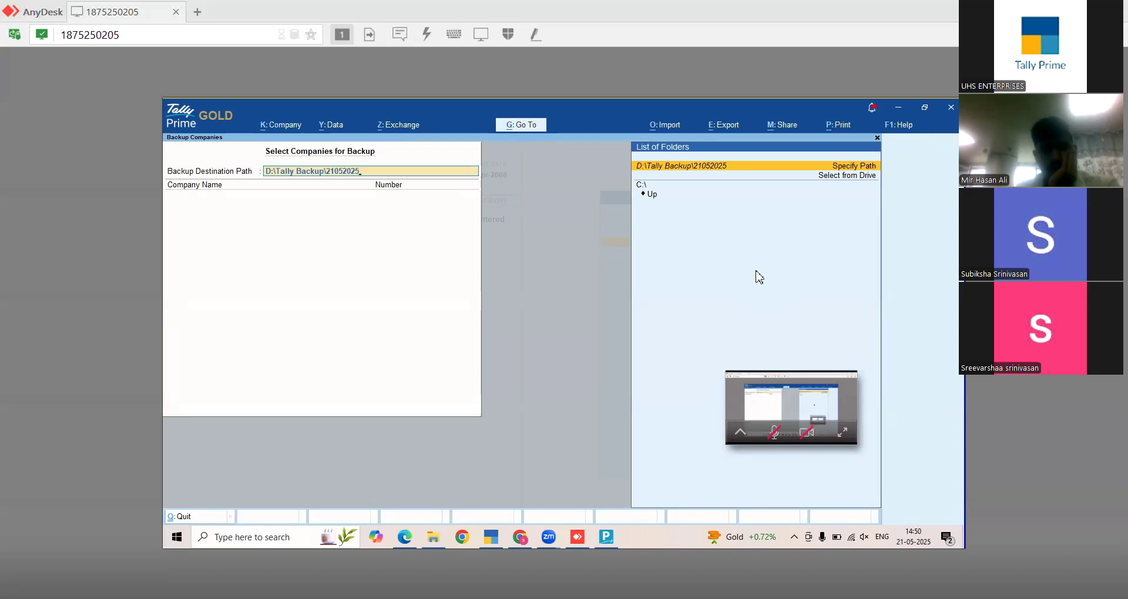
pyautogui.press('Return')
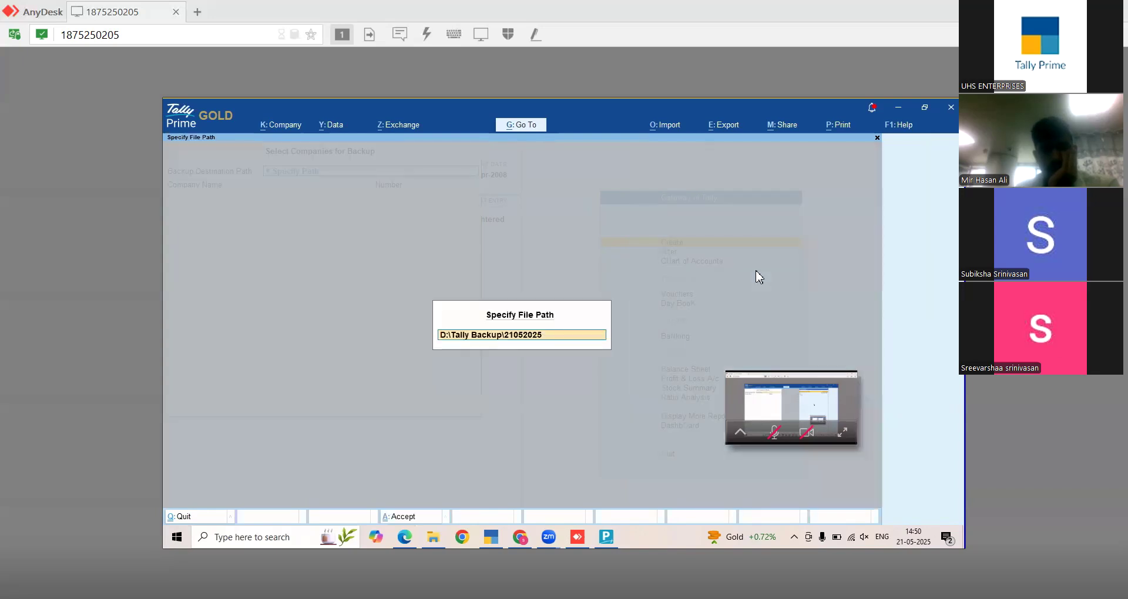
pyautogui.press('Return')
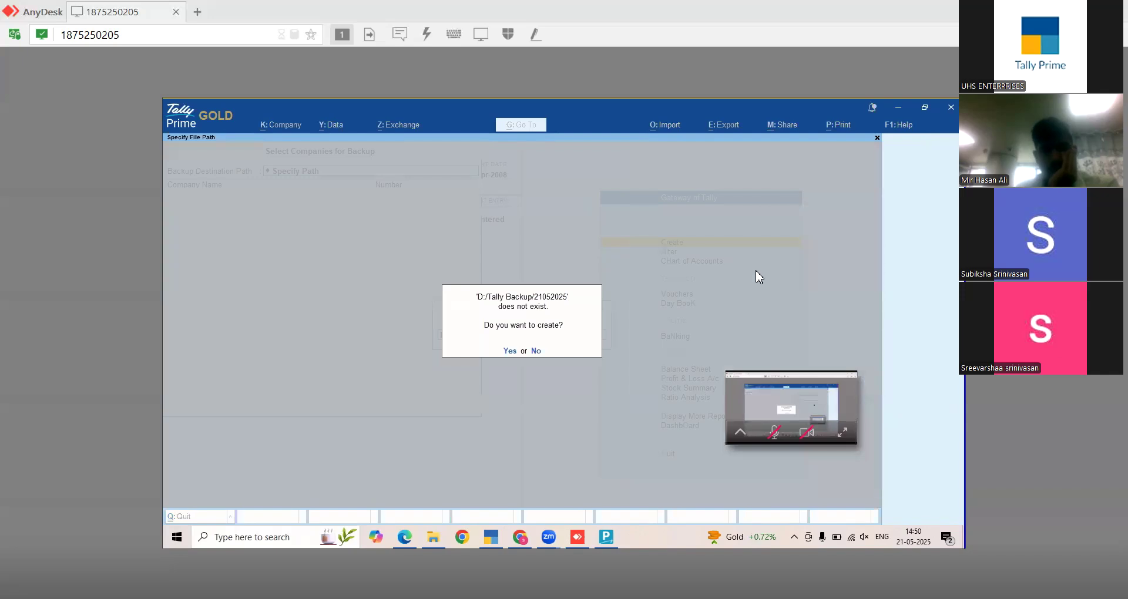
pyautogui.press('Return')
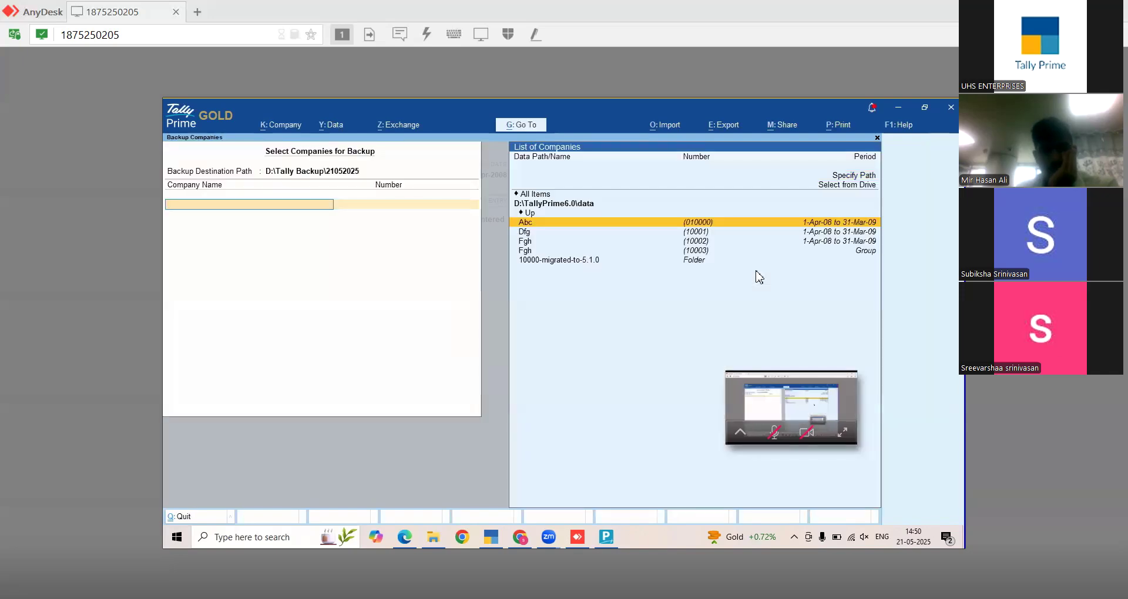
# - Browse the backup's company list to the D:\Tally.ERP9\Data companies folder
pyautogui.press('Down')
pyautogui.press('Down')
pyautogui.press('Down')
pyautogui.press('Down')
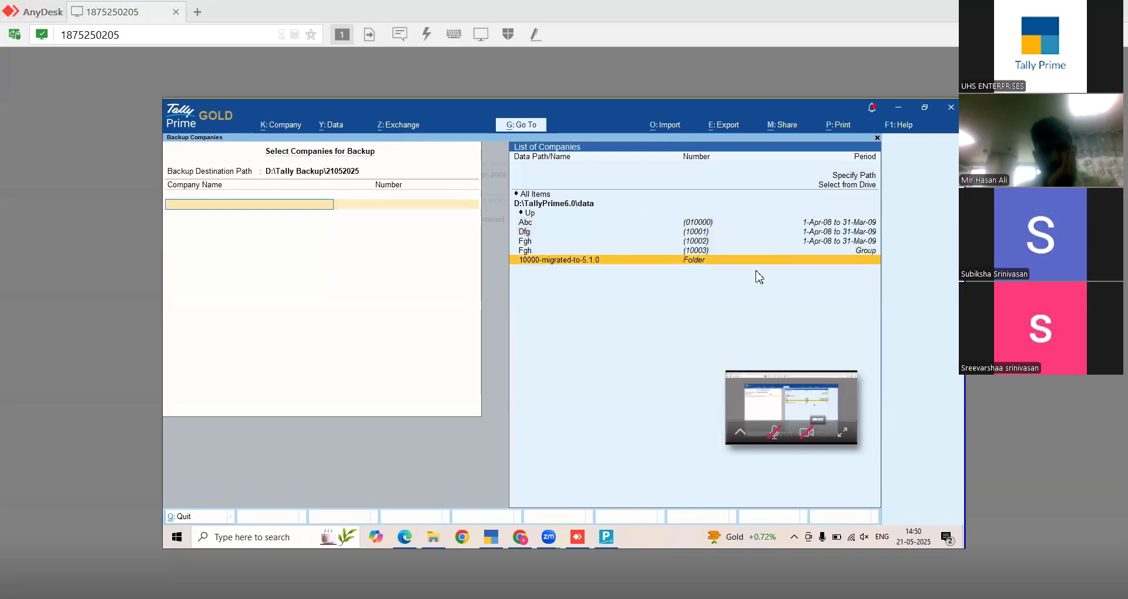
pyautogui.press('Up')
pyautogui.press('Up')
pyautogui.press('Up')
pyautogui.press('Up')
pyautogui.press('Up')
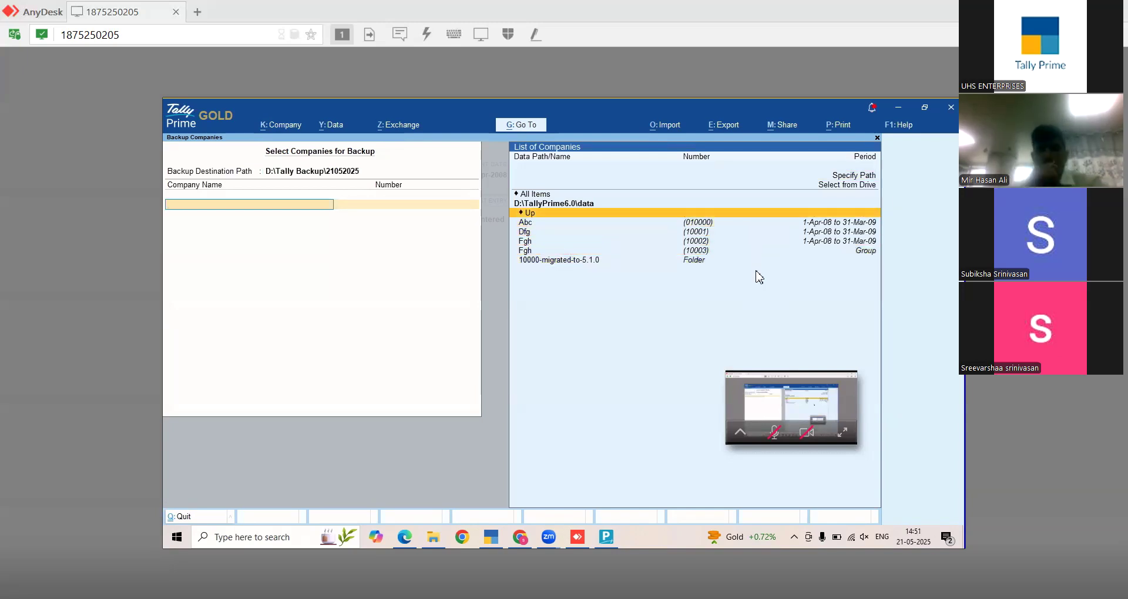
pyautogui.press('Up')
pyautogui.press('Up')
pyautogui.press('Down')
pyautogui.press('Down')
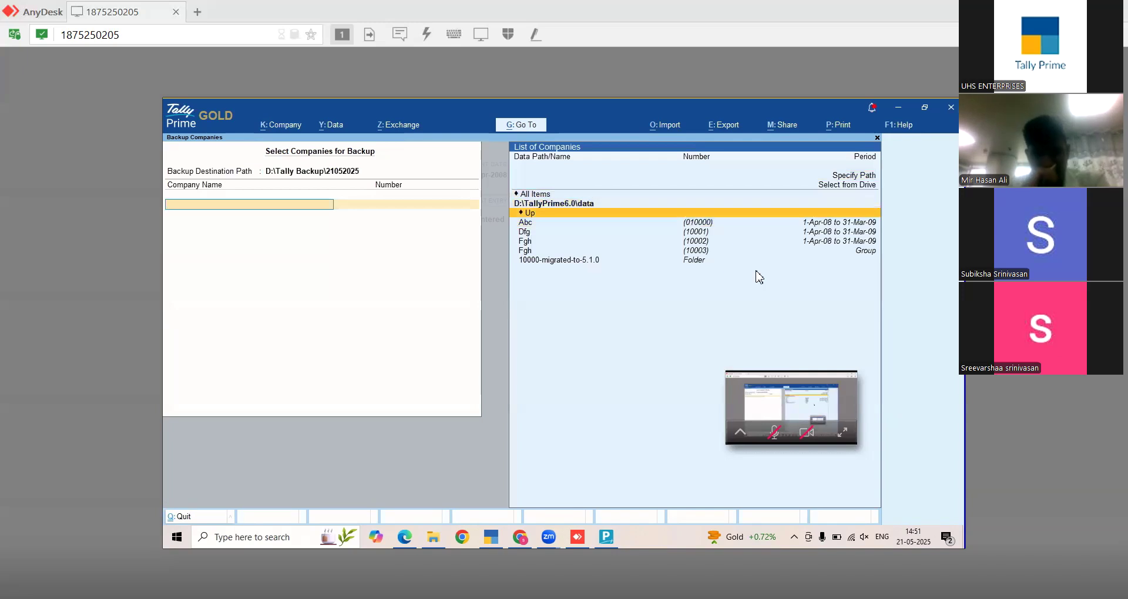
pyautogui.press('Return')
pyautogui.press('Return')
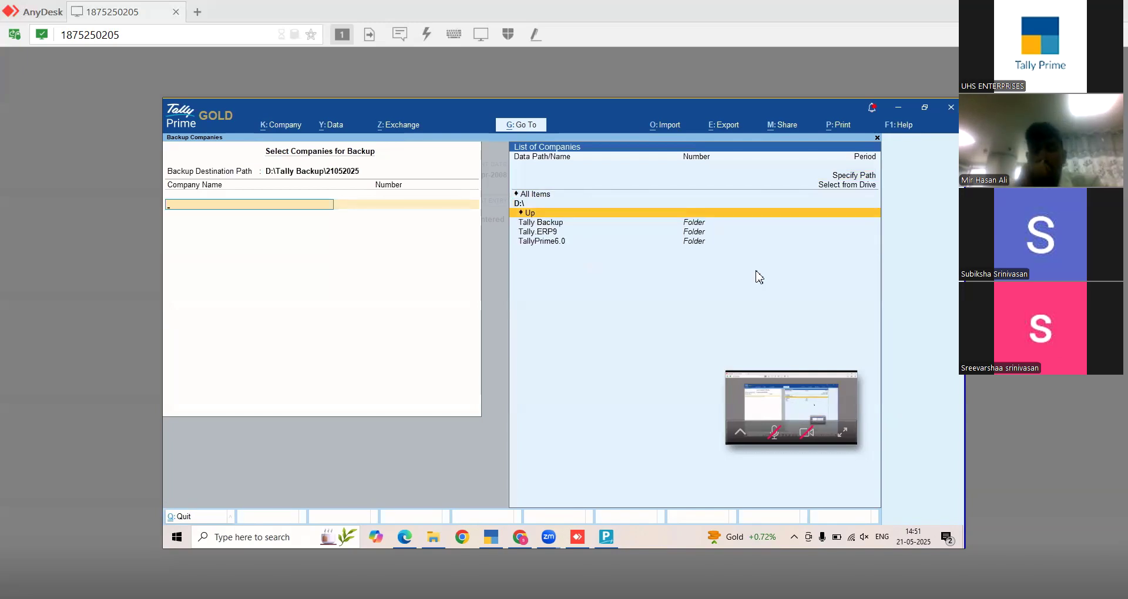
pyautogui.press('Down')
pyautogui.press('Down')
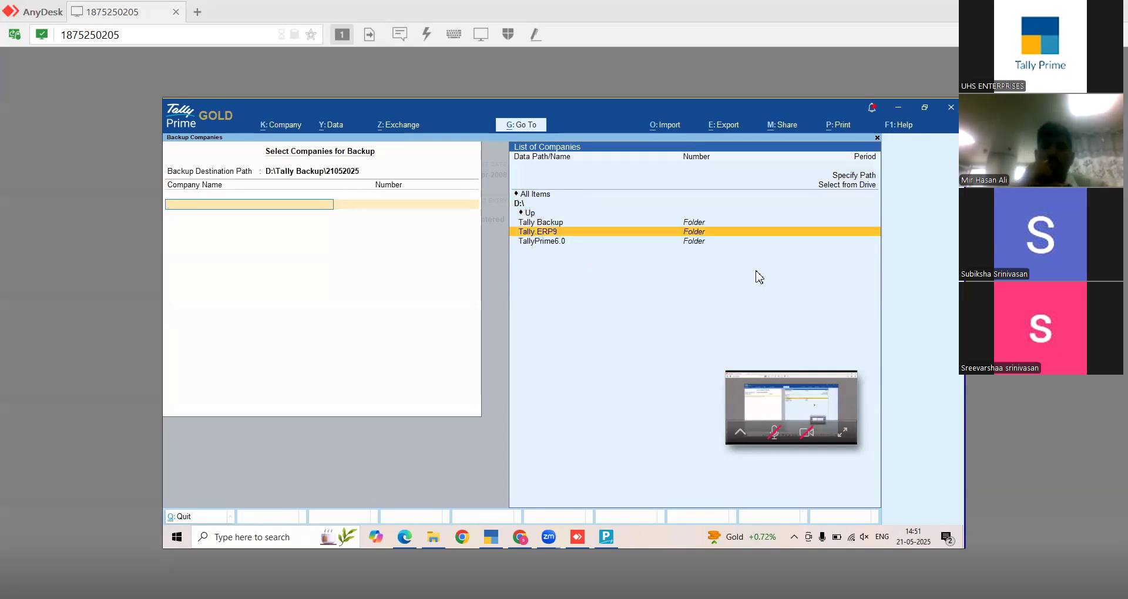
pyautogui.press('Return')
pyautogui.press('Return')
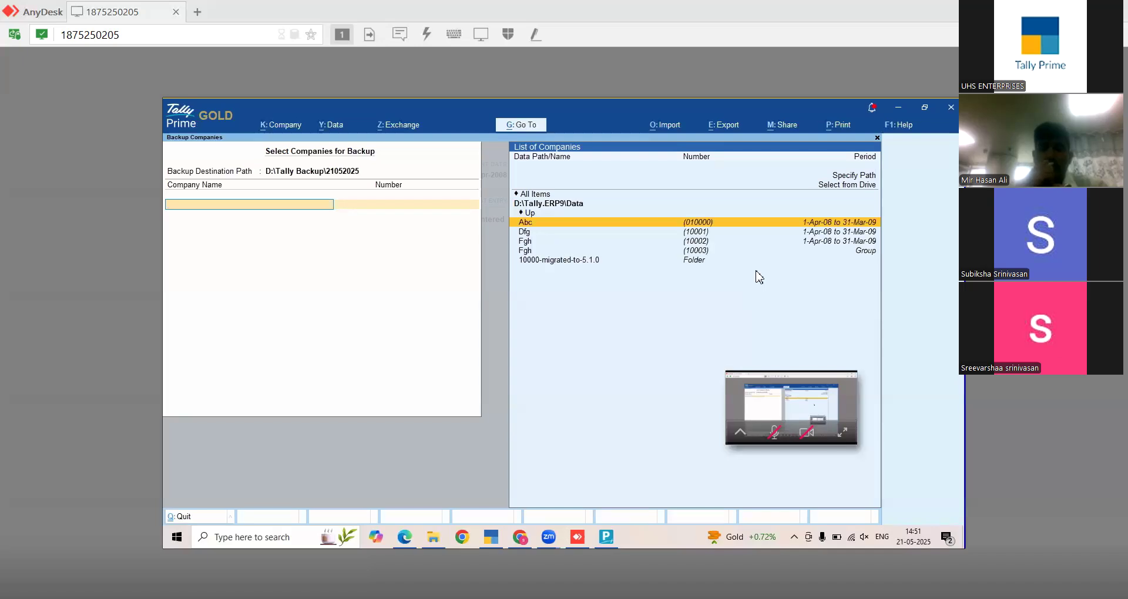
pyautogui.press('Return')
pyautogui.press('Return')
pyautogui.press('Return')
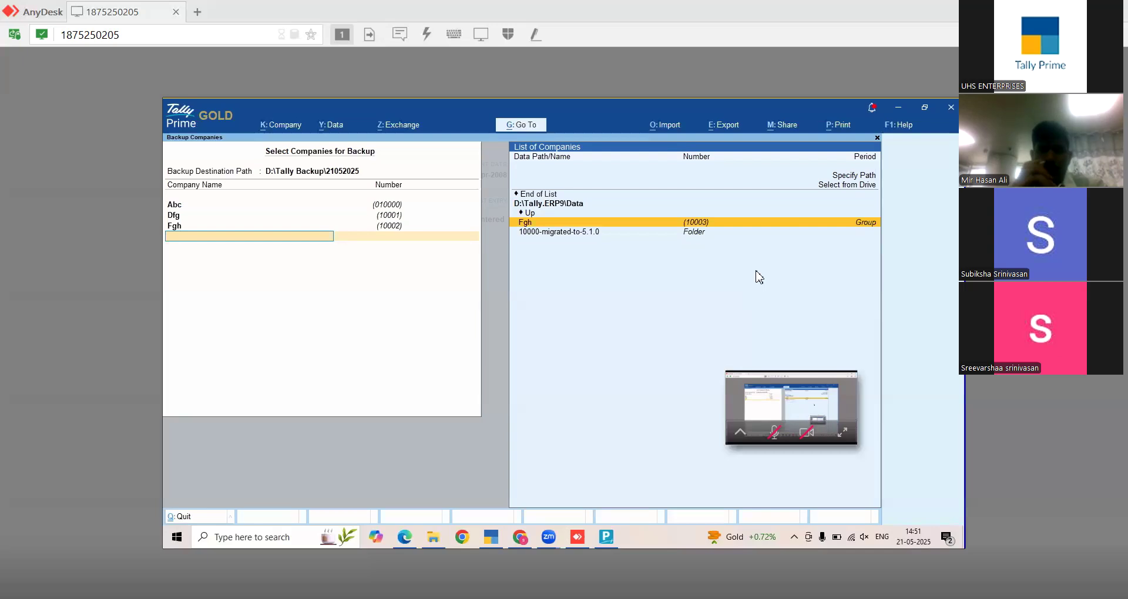
pyautogui.press('Up')
pyautogui.press('Up')
pyautogui.press('Up')
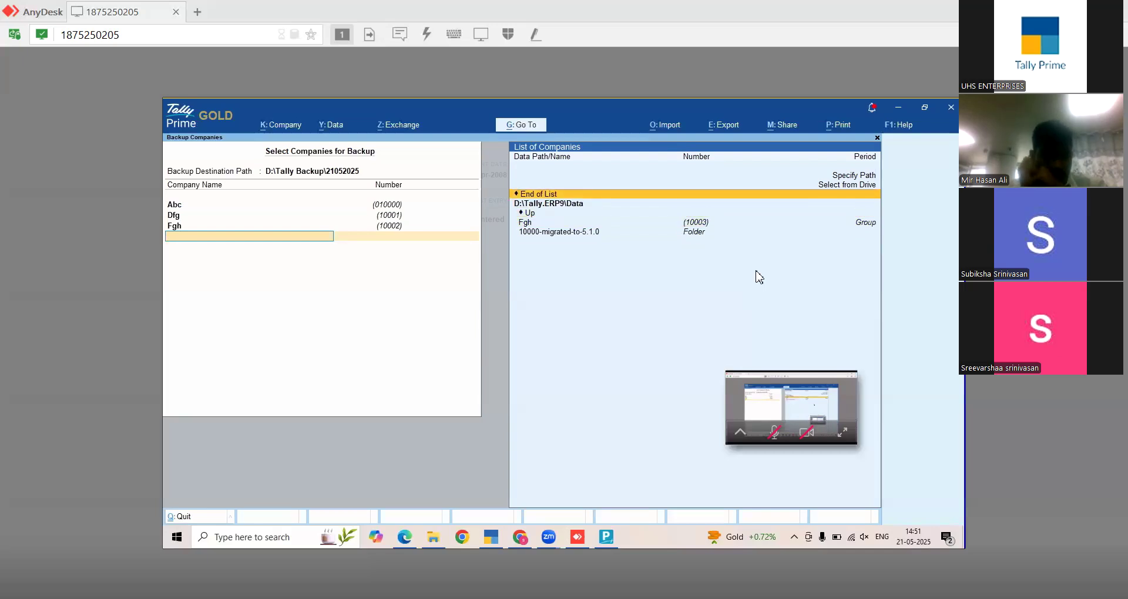
pyautogui.press('Return')
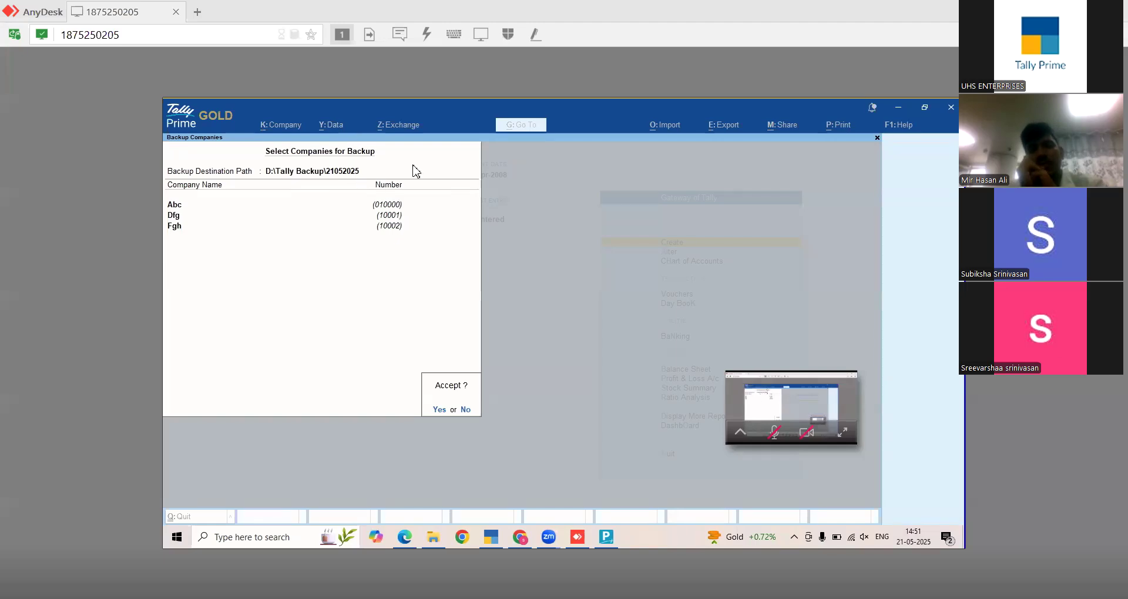
# - Add Fgh (10003) to the backup list and accept to run the backup
pyautogui.press('Escape')
pyautogui.press('Up')
pyautogui.press('Up')
pyautogui.press('Up')
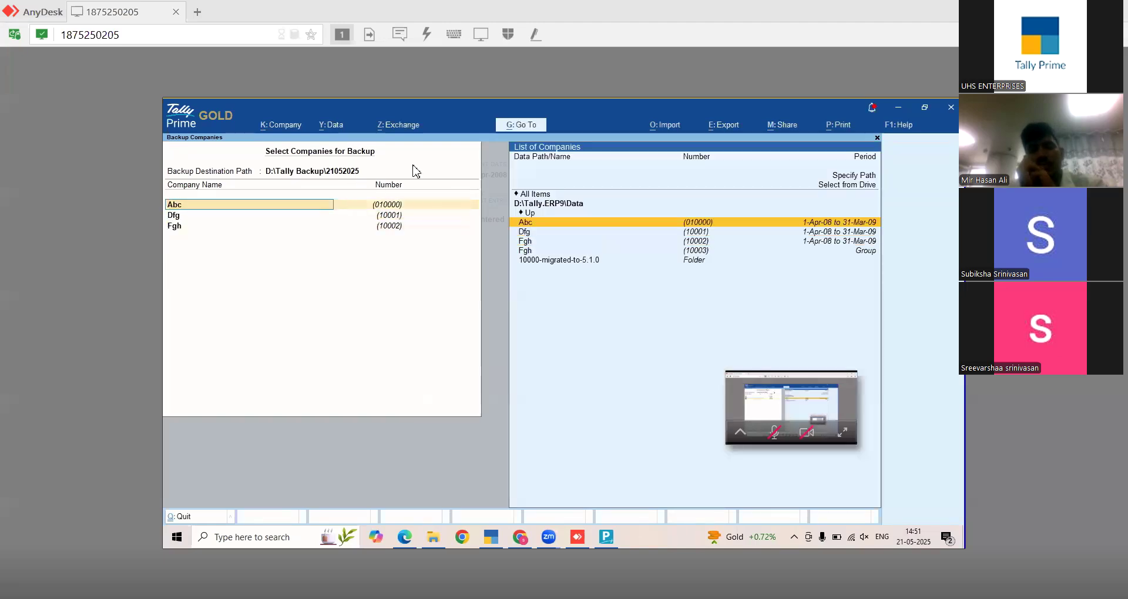
pyautogui.press('Down')
pyautogui.press('Down')
pyautogui.press('Down')
pyautogui.press('Down')
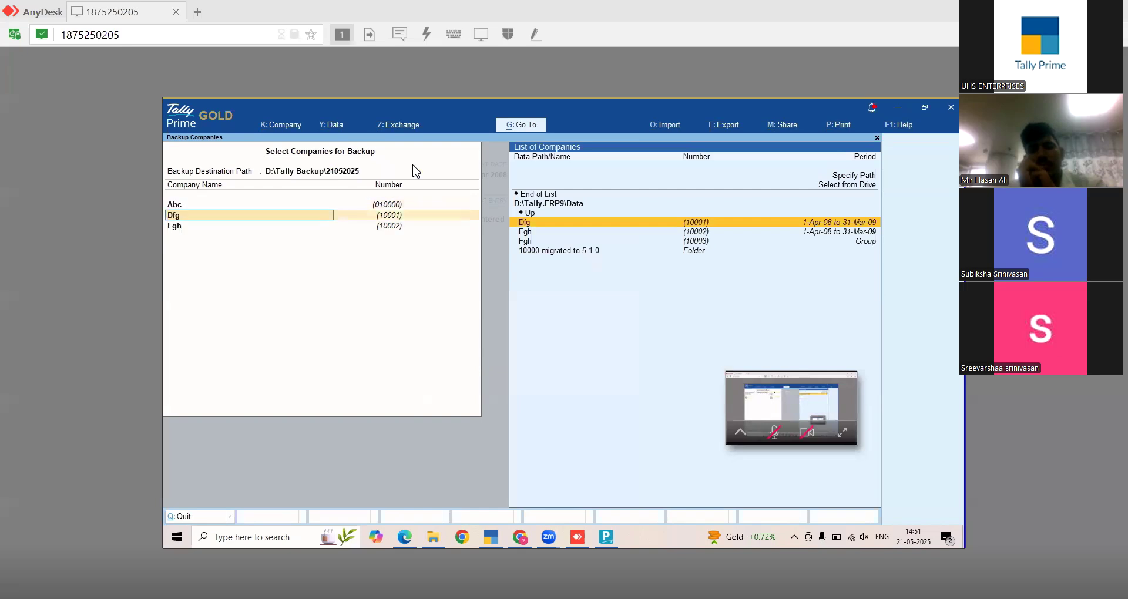
pyautogui.press('Return')
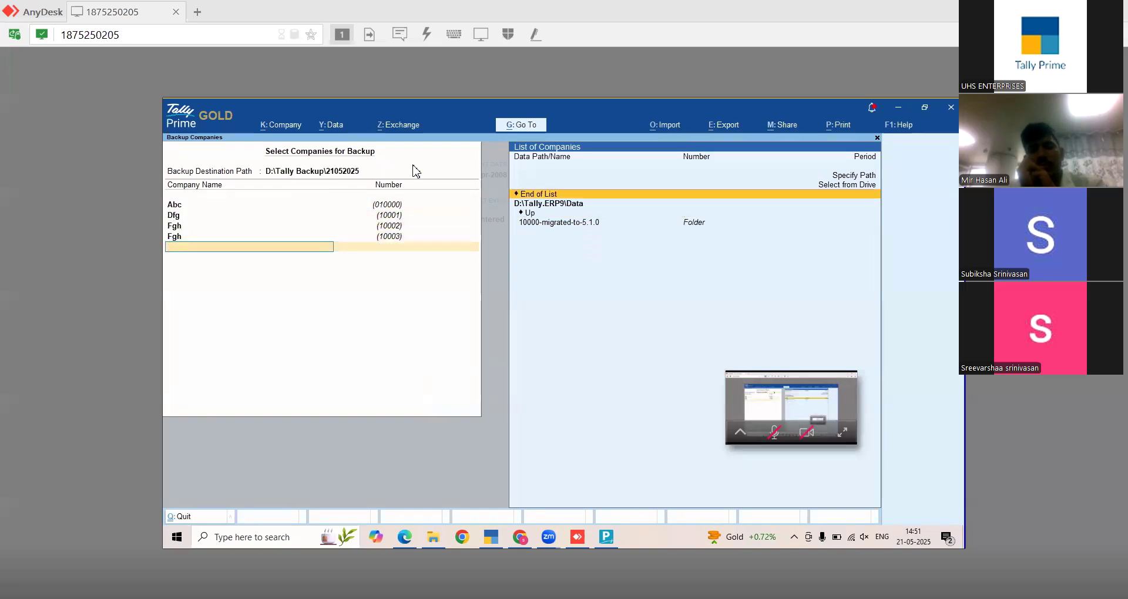
pyautogui.press('Return')
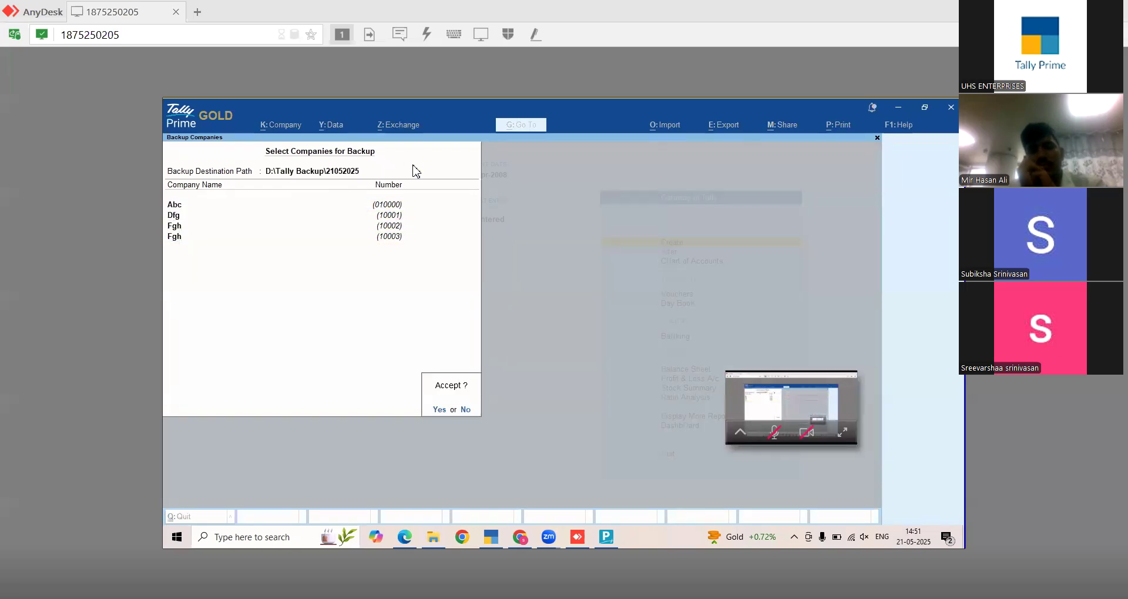
pyautogui.press('n')
pyautogui.press('Up')
pyautogui.press('Up')
pyautogui.press('Up')
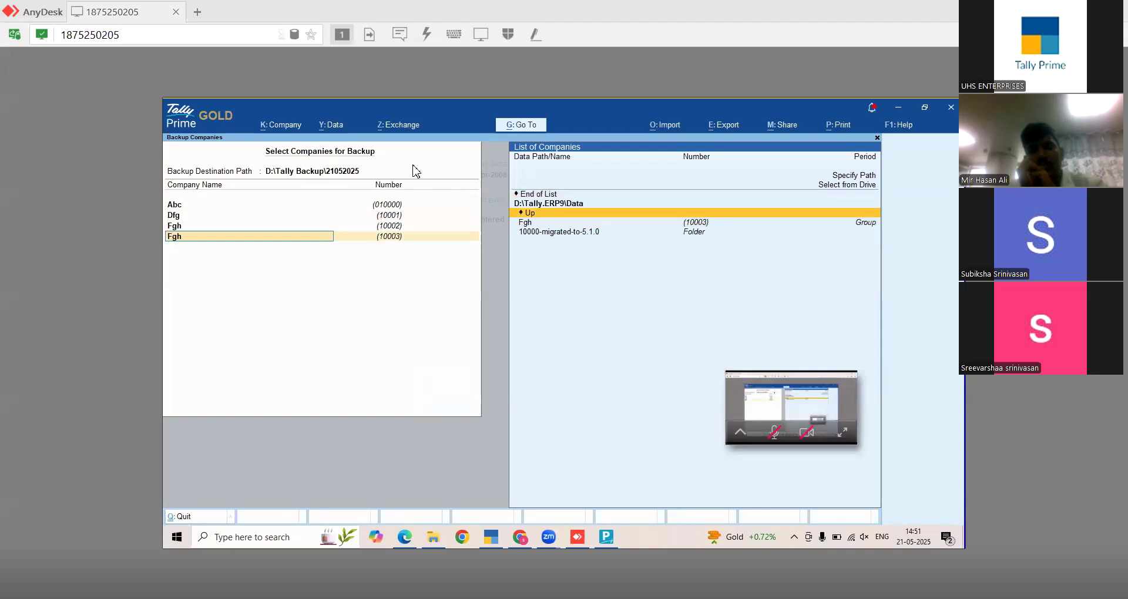
pyautogui.press('Return')
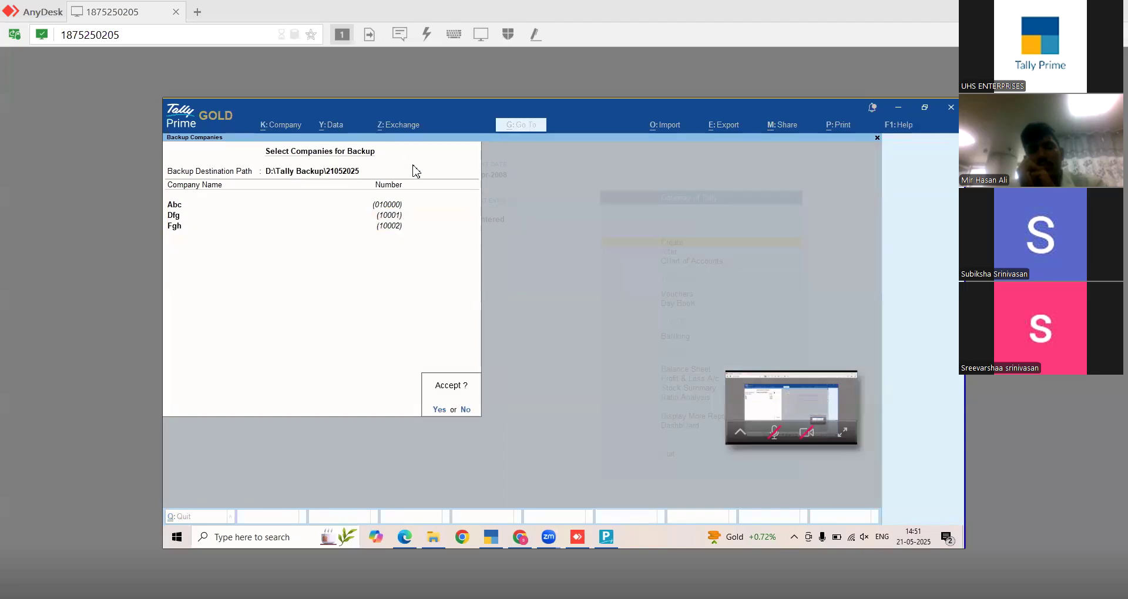
pyautogui.press('y')
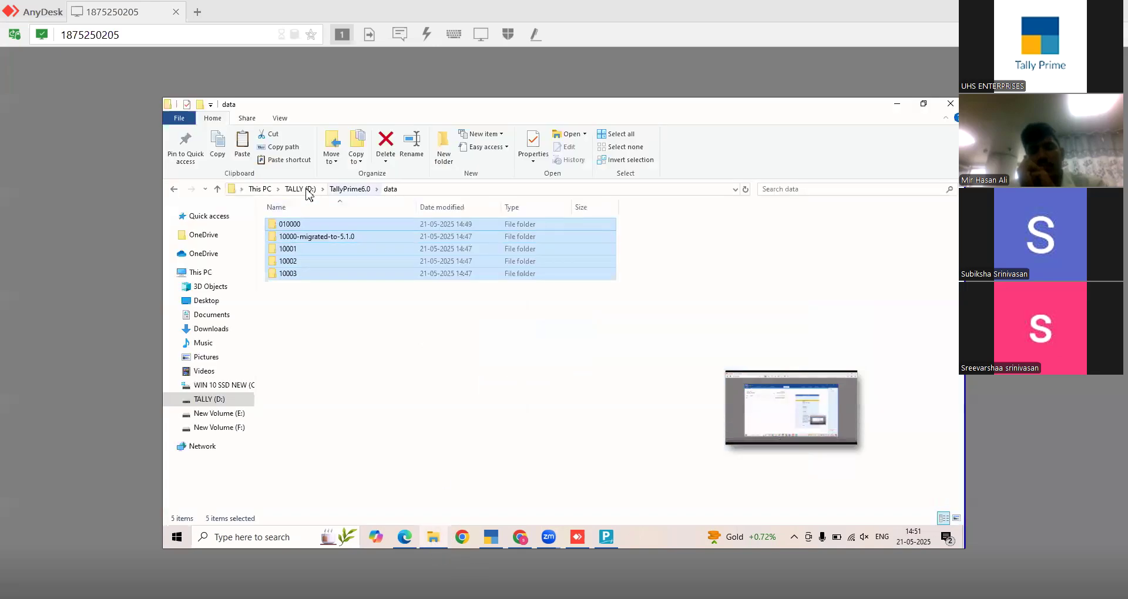
# - Open D:\Tally Backup\21052025 and try opening the TBK1800_010000 archive
pyautogui.click(304, 190)
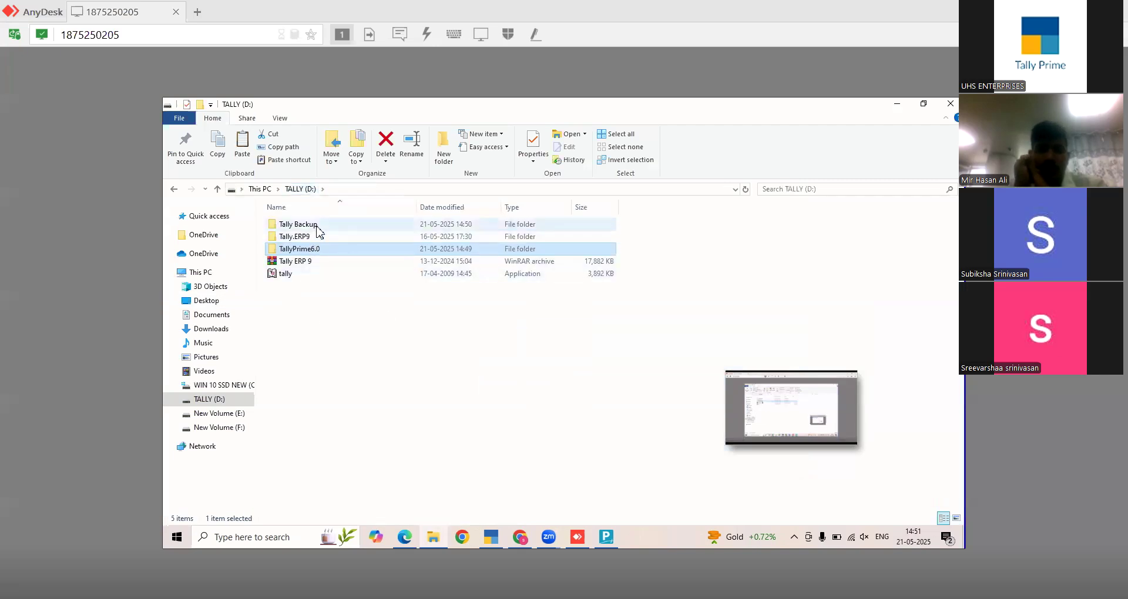
pyautogui.doubleClick(315, 227)
pyautogui.doubleClick(305, 229)
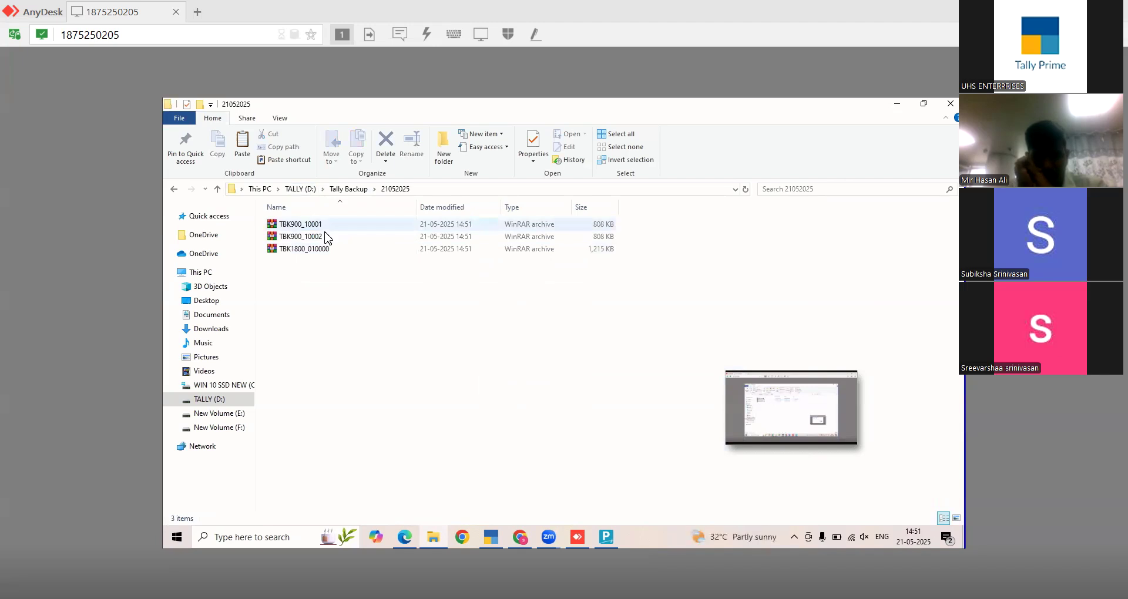
pyautogui.click(330, 238)
pyautogui.click(339, 249)
pyautogui.doubleClick(339, 249)
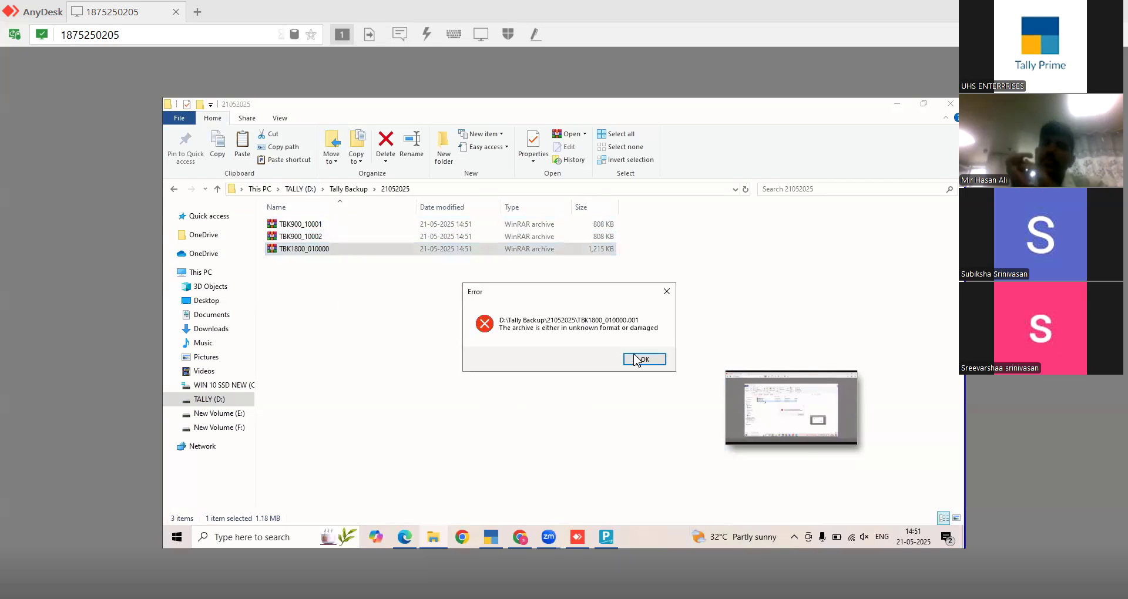
# - Dismiss the WinRAR error, help and license windows and clear the file selection
pyautogui.click(643, 360)
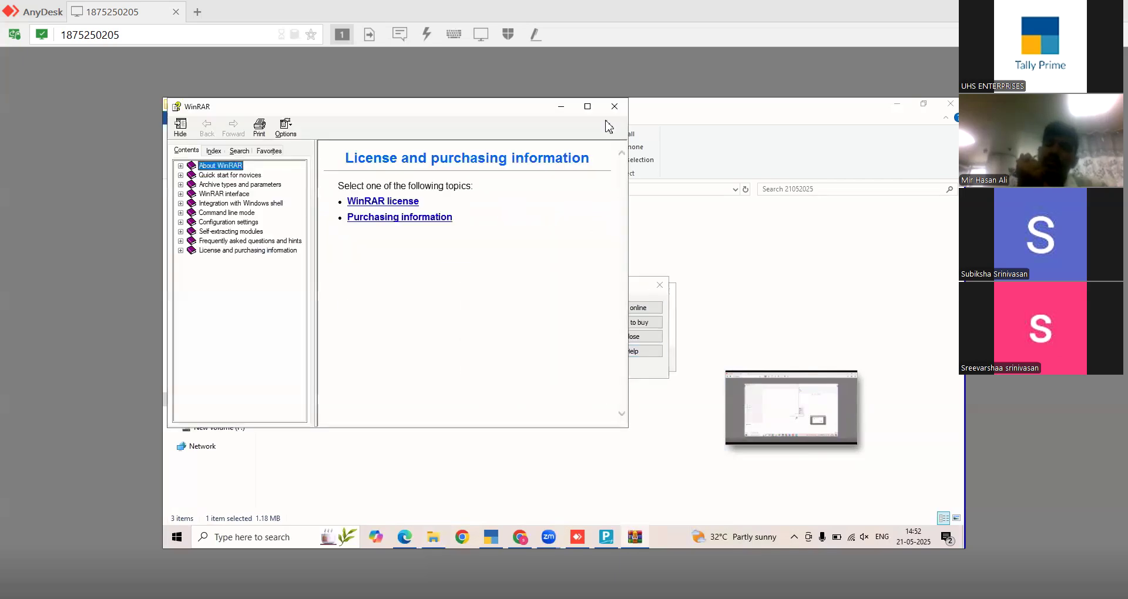
pyautogui.click(615, 107)
pyautogui.click(659, 285)
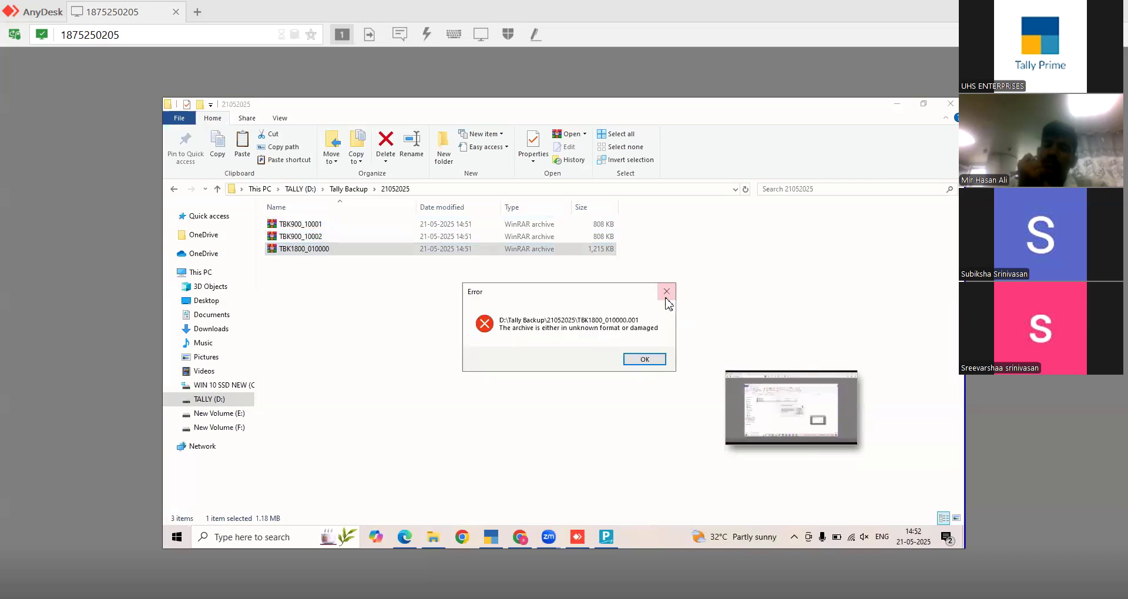
pyautogui.click(668, 293)
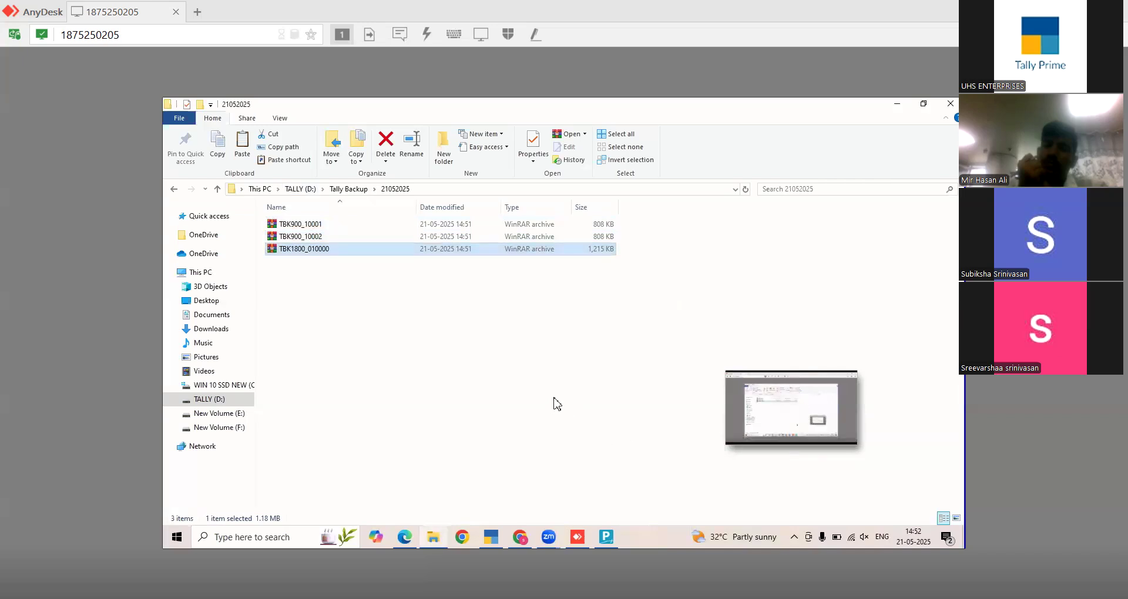
pyautogui.click(555, 401)
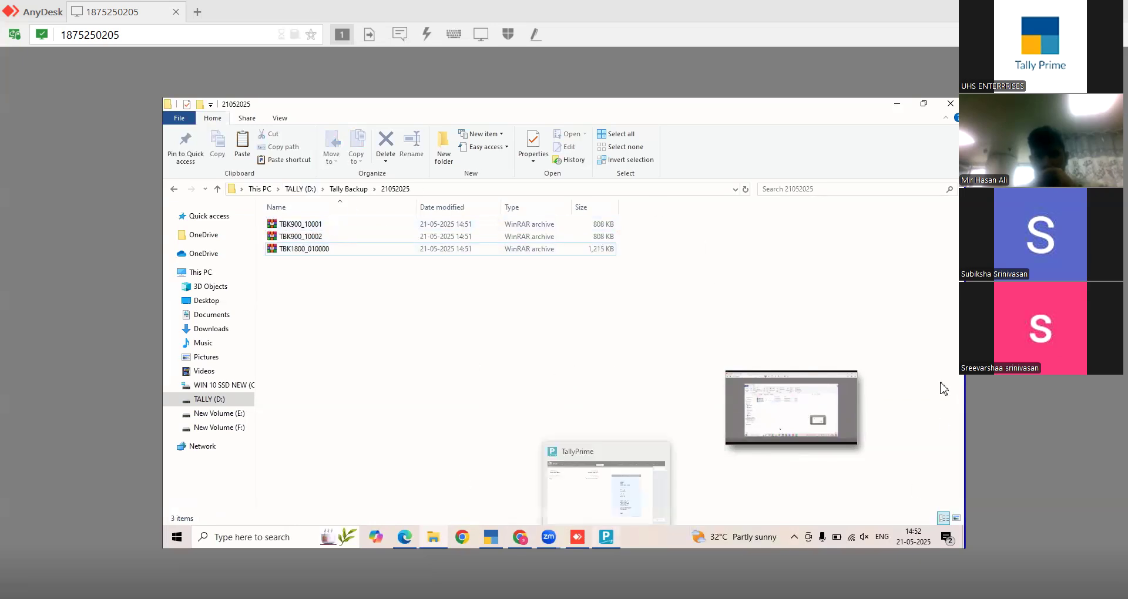
pyautogui.click(606, 536)
pyautogui.click(336, 128)
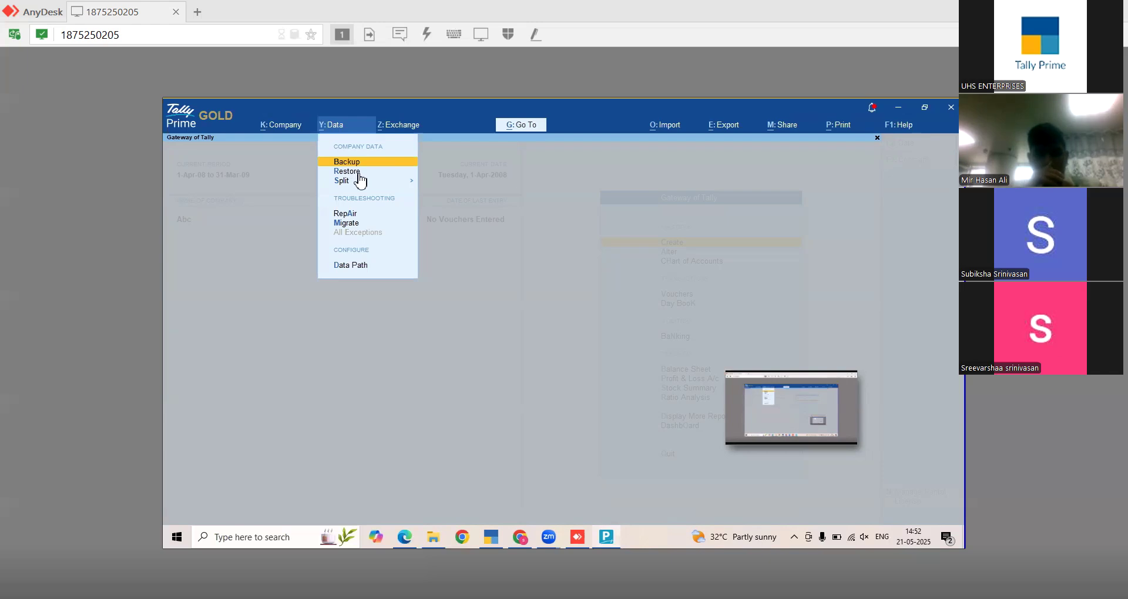
pyautogui.click(430, 541)
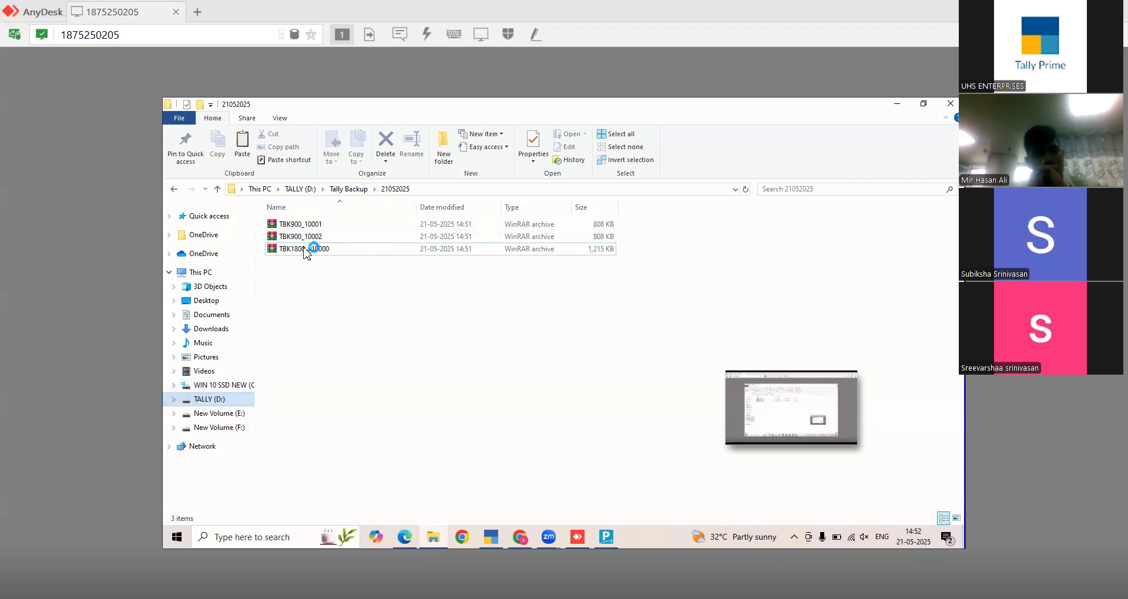
# - Copy the five company folders from D:\TallyPrime6.0\data and paste them into D:\Tally Backup\21052025
pyautogui.hotkey('alt', 'Up')
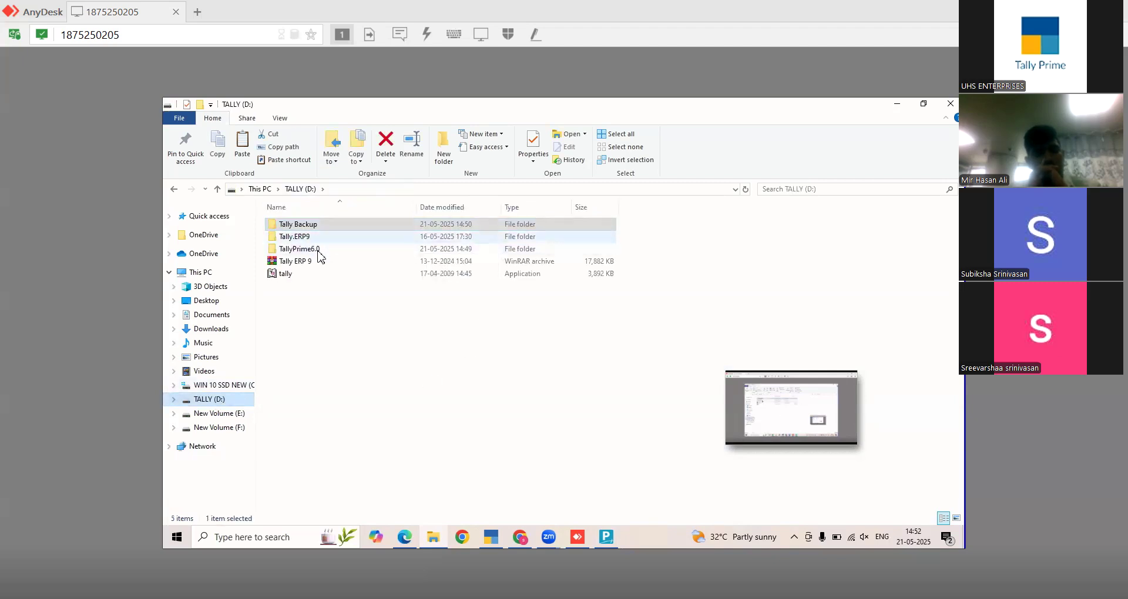
pyautogui.doubleClick(312, 246)
pyautogui.doubleClick(309, 237)
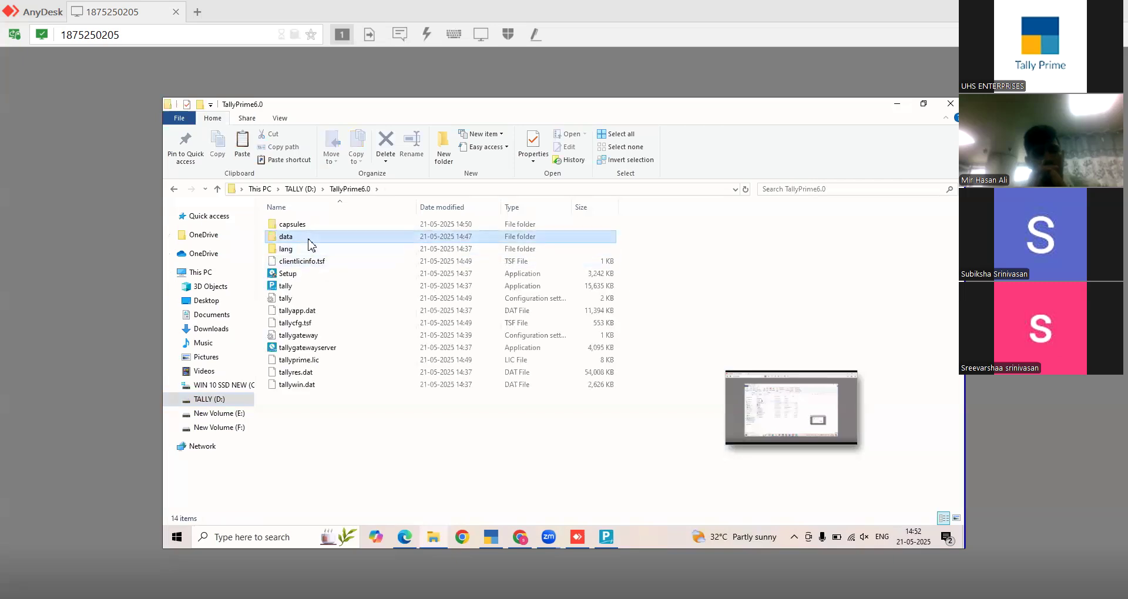
pyautogui.hotkey('ctrl', 'a')
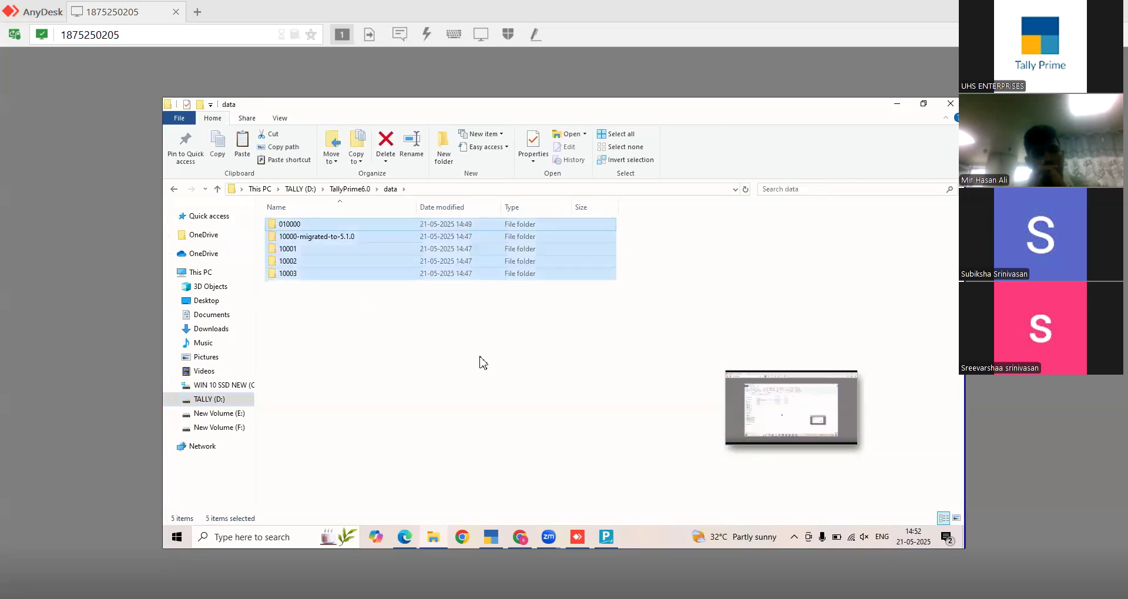
pyautogui.click(294, 189)
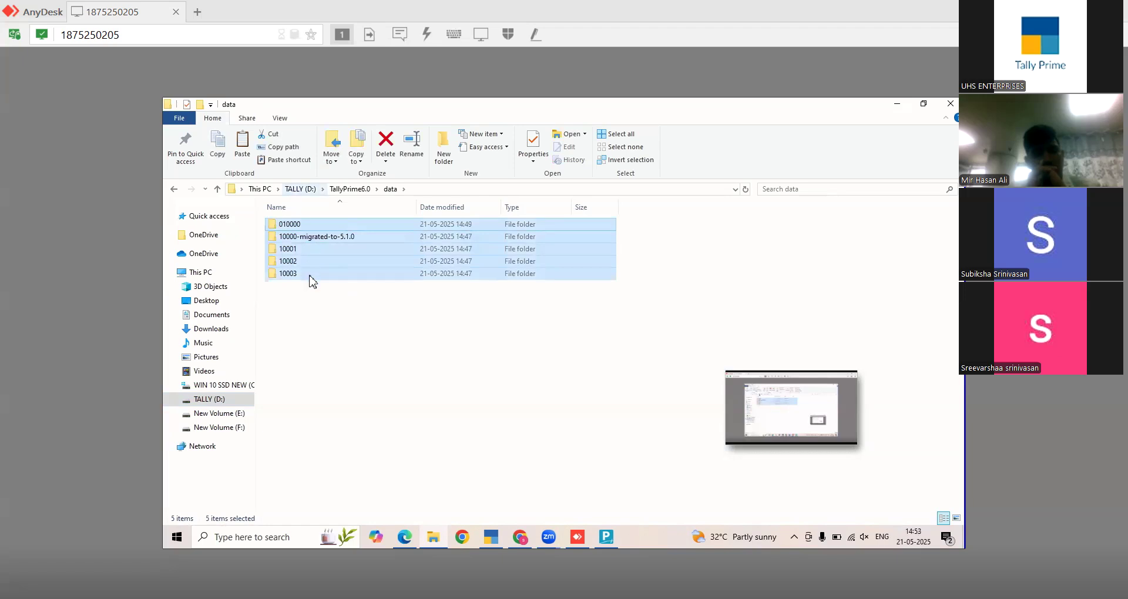
pyautogui.doubleClick(313, 228)
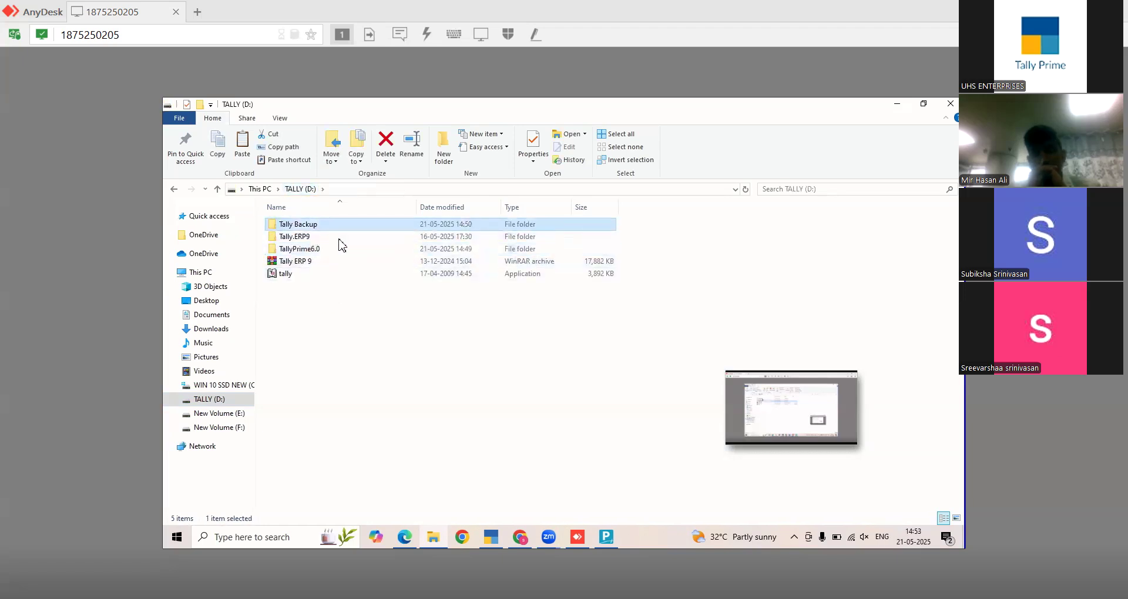
pyautogui.click(312, 227)
pyautogui.hotkey('ctrl', 'v')
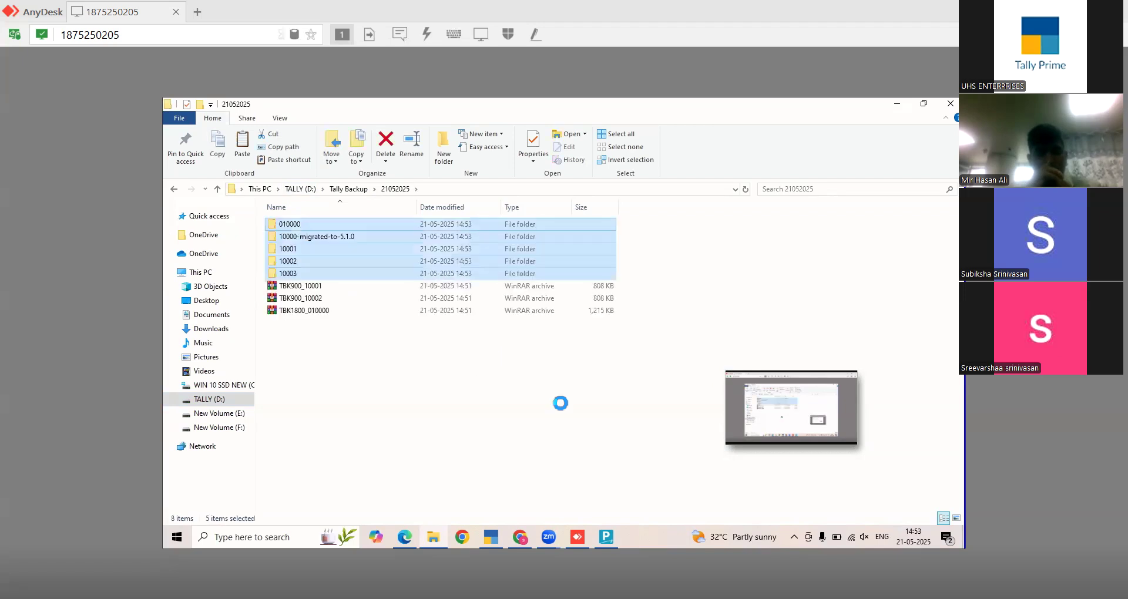
# - Select and review the pasted company folders and the three backup archives in 21052025
pyautogui.click(647, 393)
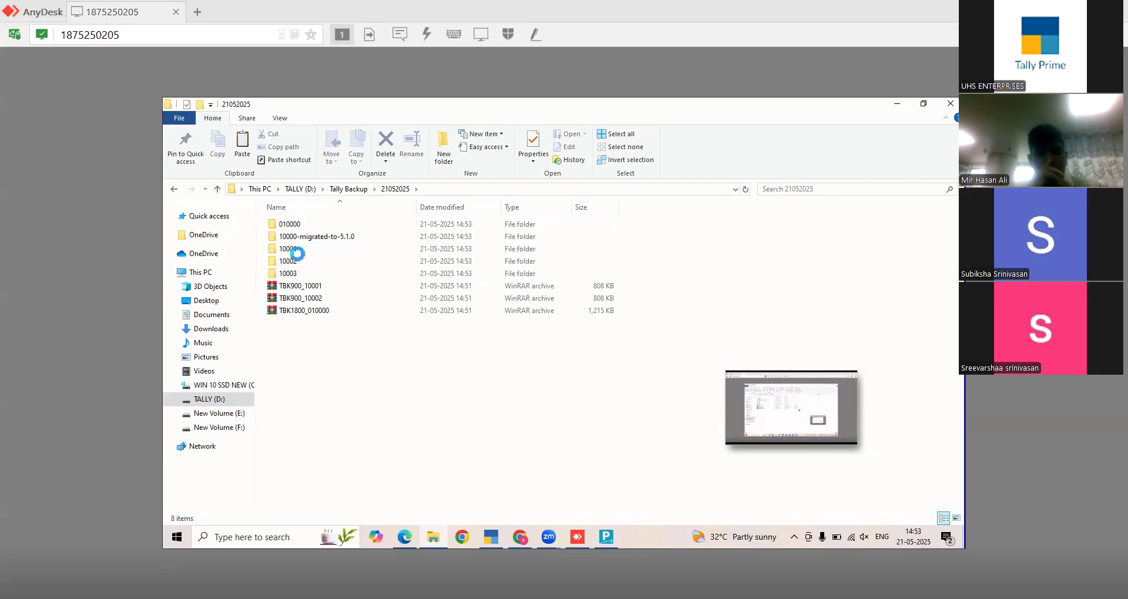
pyautogui.click(314, 298)
pyautogui.click(317, 312)
pyautogui.moveTo(647, 262); pyautogui.dragTo(369, 201)
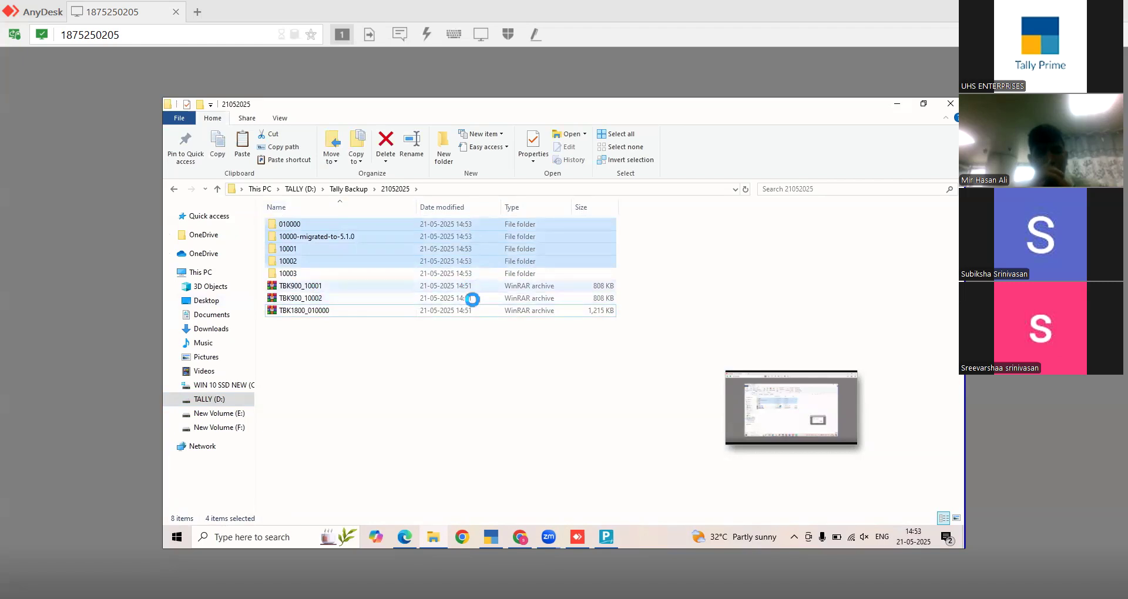
pyautogui.moveTo(634, 285); pyautogui.dragTo(568, 312)
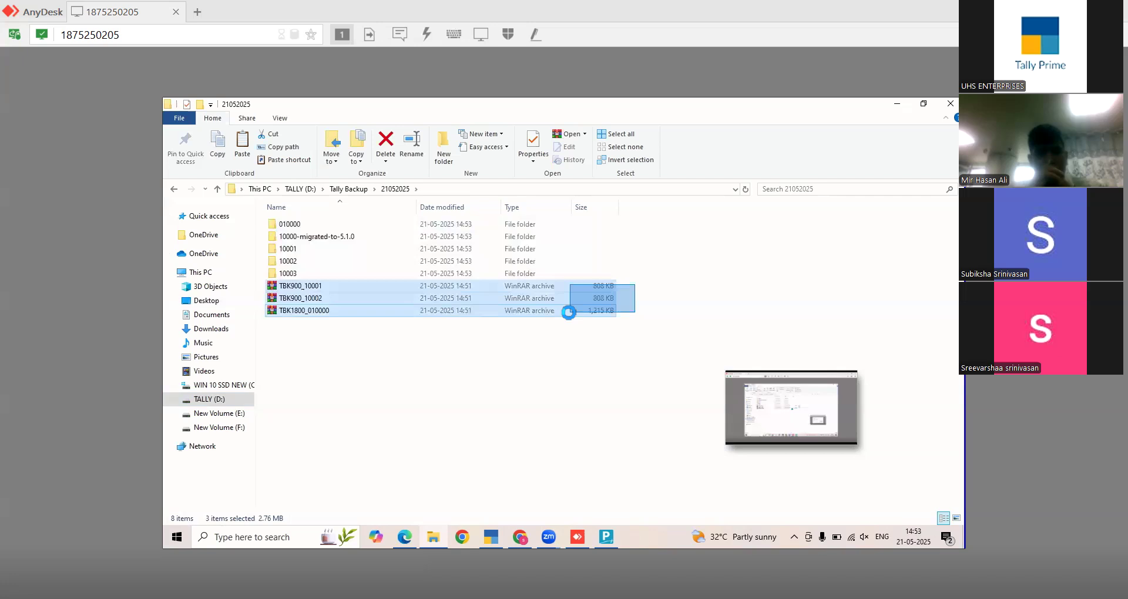
pyautogui.click(656, 271)
pyautogui.moveTo(656, 271); pyautogui.dragTo(326, 220)
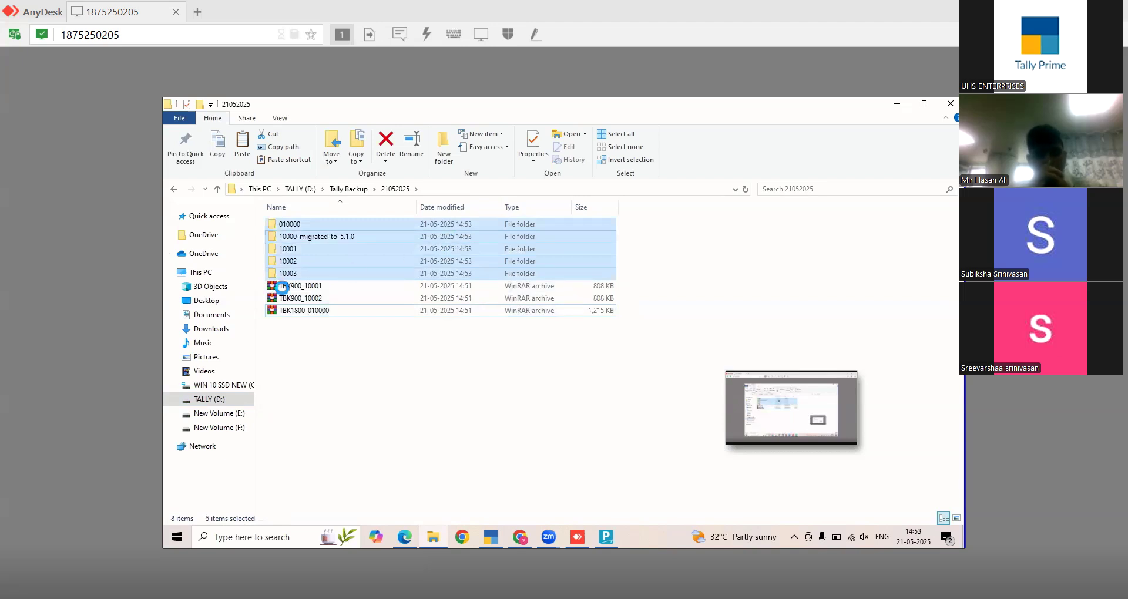
pyautogui.click(552, 383)
pyautogui.moveTo(323, 317); pyautogui.dragTo(401, 215)
# - In TallyPrime's Restore Companies screen, browse the destination to D:\Tally Backup
pyautogui.click(606, 536)
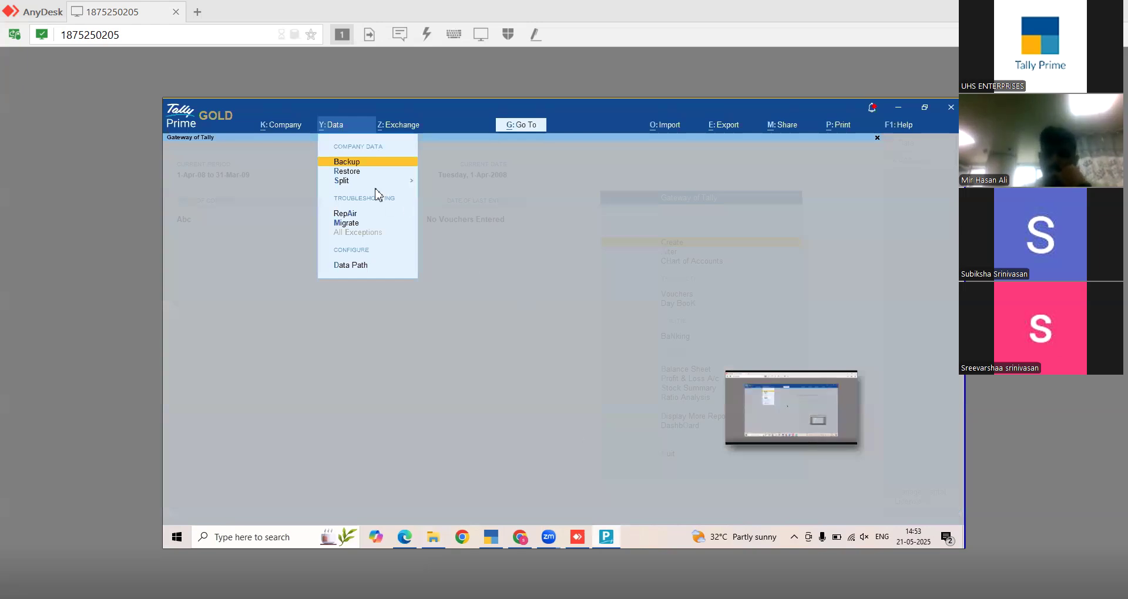
pyautogui.click(357, 173)
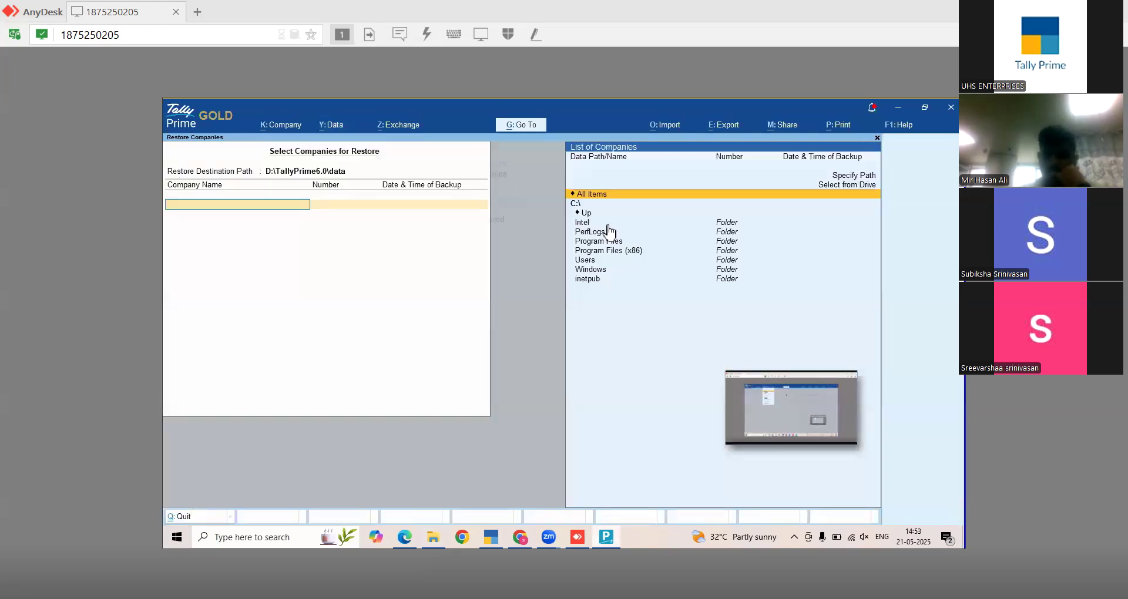
pyautogui.press('BackSpace')
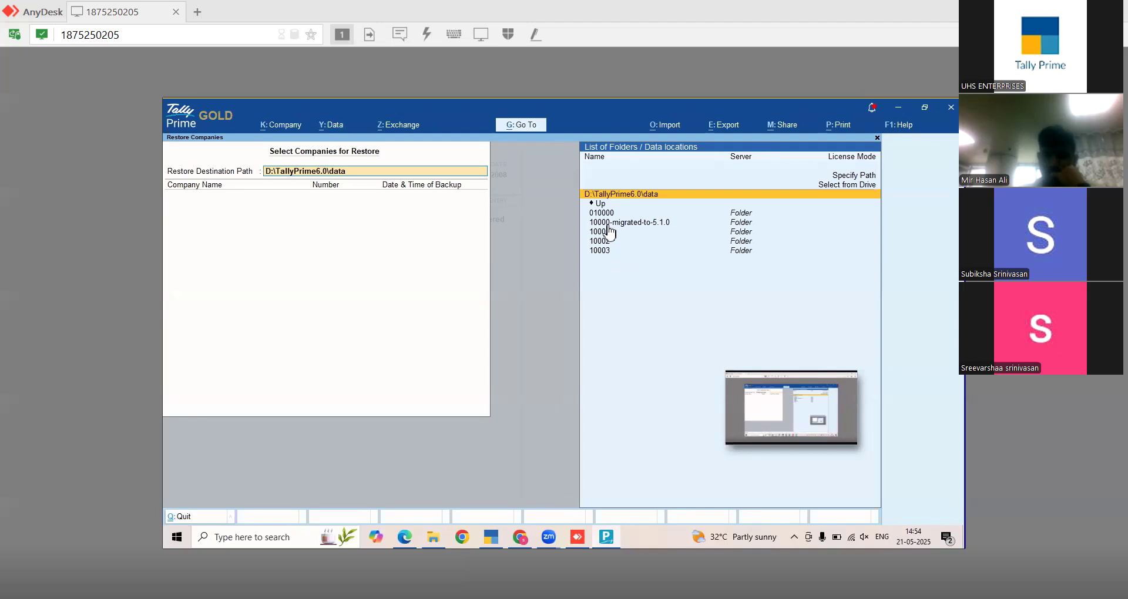
pyautogui.press('Up')
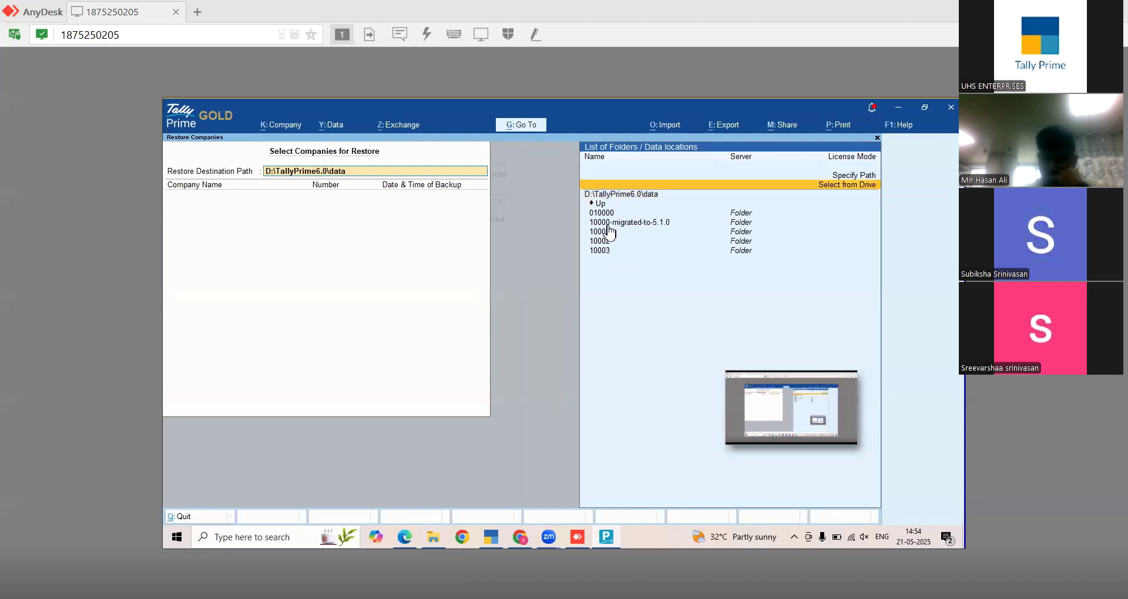
pyautogui.press('Down')
pyautogui.press('Down')
pyautogui.press('Up')
pyautogui.press('Up')
pyautogui.press('Up')
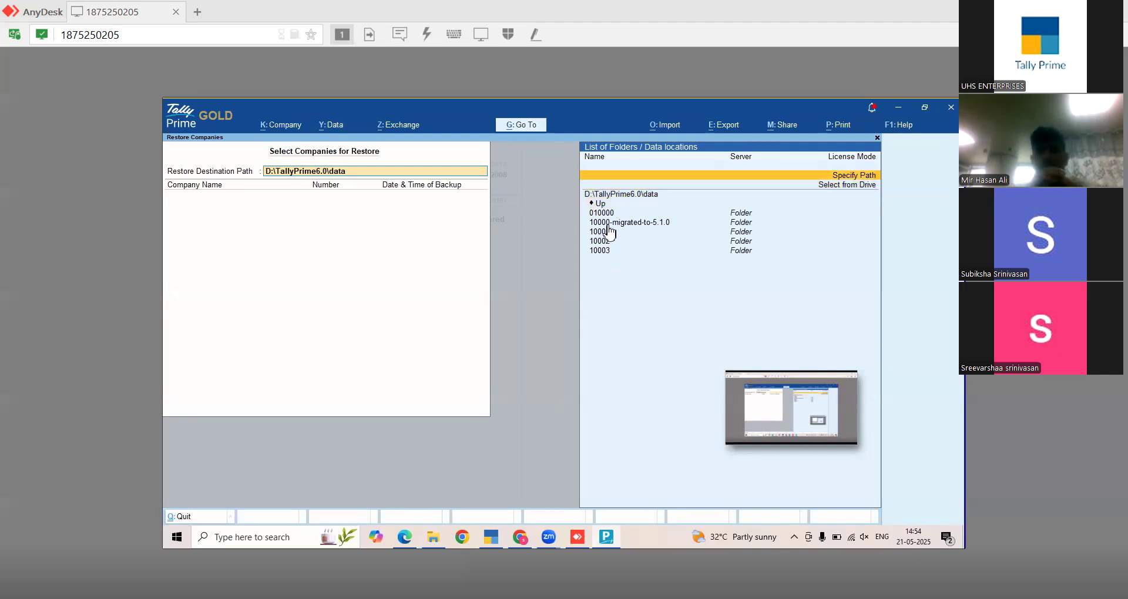
pyautogui.press('Return')
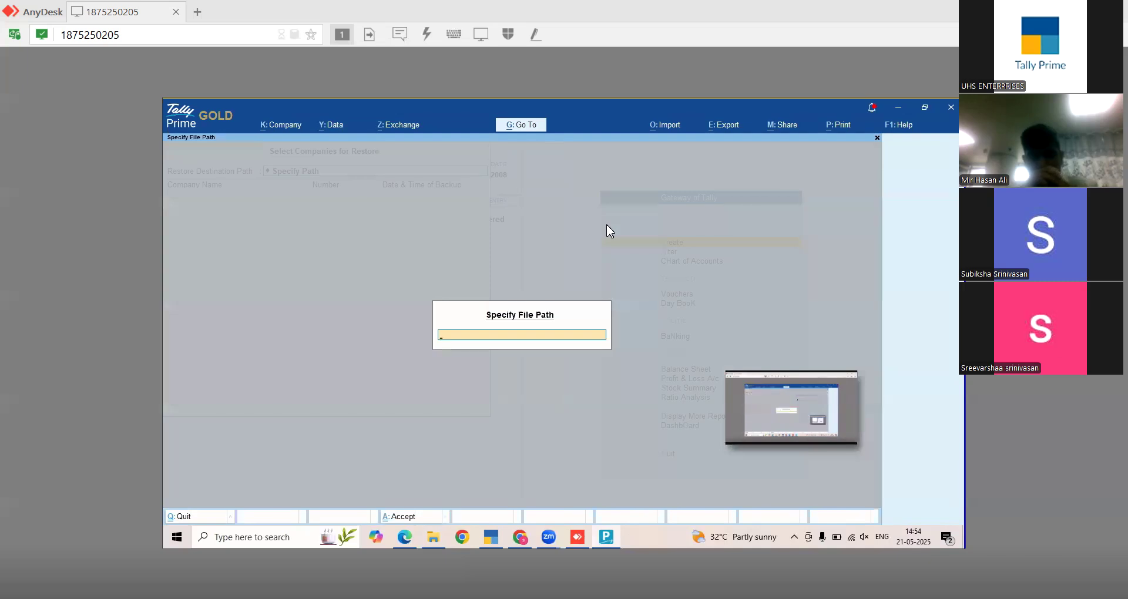
pyautogui.write("D:'")
pyautogui.press('Return')
pyautogui.write('\\')
pyautogui.press('Return')
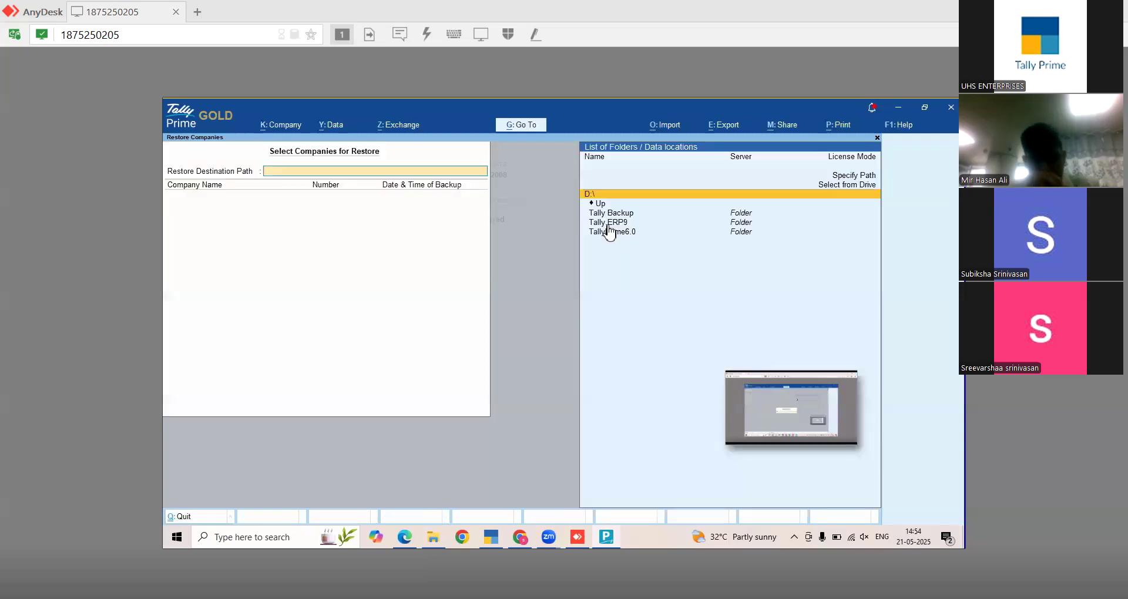
pyautogui.press('Down')
pyautogui.press('Down')
pyautogui.press('Return')
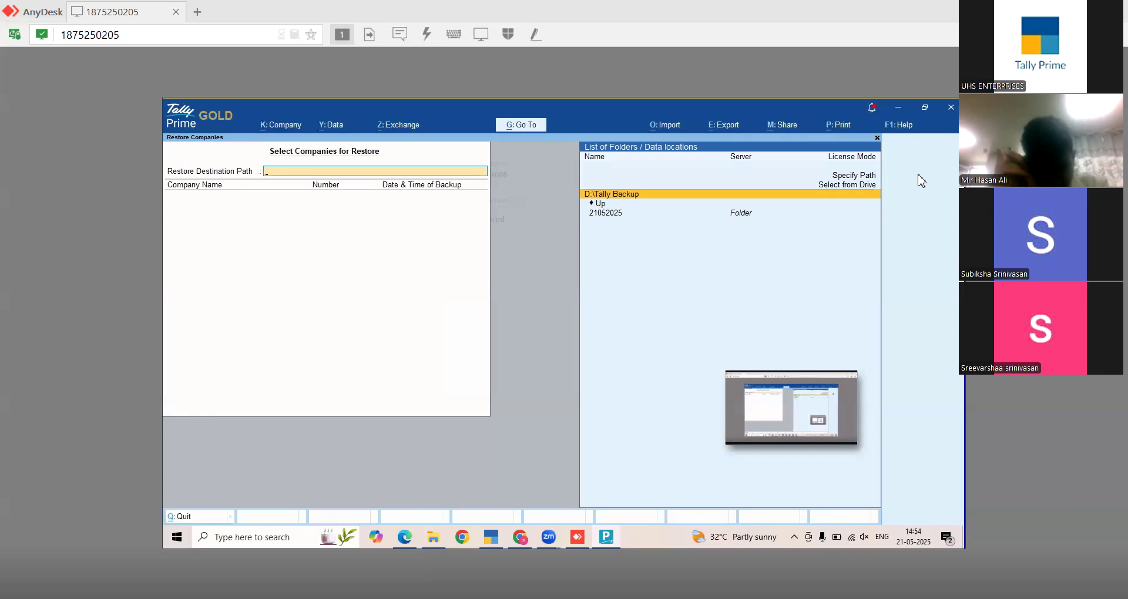
pyautogui.press('Return')
# - Extend the destination path to D:\Tally Backup\restore and confirm creating the new folder
pyautogui.press('BackSpace')
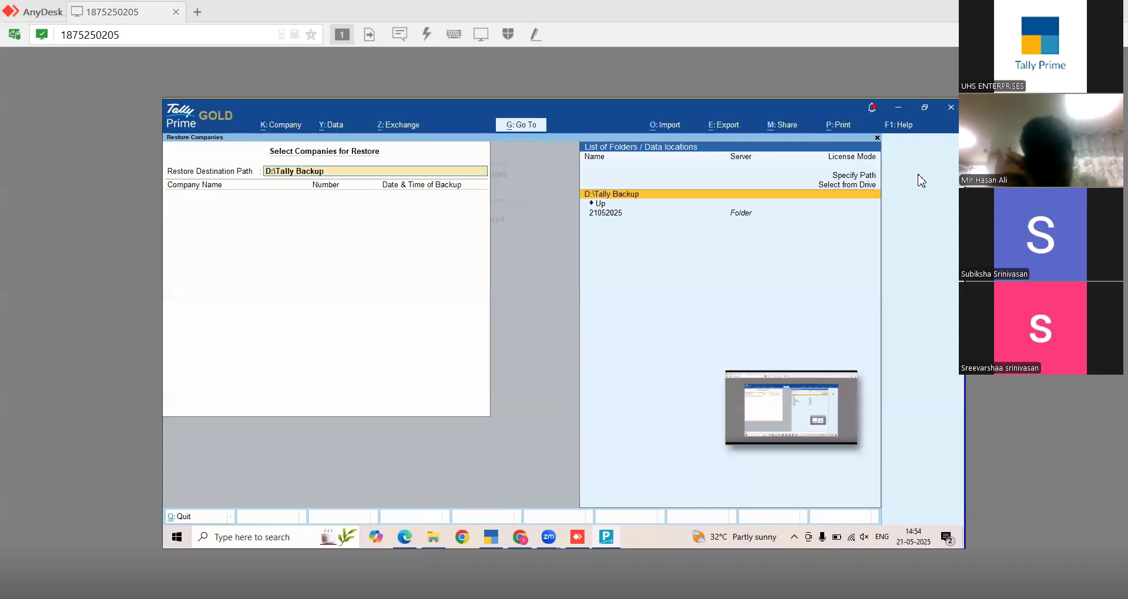
pyautogui.press('End')
pyautogui.write('\\r')
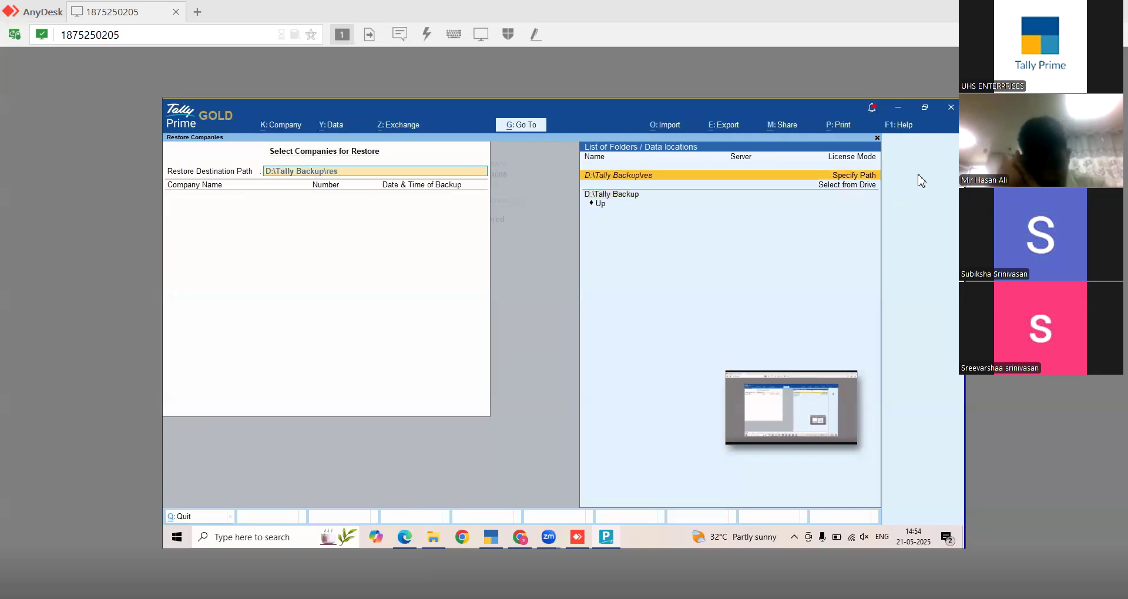
pyautogui.press('Return')
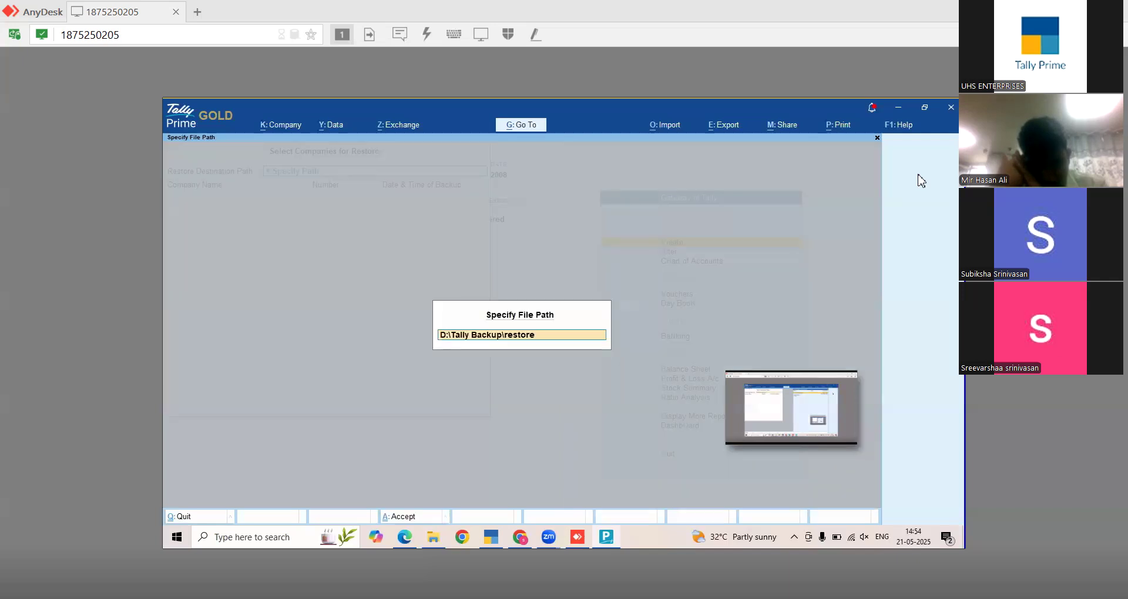
pyautogui.press('Return')
pyautogui.press('y')
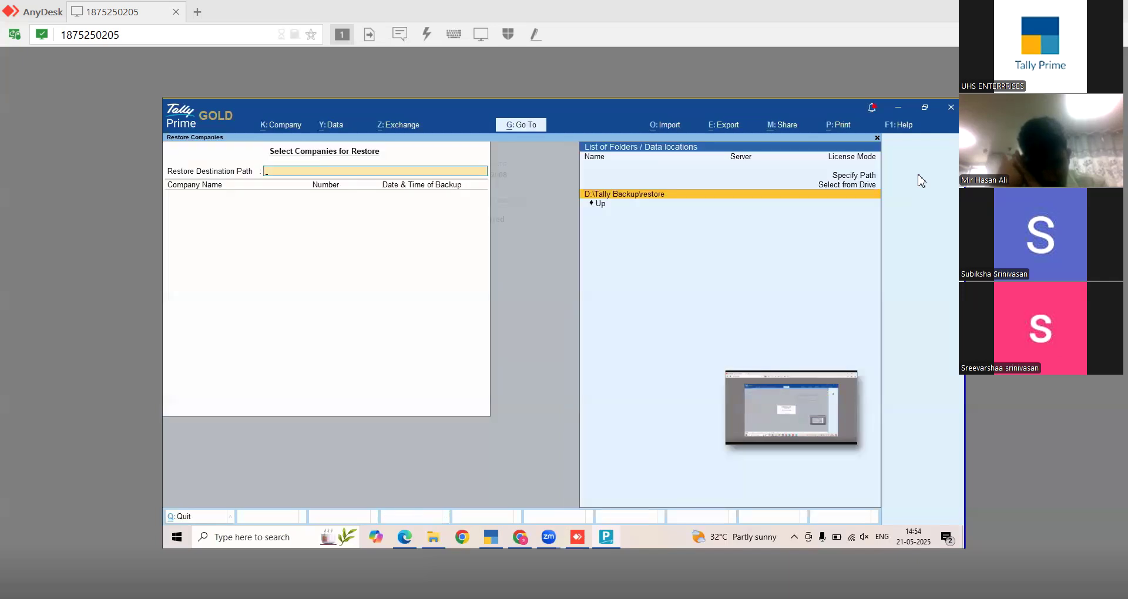
pyautogui.press('Return')
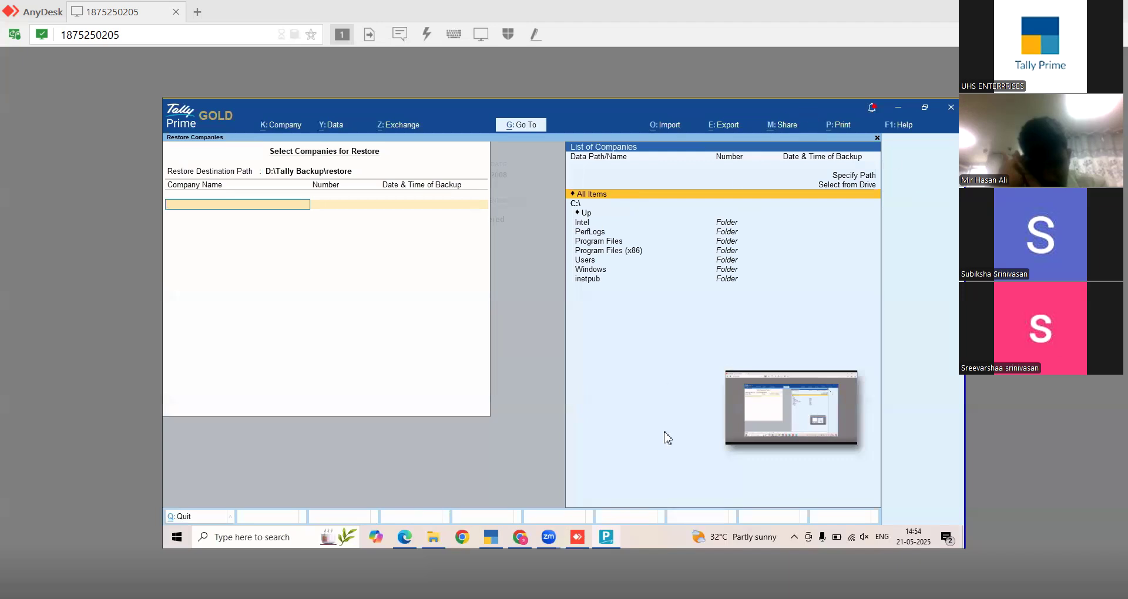
# - Paste D:\Tally Backup\21052025 as the source, add Abc, Dfg and Fgh, and accept the restore
pyautogui.click(438, 546)
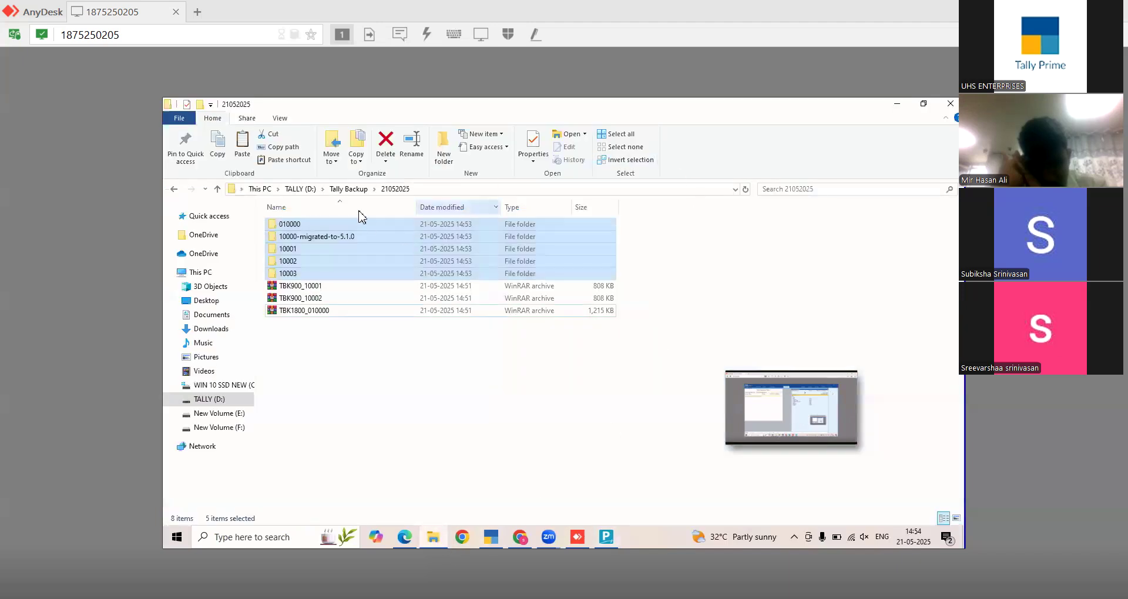
pyautogui.click(433, 190)
pyautogui.hotkey('ctrl', 'c')
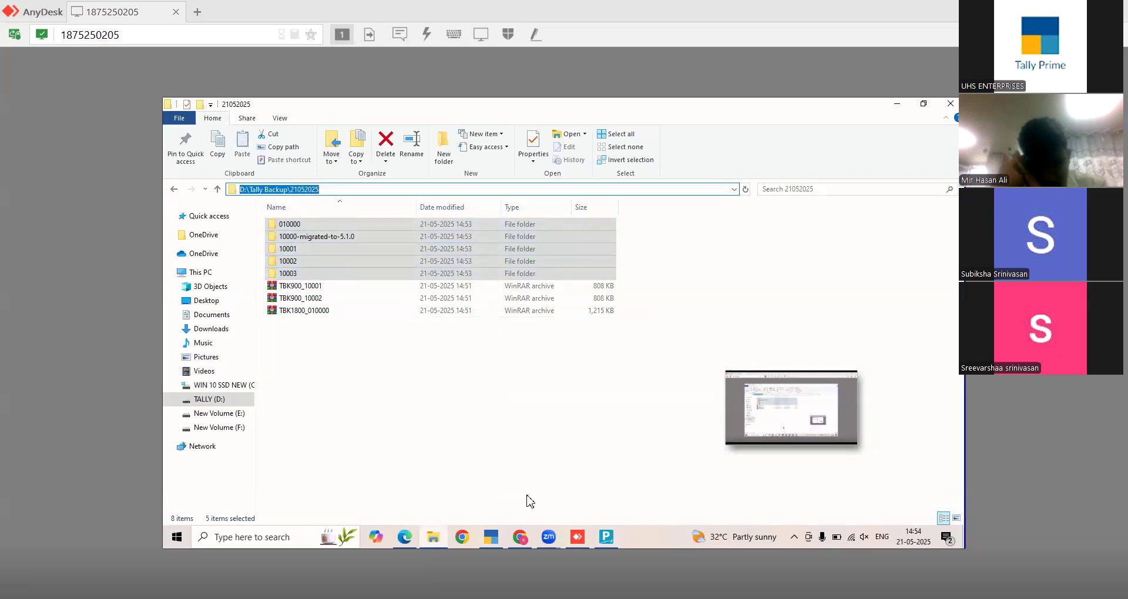
pyautogui.click(605, 537)
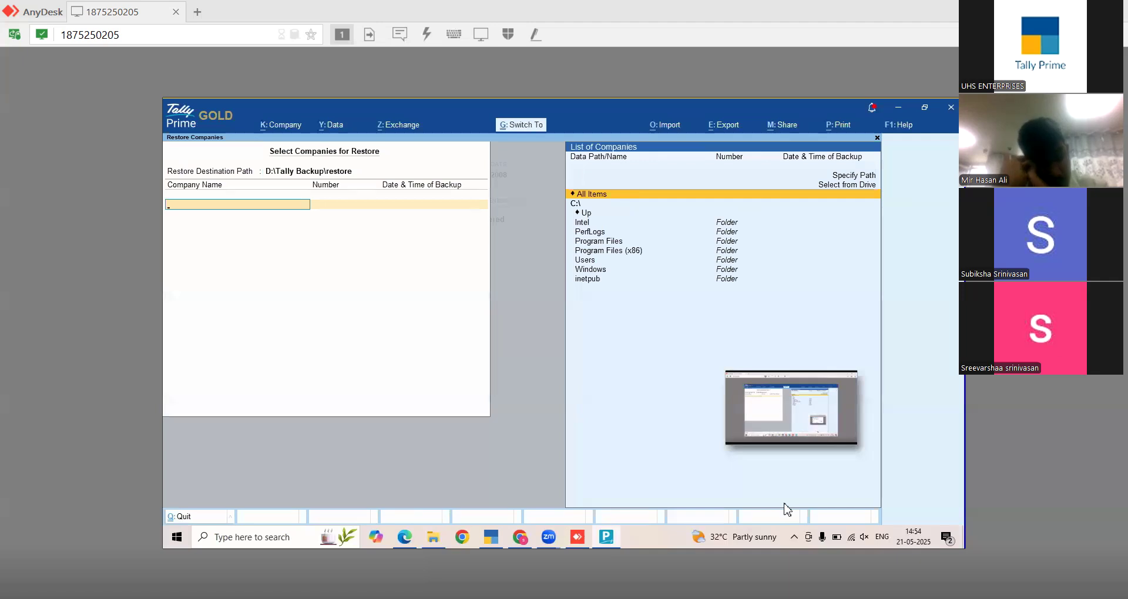
pyautogui.hotkey('ctrl', 'v')
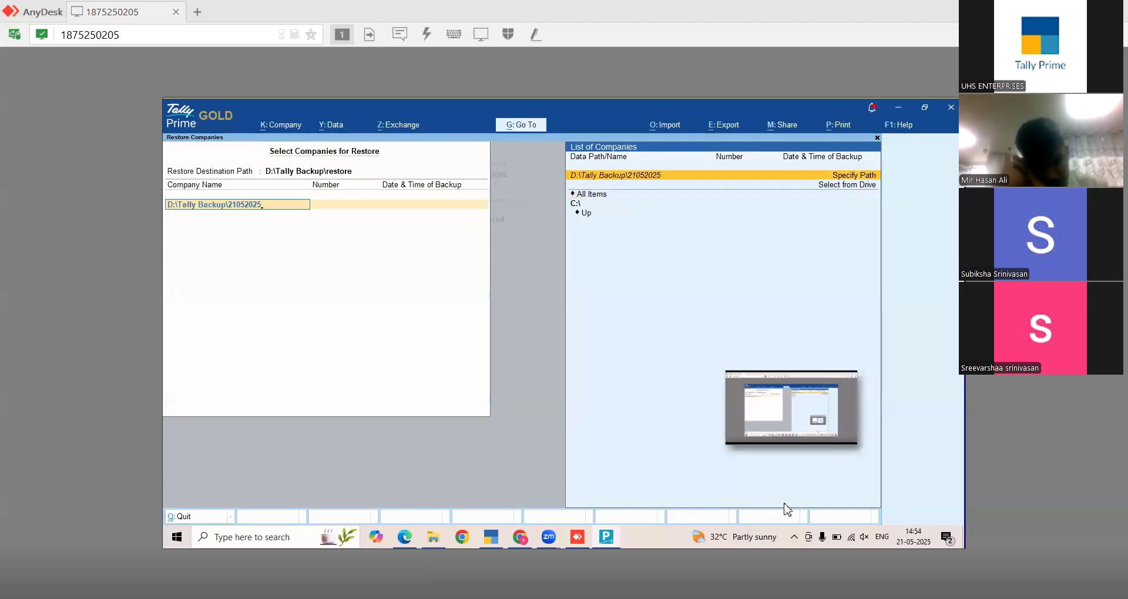
pyautogui.press('Return')
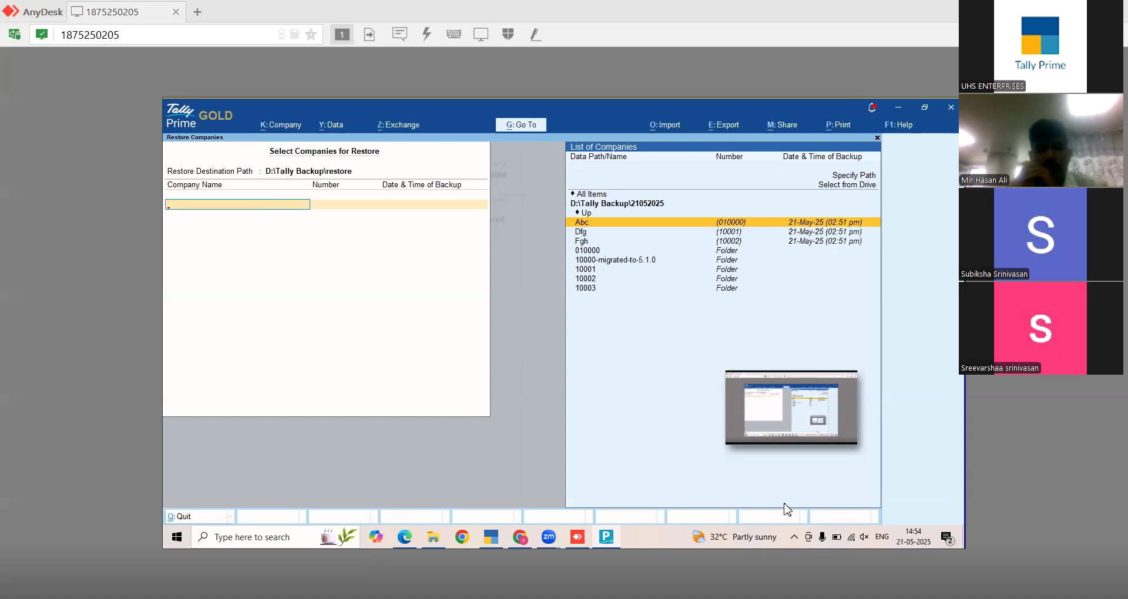
pyautogui.press('Return')
pyautogui.press('Return')
pyautogui.press('Return')
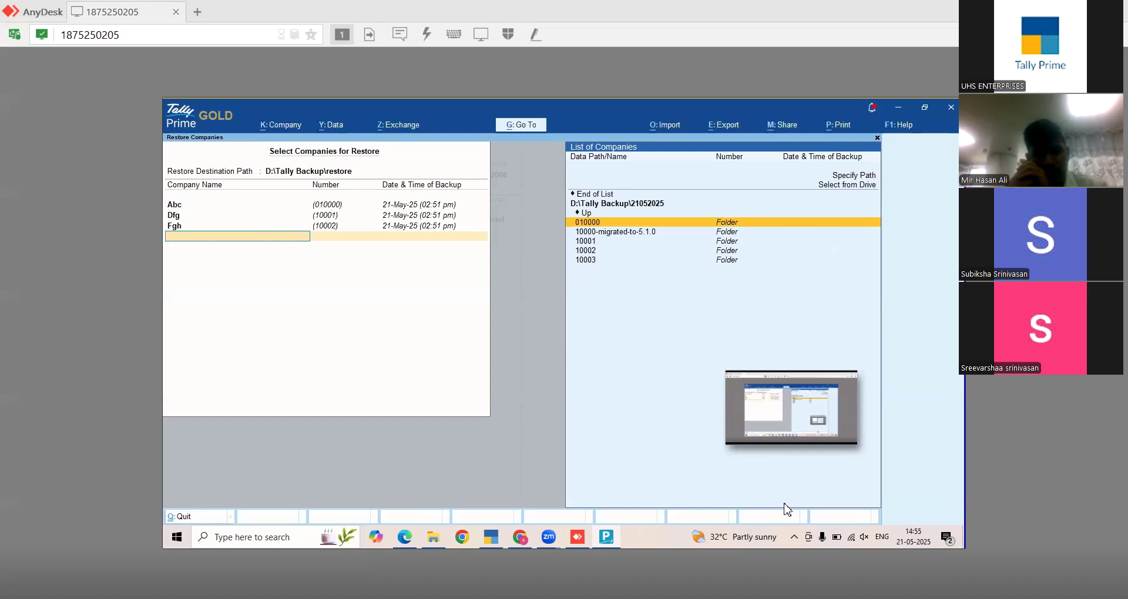
pyautogui.press('Up')
pyautogui.press('Up')
pyautogui.press('Up')
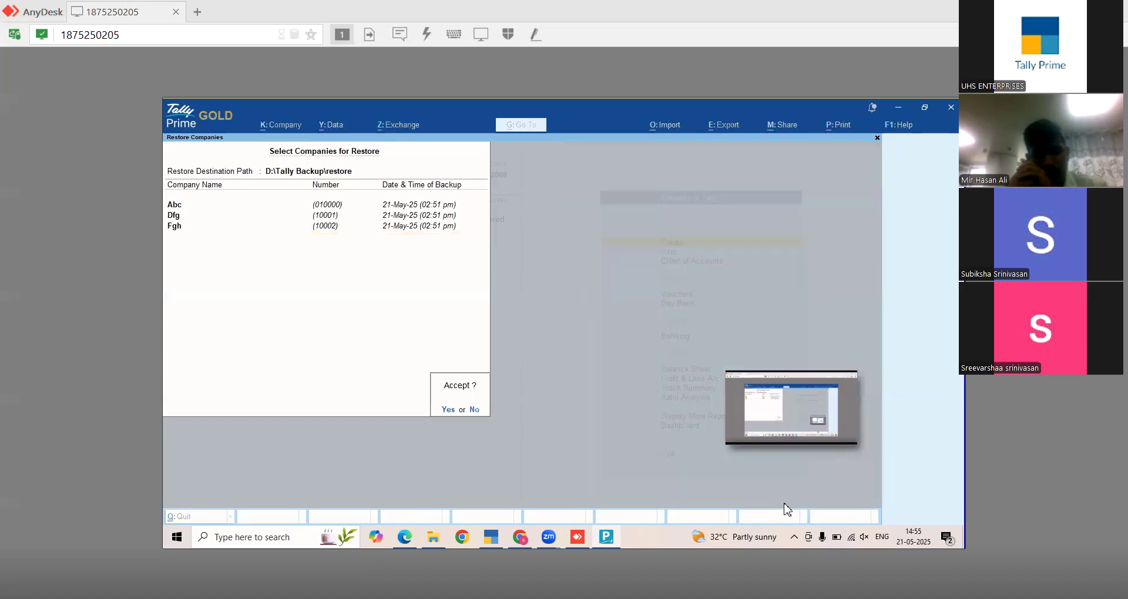
pyautogui.press('y')
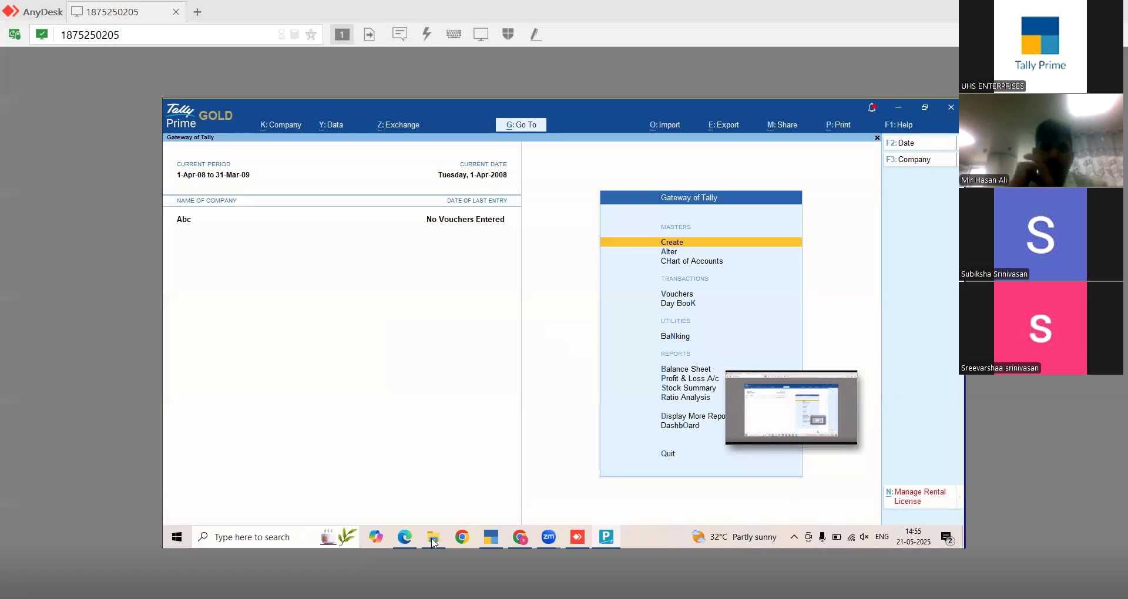
# - Open D:\Tally Backup\restore and rename folders 10001 to 50001 and 010000 to 510000
pyautogui.hotkey('alt', 'Tab')
pyautogui.click(348, 189)
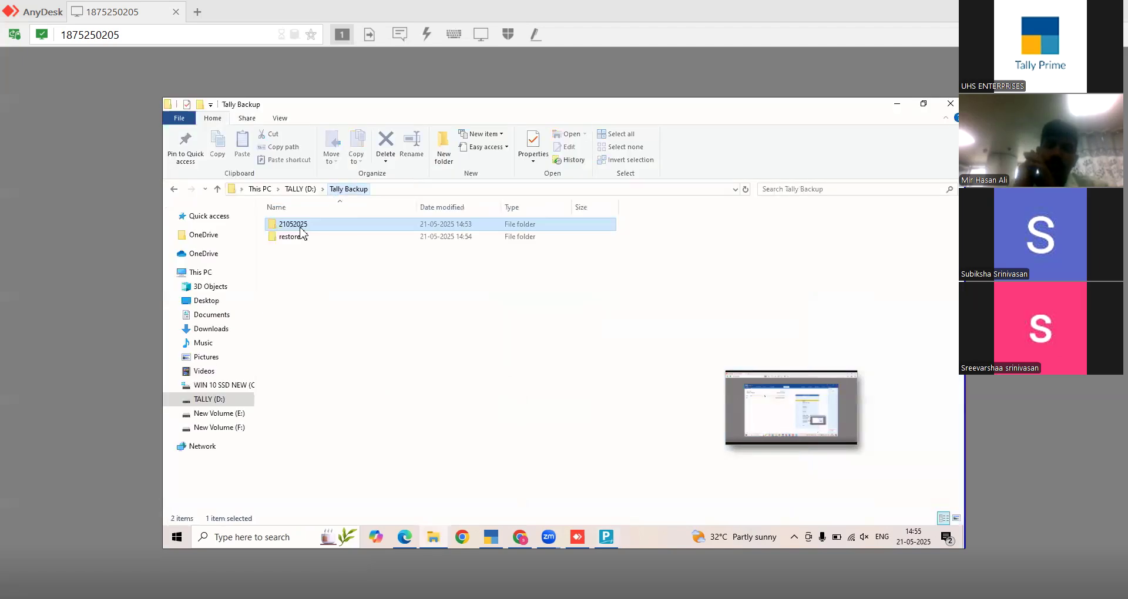
pyautogui.click(296, 238)
pyautogui.doubleClick(296, 237)
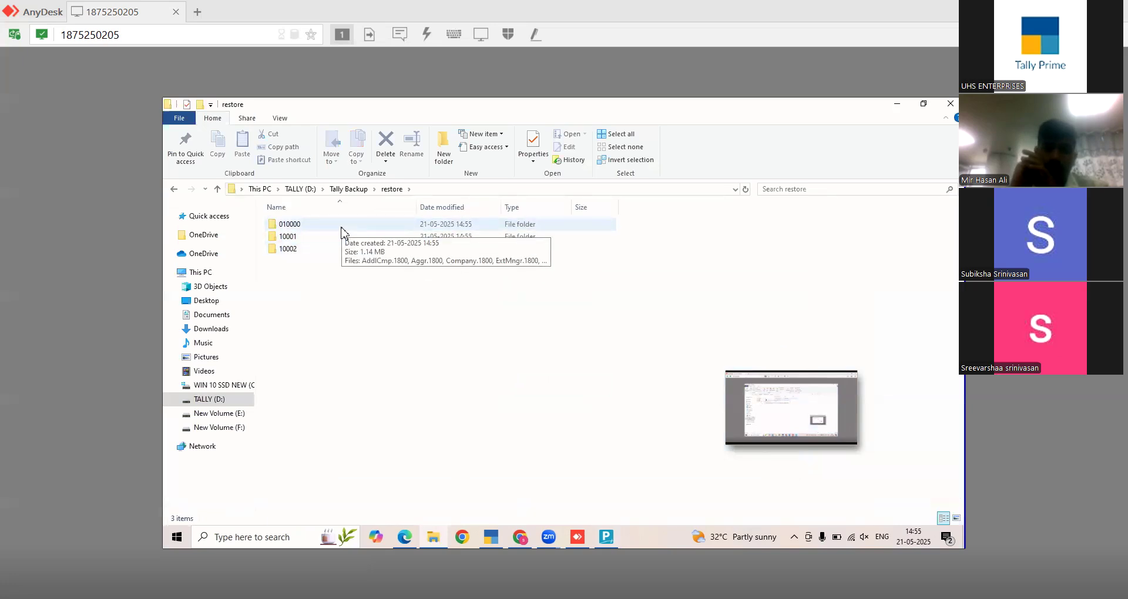
pyautogui.click(330, 241)
pyautogui.press('F2')
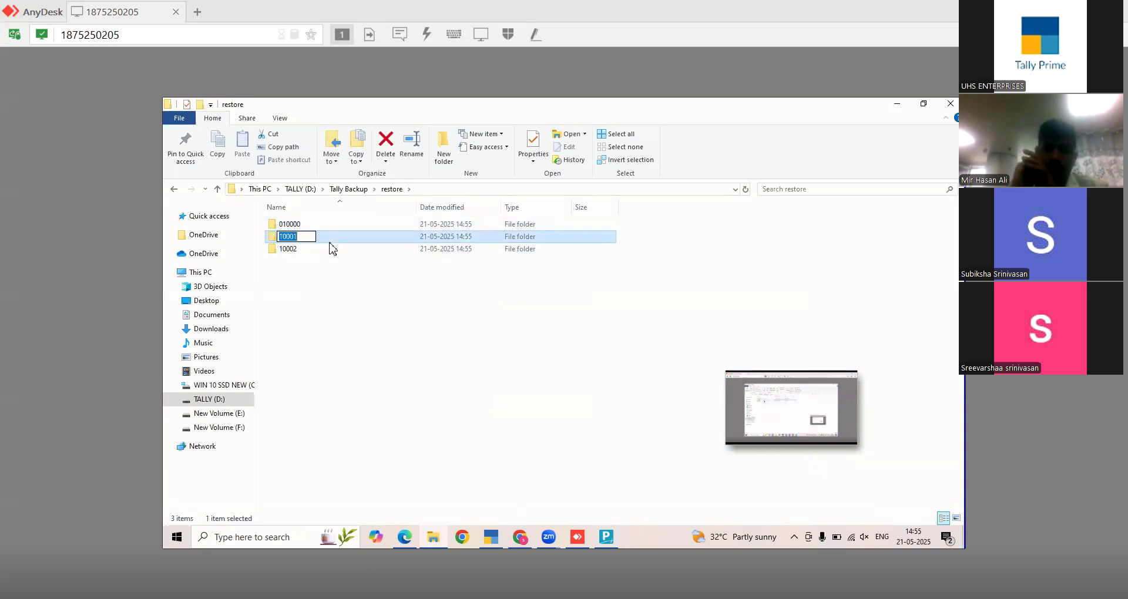
pyautogui.write('5')
pyautogui.press('Return')
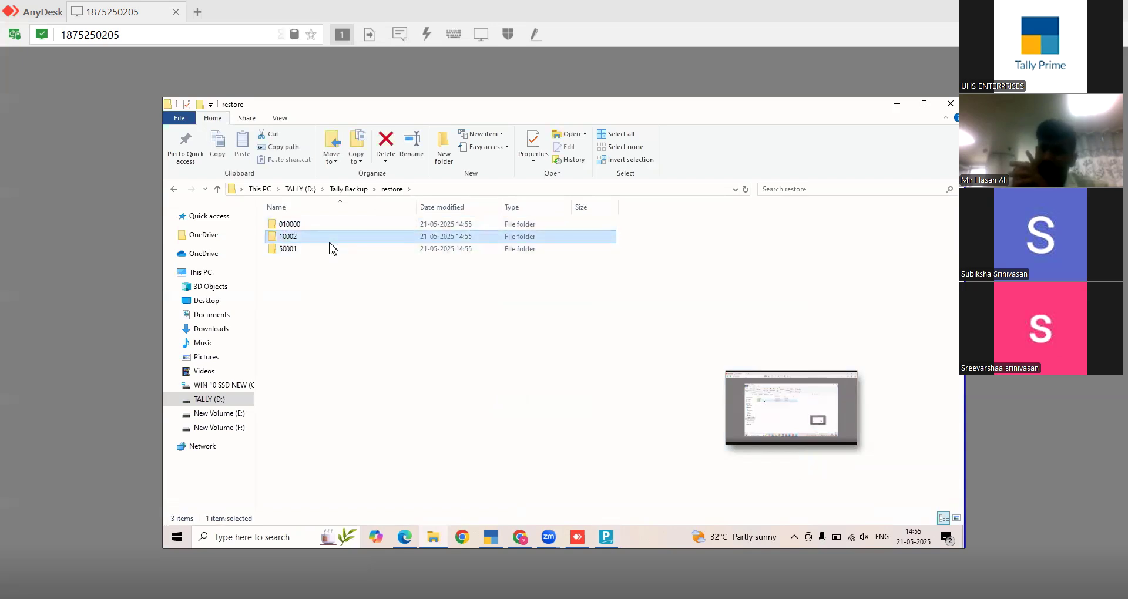
pyautogui.press('Up')
pyautogui.press('F2')
pyautogui.press('Home')
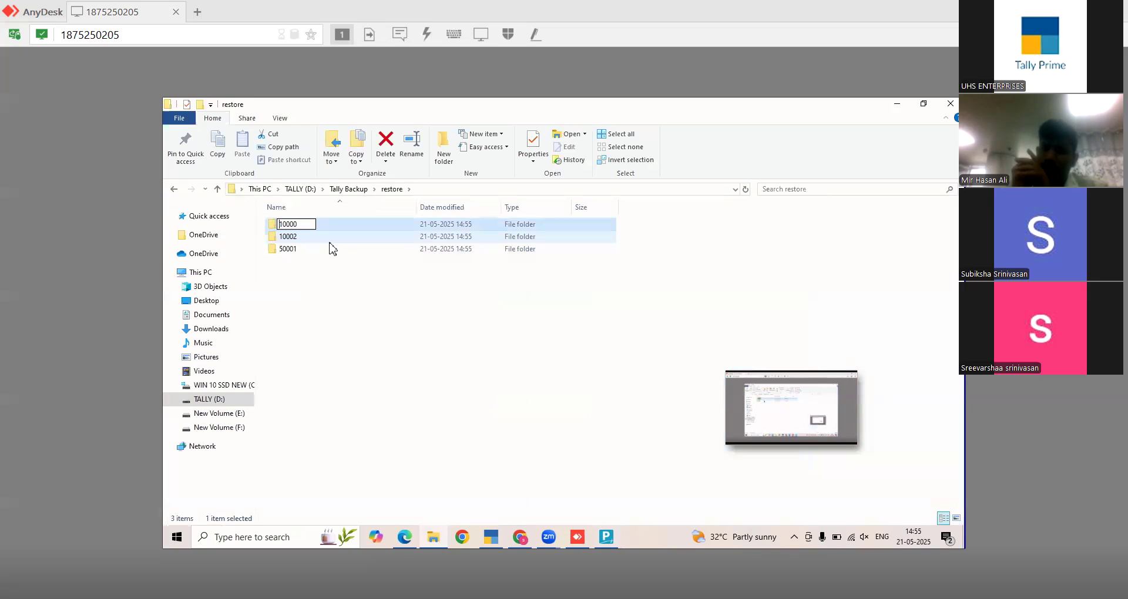
pyautogui.press('Return')
# - Rename restored folder 10002 to 50002
pyautogui.press('Up')
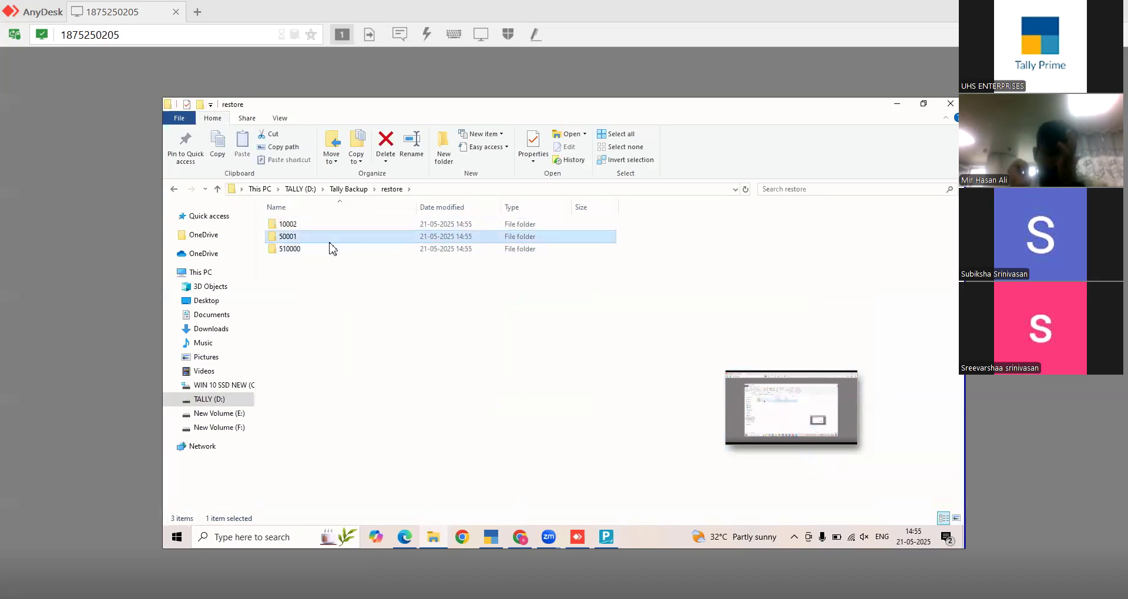
pyautogui.press('Up')
pyautogui.press('F2')
pyautogui.press('Home')
pyautogui.press('Delete')
pyautogui.write('5')
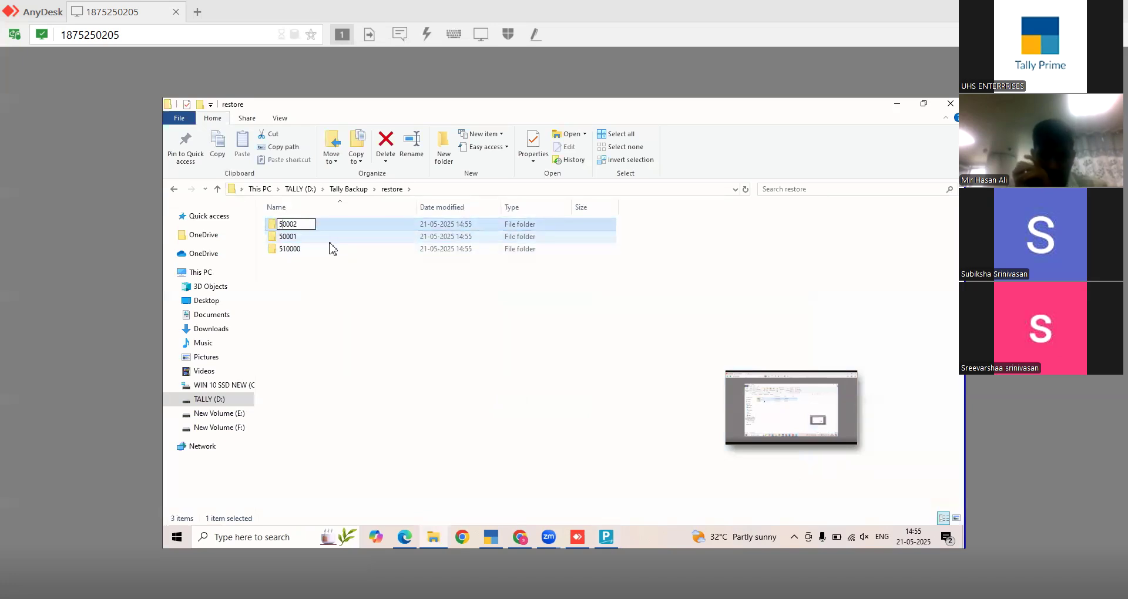
pyautogui.press('Return')
# - Copy the three renamed folders into D:\TallyPrime6.0\data and return to TallyPrime
pyautogui.hotkey('ctrl', 'a')
pyautogui.hotkey('ctrl', 'c')
pyautogui.click(302, 189)
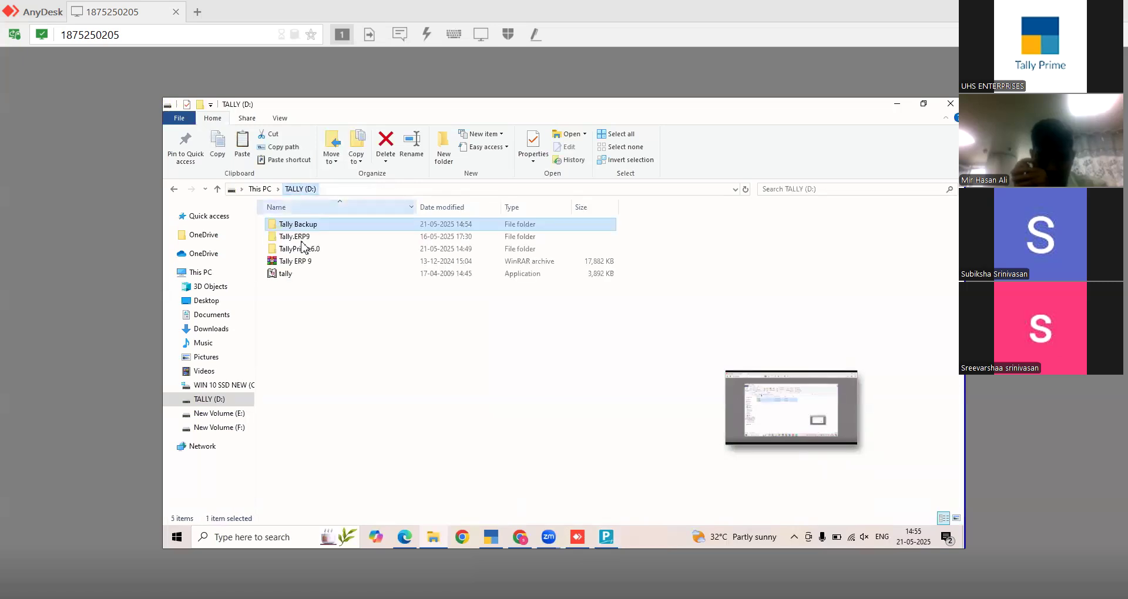
pyautogui.doubleClick(305, 249)
pyautogui.click(312, 237)
pyautogui.press('Return')
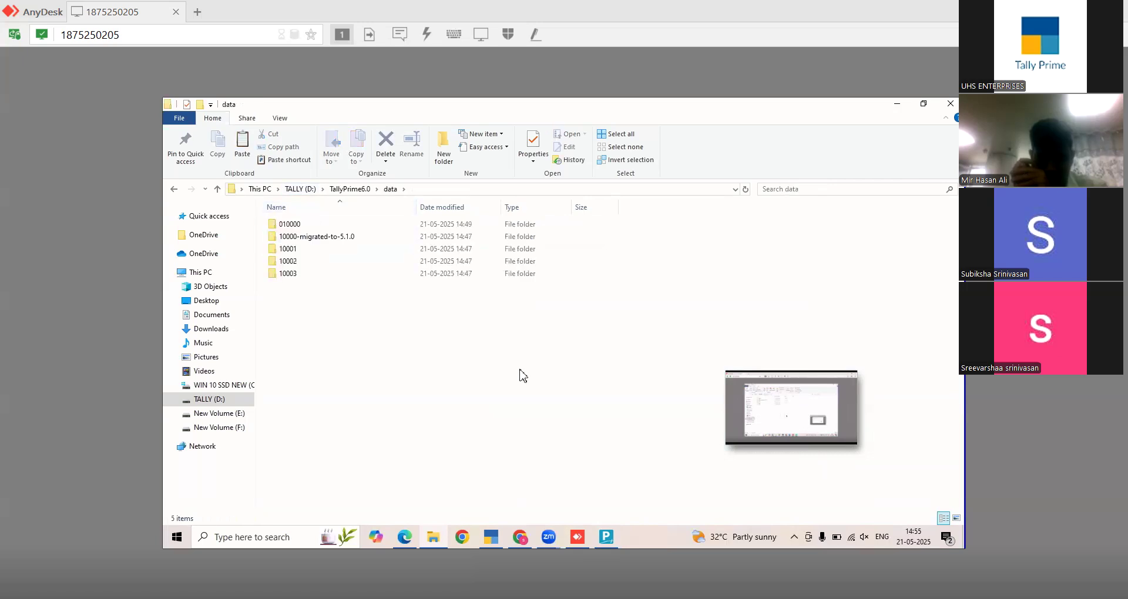
pyautogui.hotkey('ctrl', 'v')
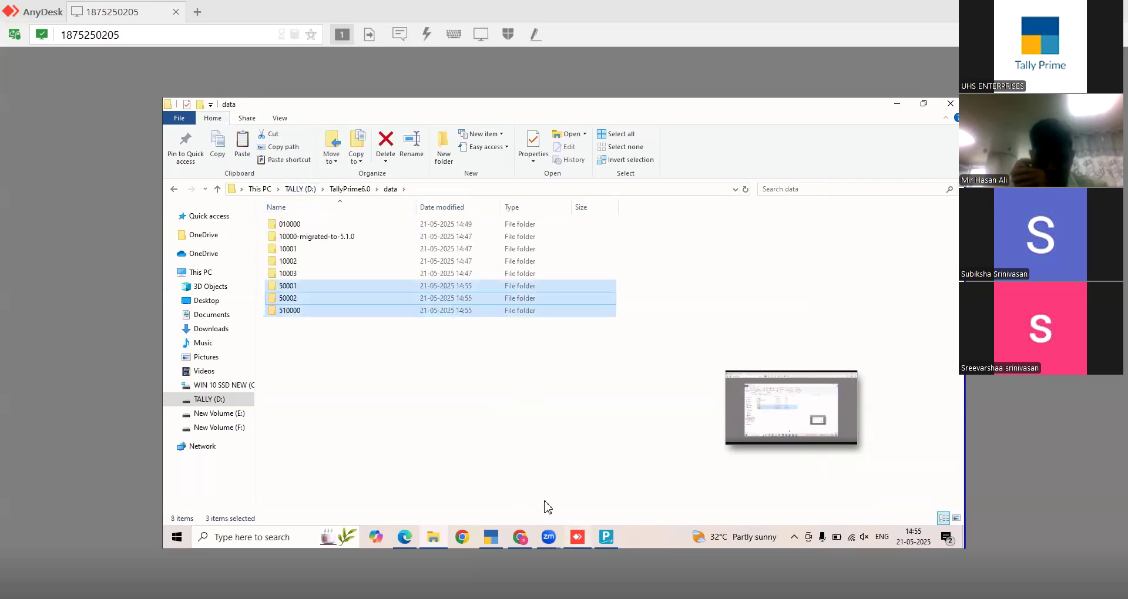
pyautogui.click(606, 537)
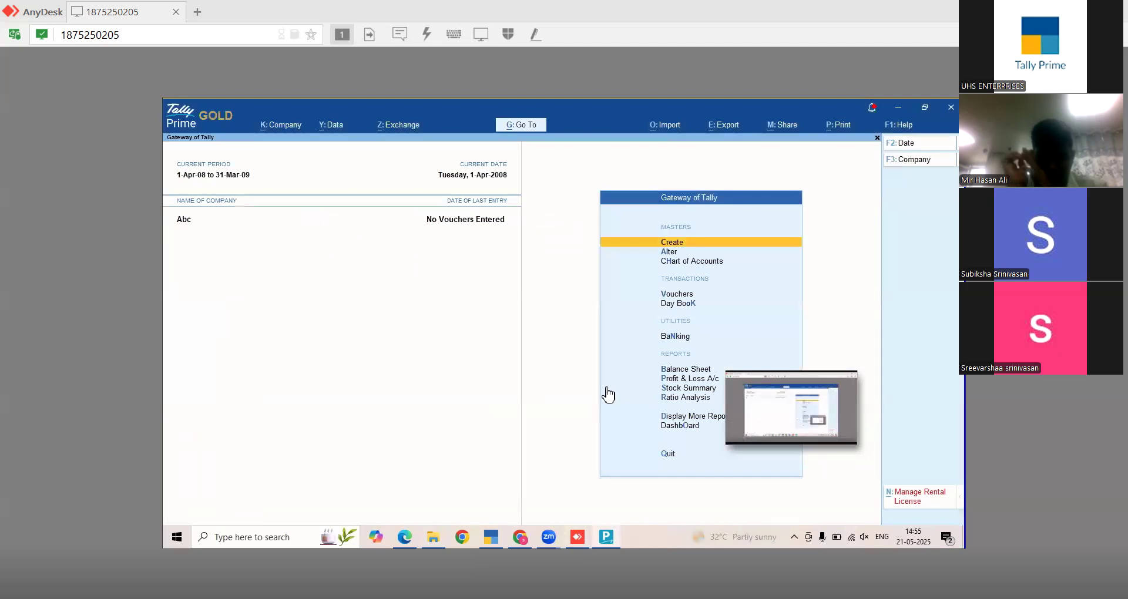
# - Close Stock Summary, then open Company > Select and highlight Abc (510000) in the company list
pyautogui.click(607, 389)
pyautogui.press('Escape')
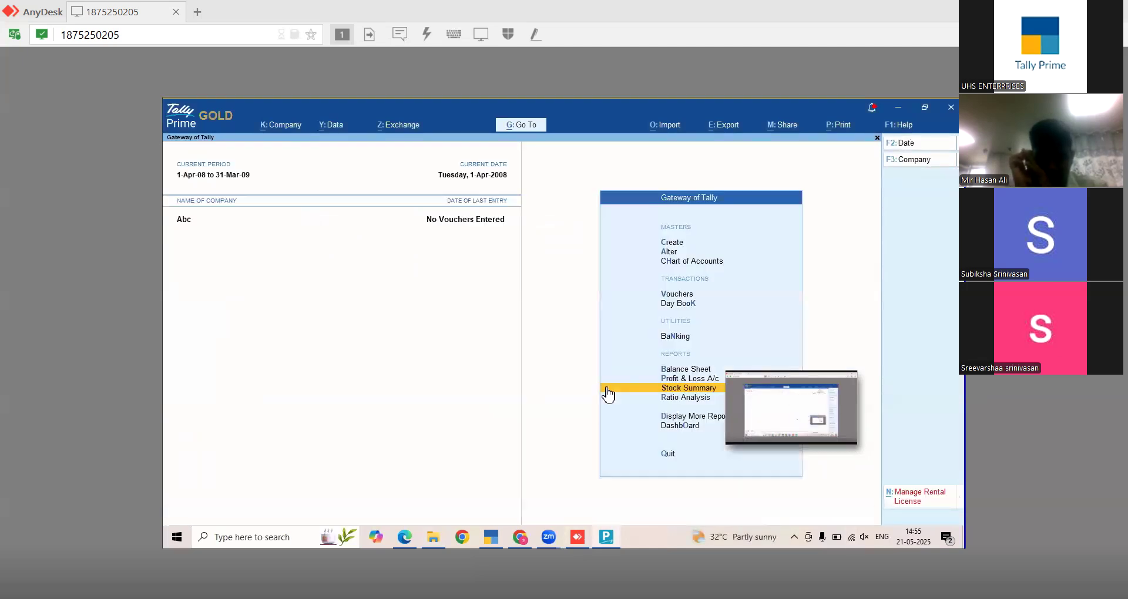
pyautogui.click(296, 125)
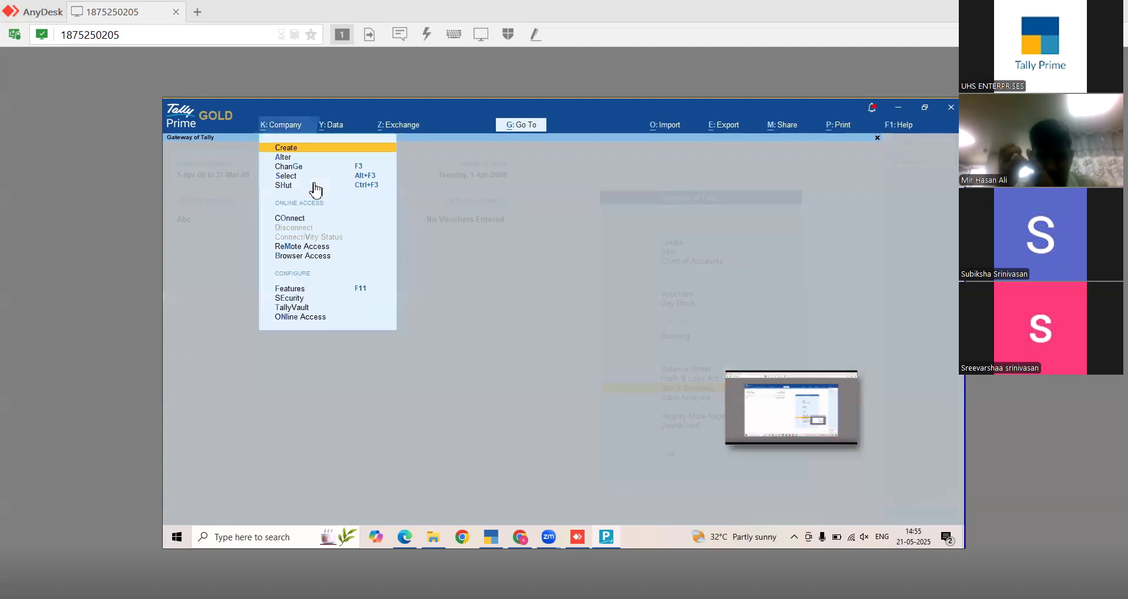
pyautogui.click(296, 176)
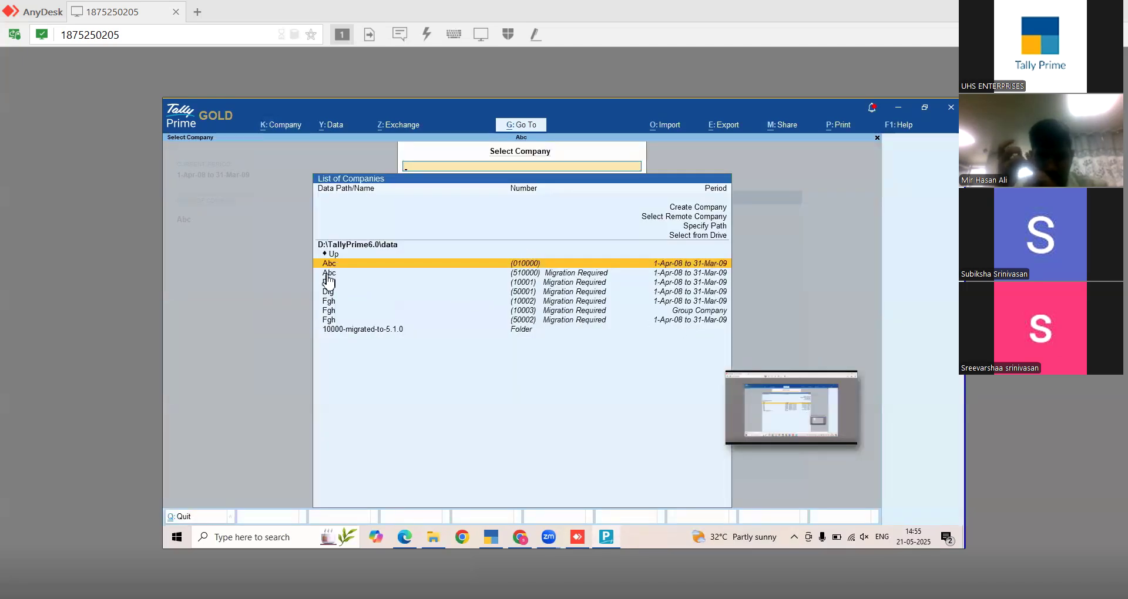
pyautogui.press('Down')
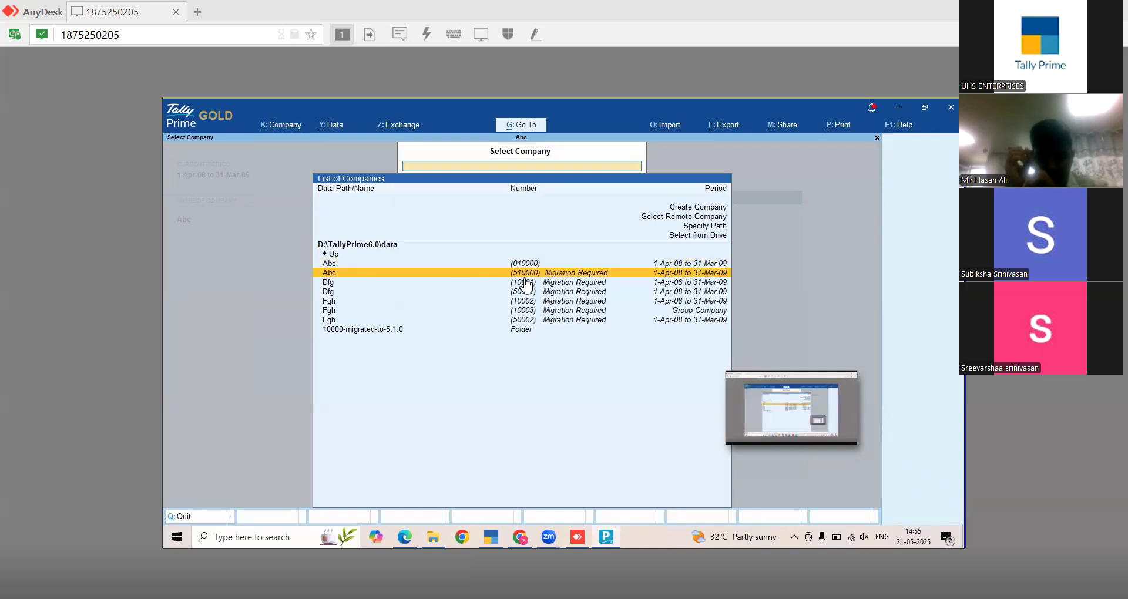